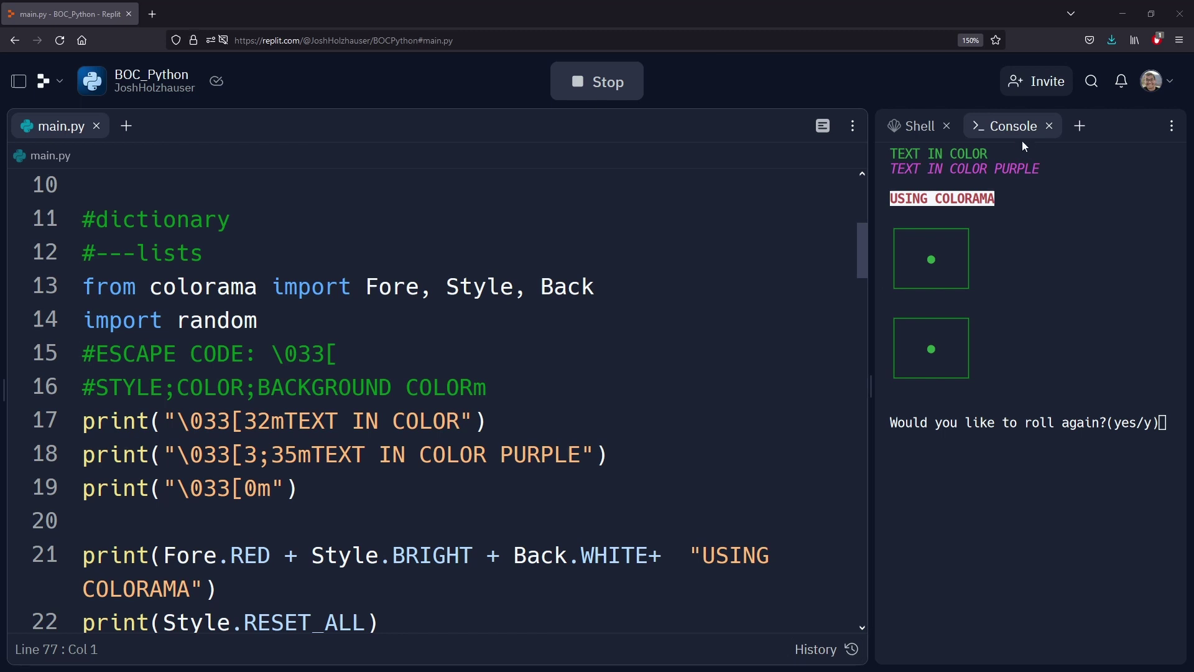
# Step: Highlight the line 17 escape code, the loop comments and the two output dice
pyautogui.moveTo(122, 421); pyautogui.dragTo(326, 416)
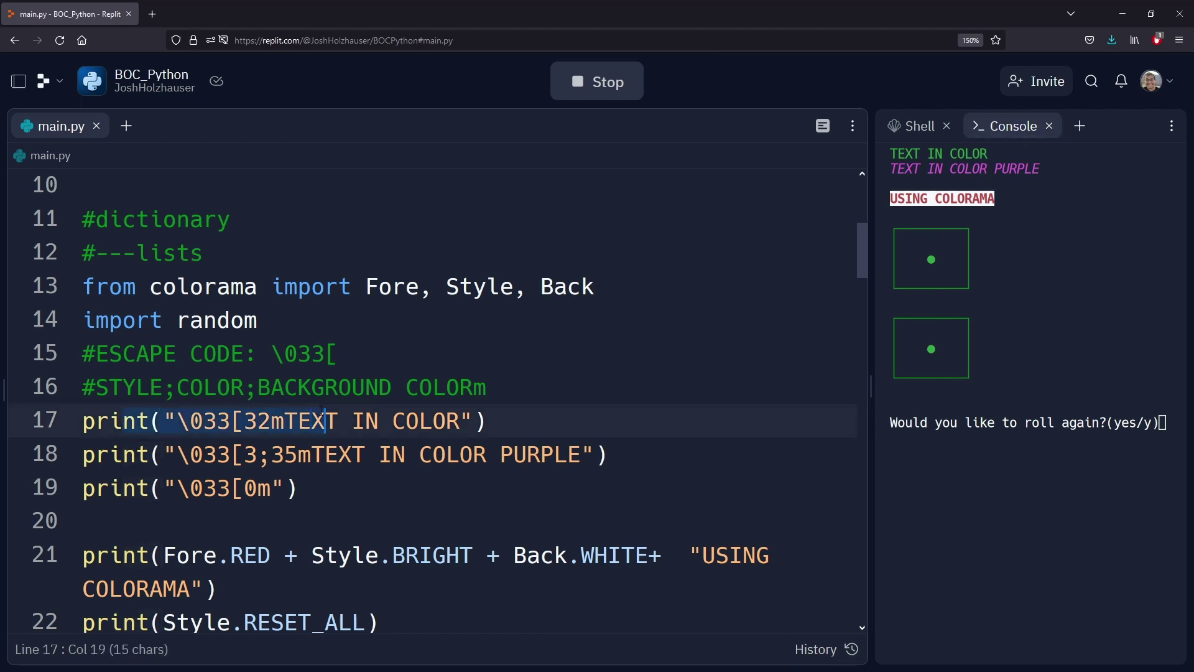
pyautogui.click(190, 287)
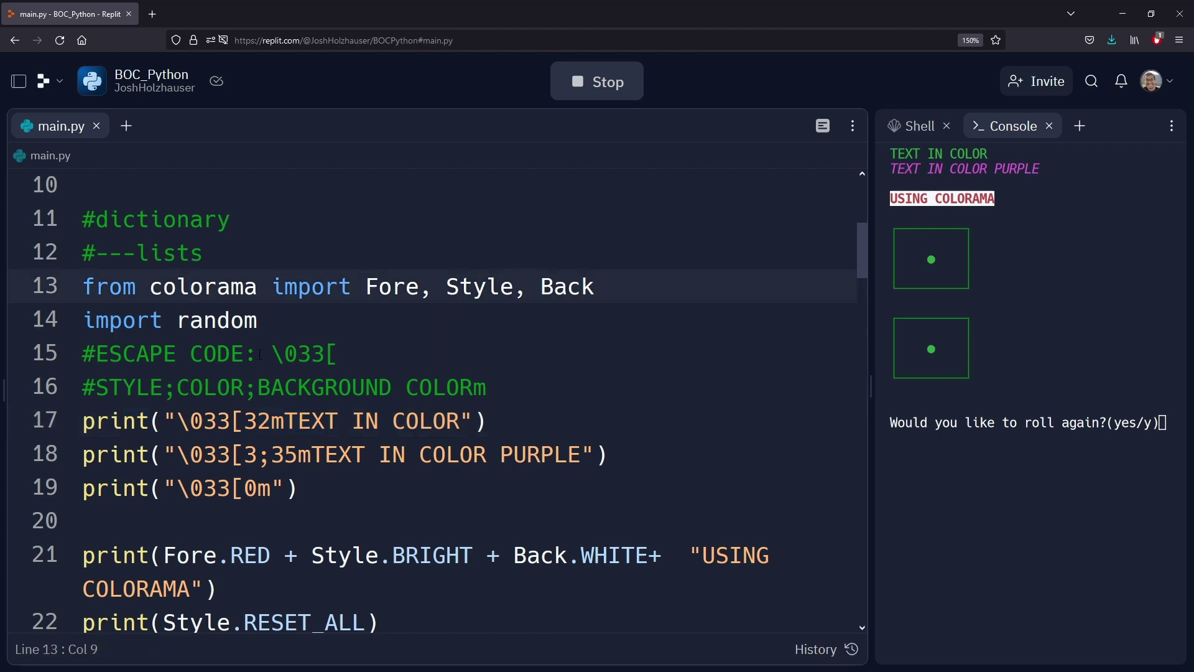
pyautogui.scroll(-2, 260, 352)
pyautogui.scroll(-1, 259, 353)
pyautogui.scroll(4, 259, 373)
pyautogui.scroll(2, 258, 420)
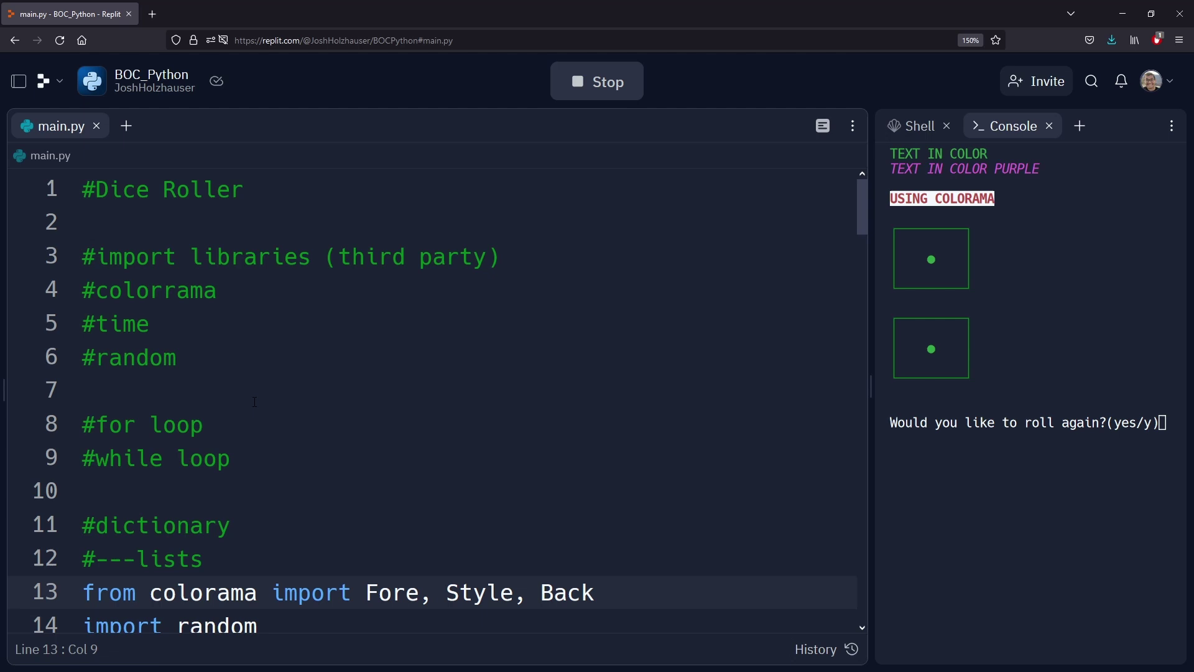
pyautogui.moveTo(257, 465); pyautogui.dragTo(84, 425)
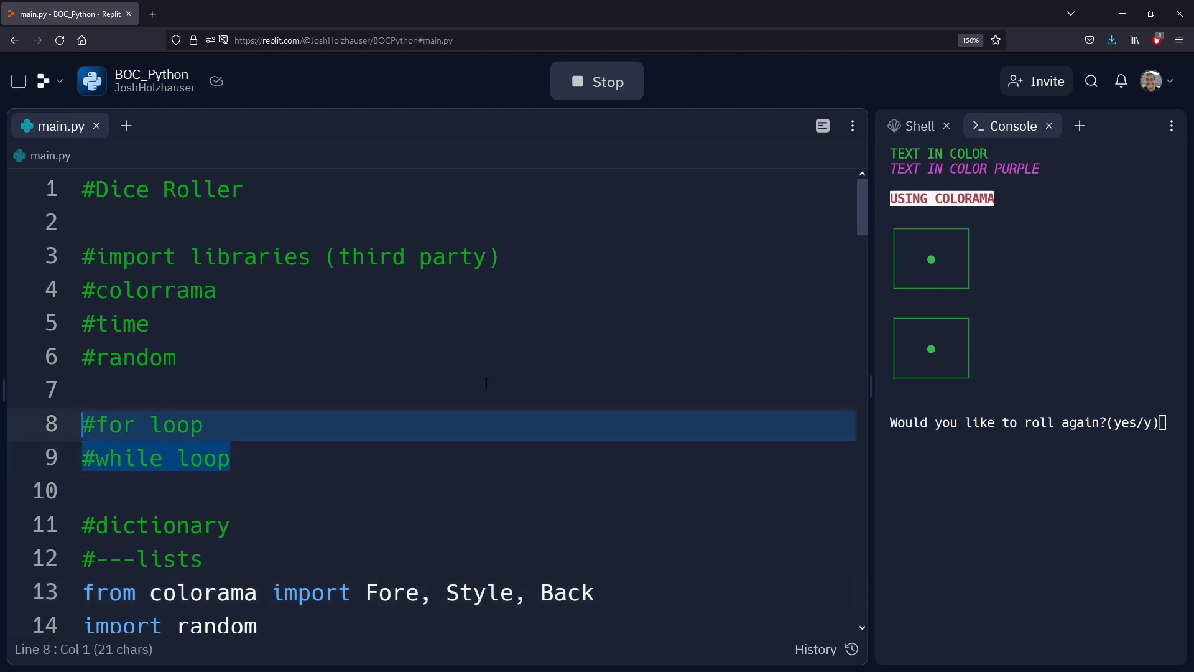
pyautogui.moveTo(897, 223); pyautogui.dragTo(1006, 372)
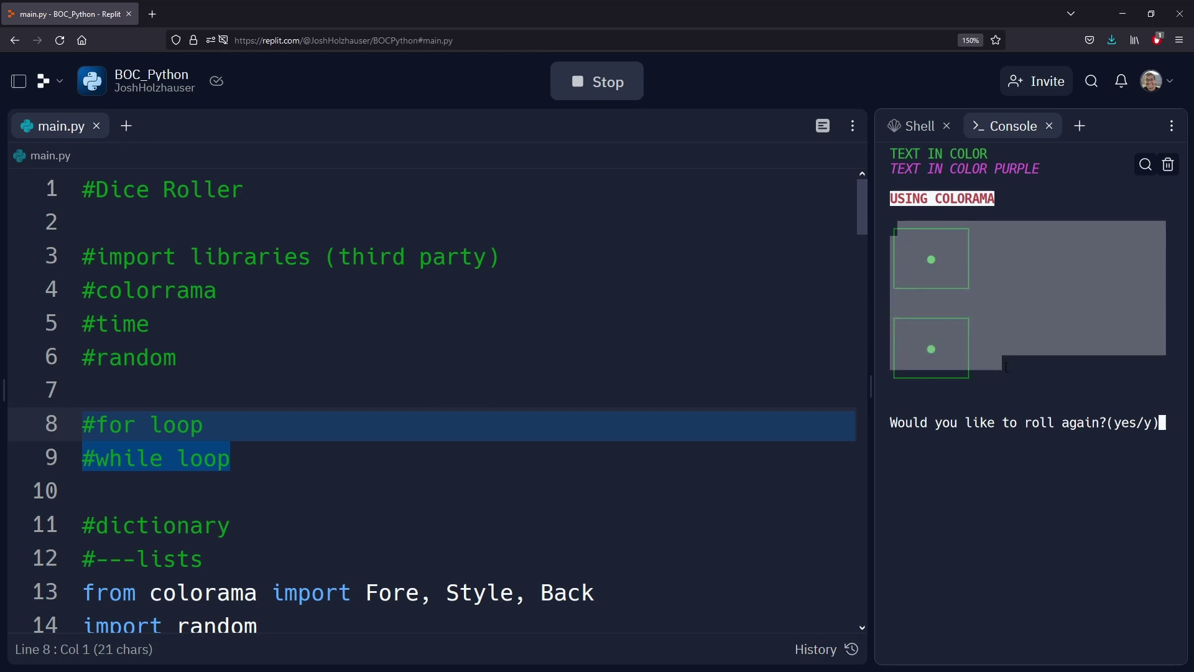
pyautogui.click(518, 368)
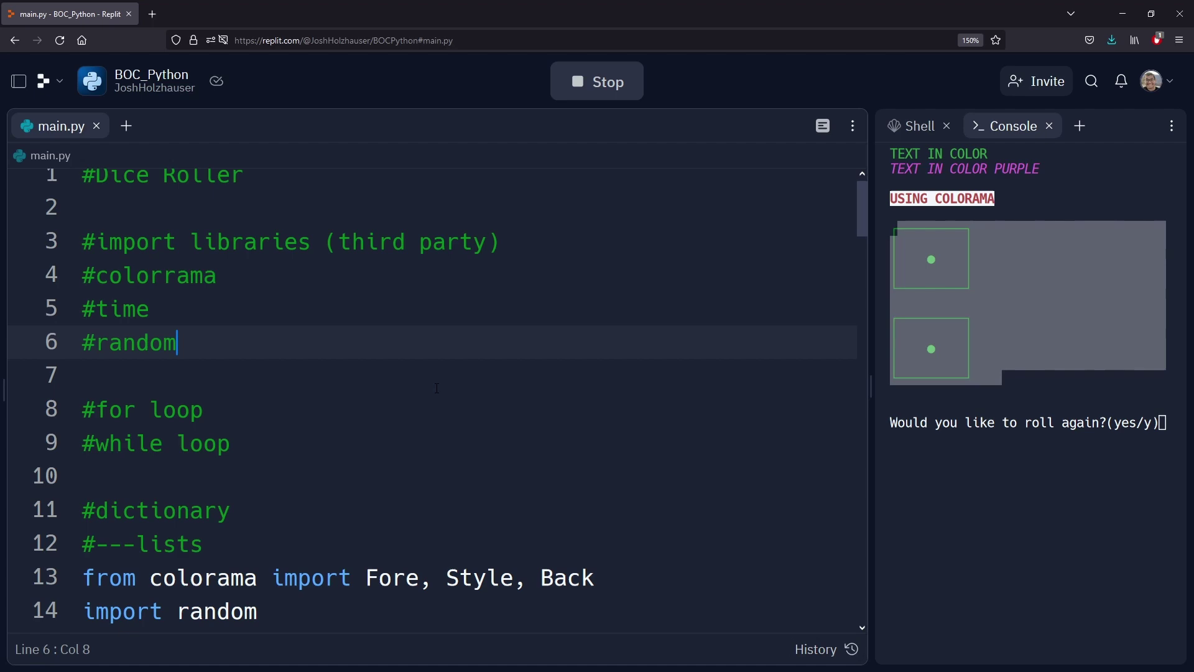
pyautogui.scroll(-2, 443, 390)
pyautogui.scroll(-3, 429, 380)
pyautogui.scroll(-2, 420, 373)
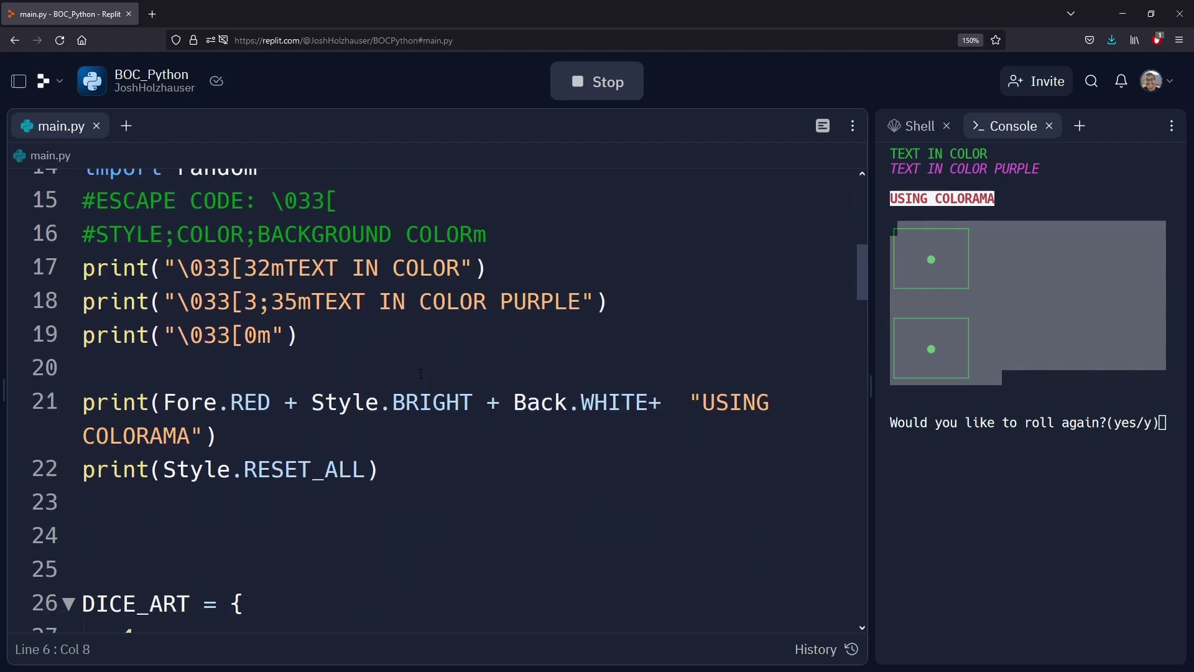
pyautogui.scroll(2, 421, 373)
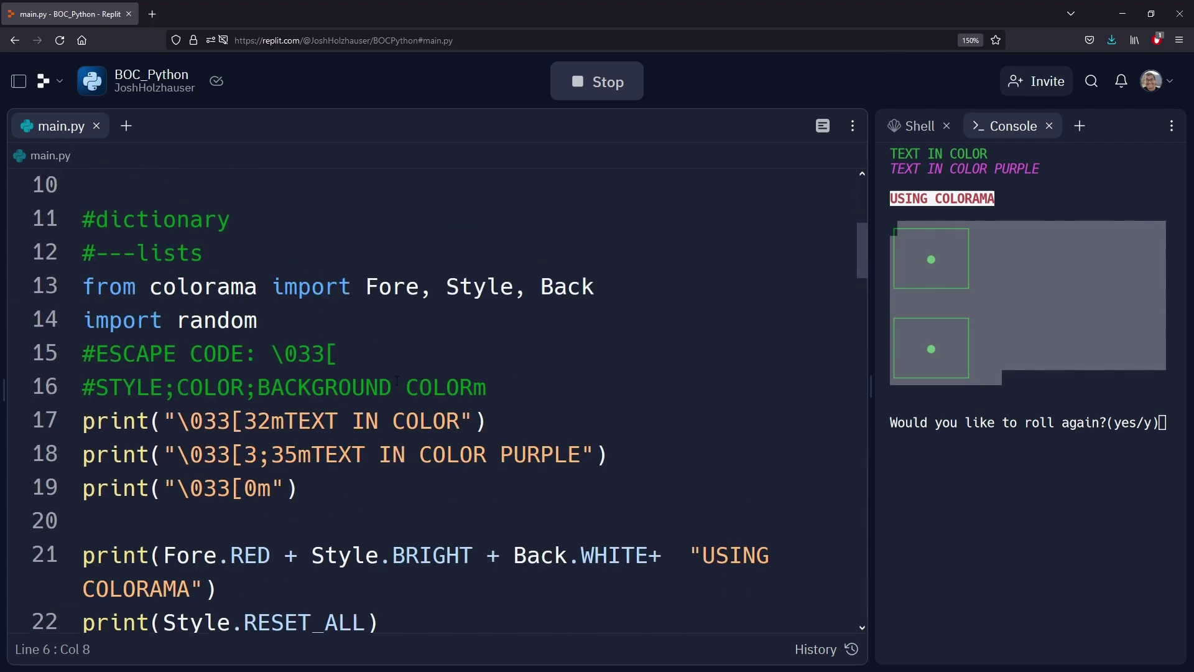
pyautogui.scroll(-3, 429, 402)
# Step: Delete the colour demo lines 15 through 22
pyautogui.click(449, 465)
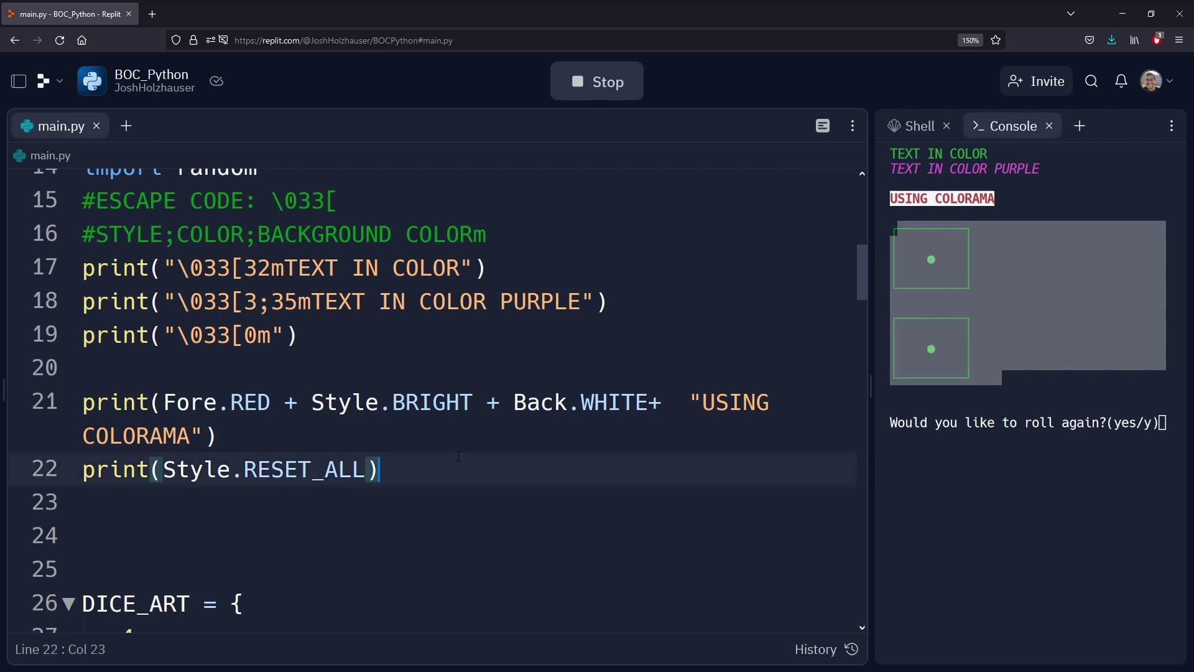
pyautogui.moveTo(449, 466)
pyautogui.mouseDown()
pyautogui.moveTo(250, 453)
pyautogui.moveTo(122, 267)
pyautogui.mouseUp()
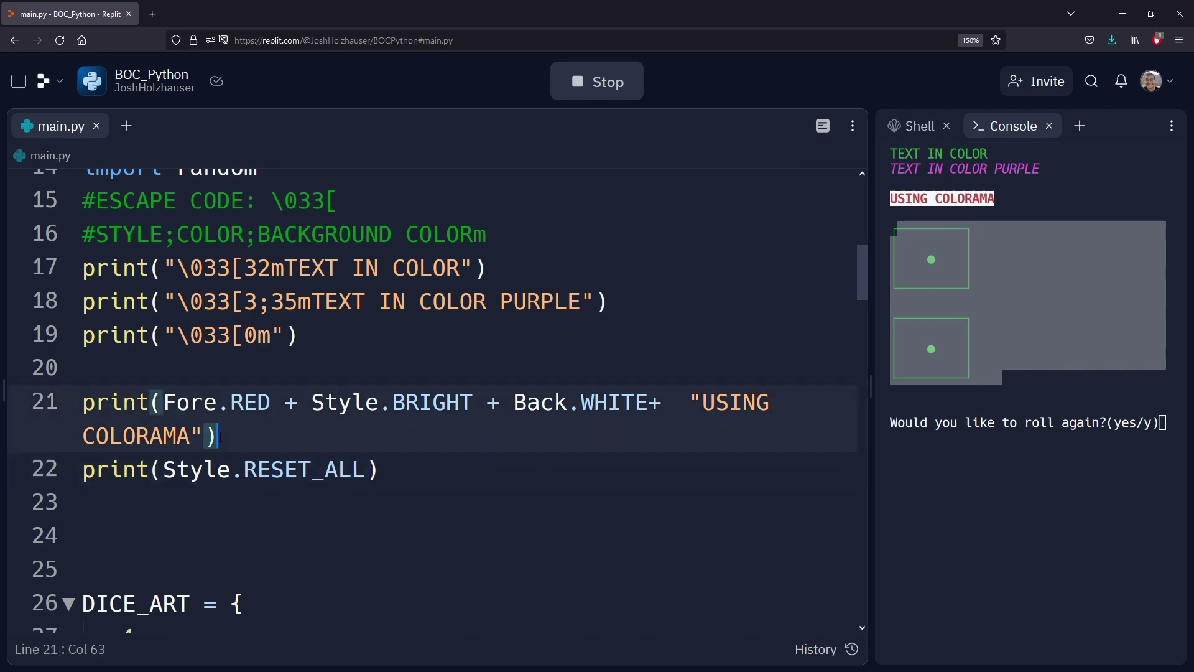
pyautogui.click(178, 301)
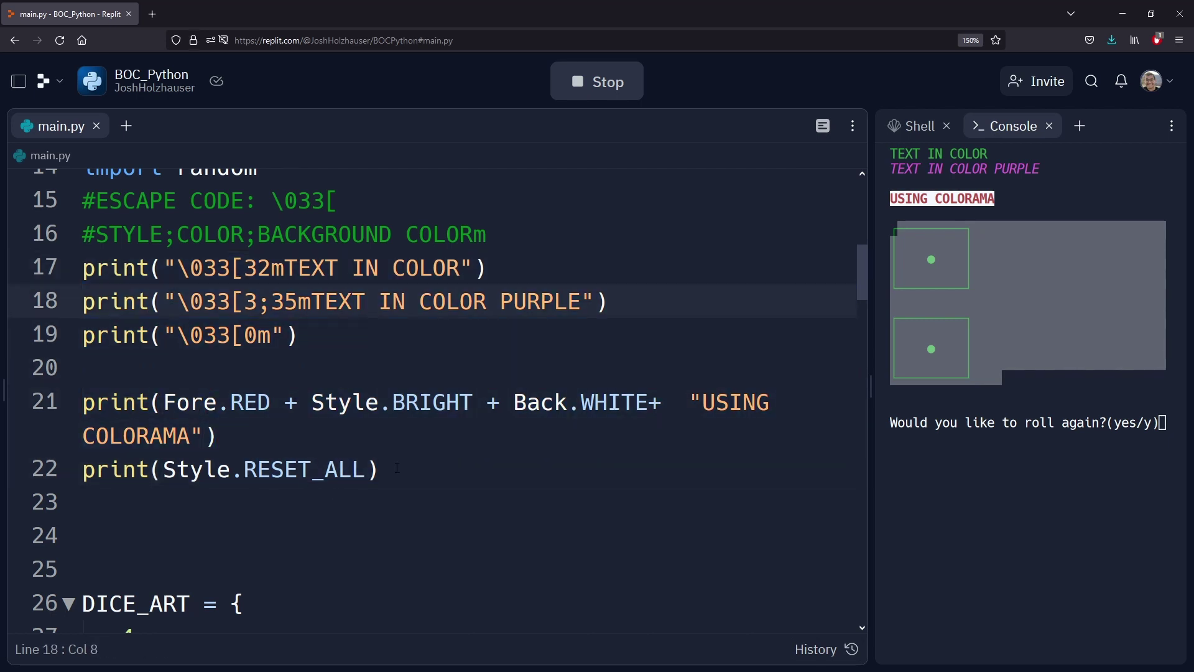
pyautogui.moveTo(364, 469); pyautogui.dragTo(96, 235)
pyautogui.click(96, 234)
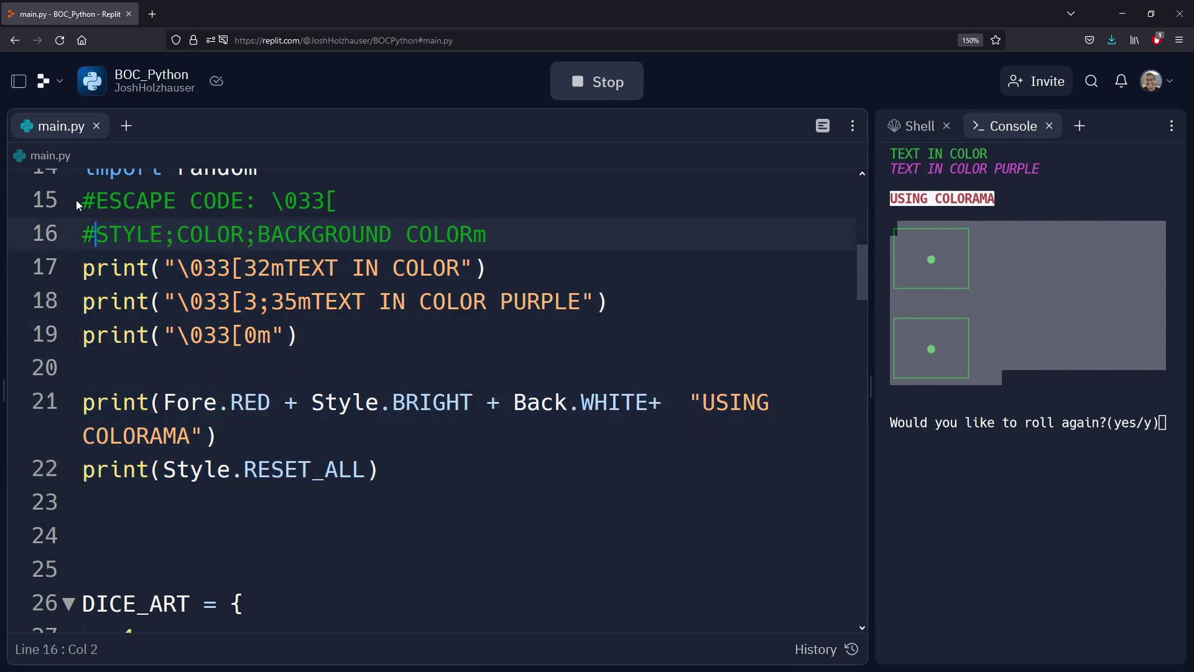
pyautogui.moveTo(88, 201); pyautogui.dragTo(450, 470)
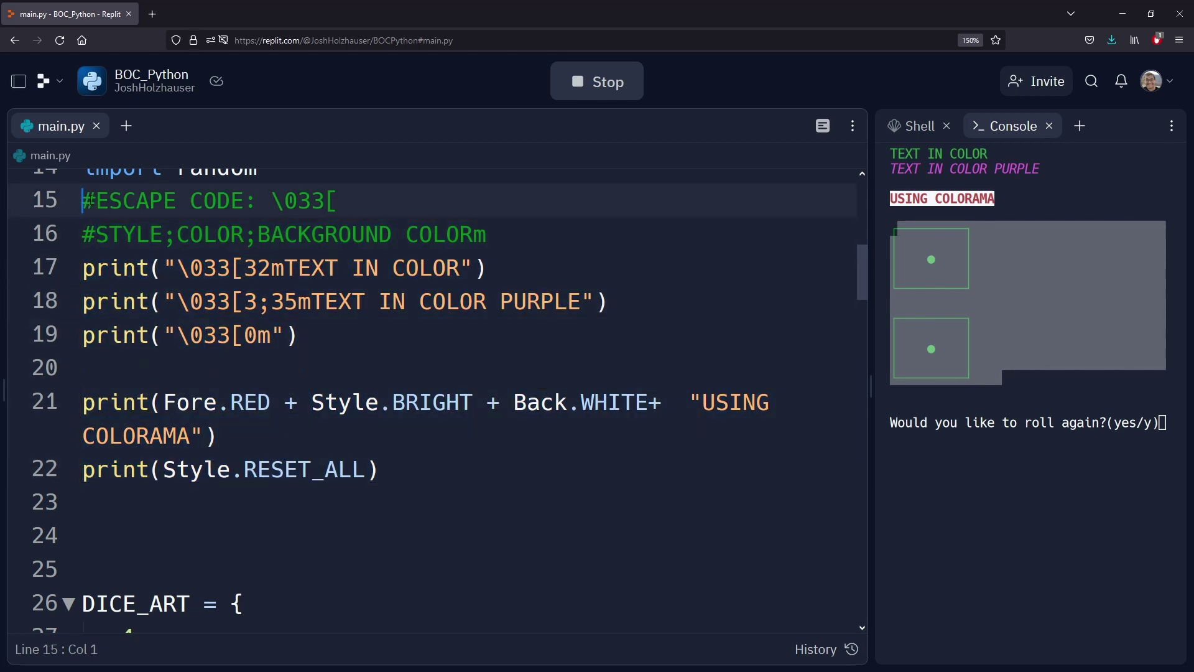
pyautogui.press('BackSpace')
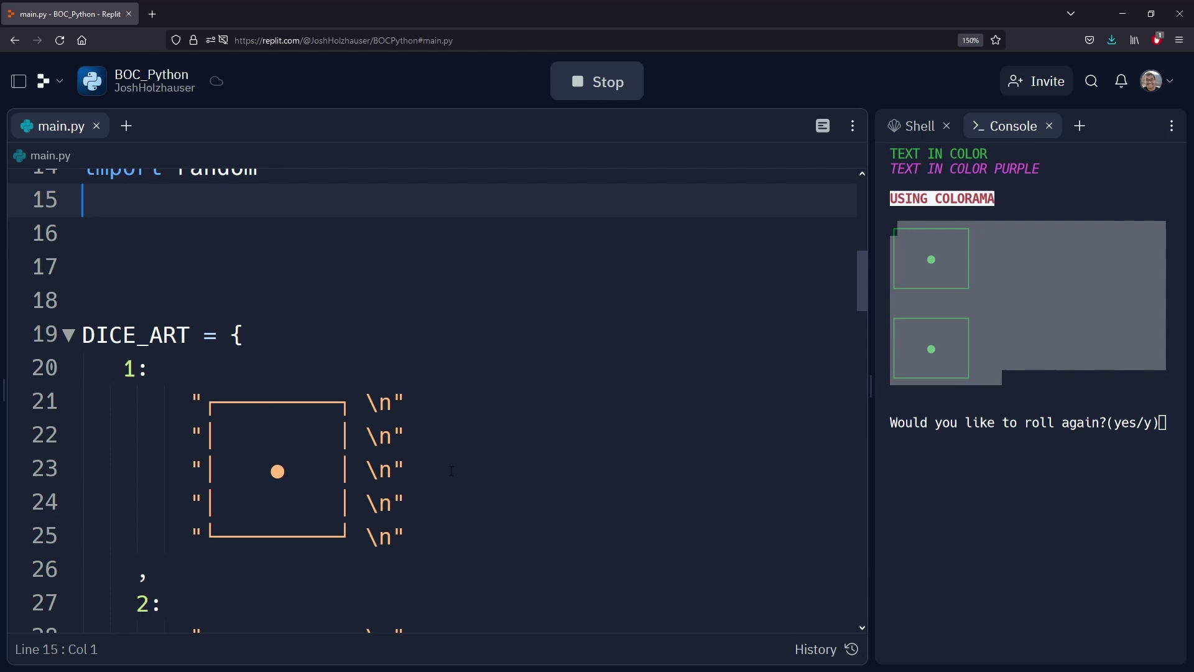
pyautogui.scroll(3, 269, 449)
pyautogui.scroll(1, 269, 448)
pyautogui.scroll(-2, 269, 448)
pyautogui.scroll(-1, 269, 448)
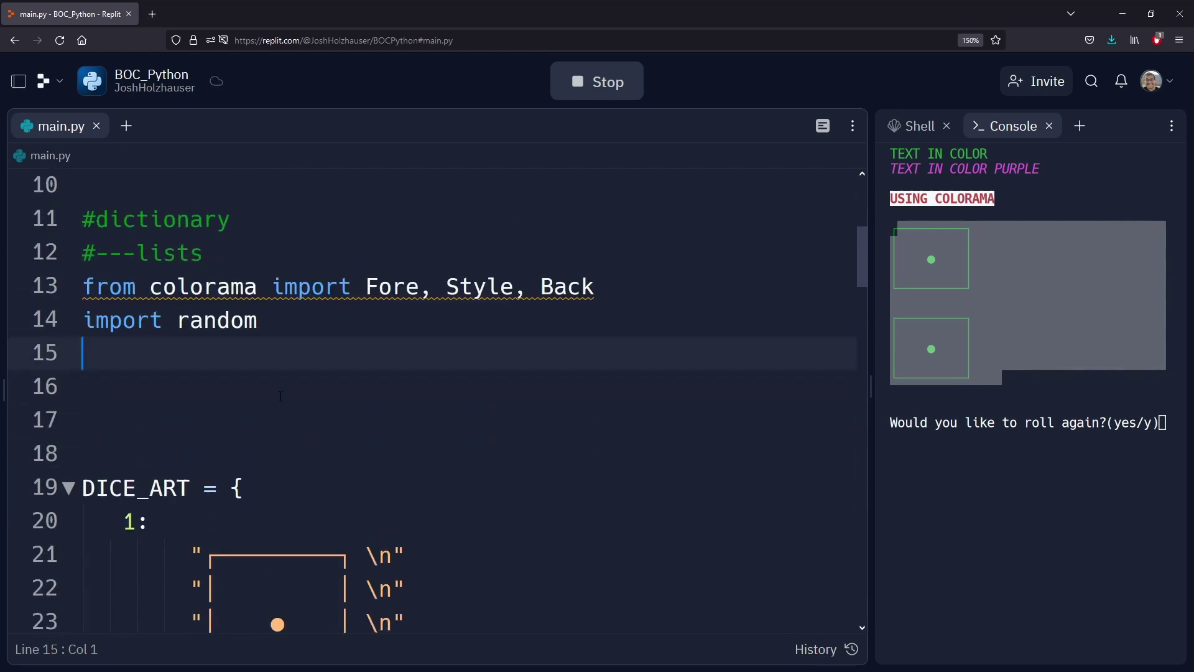
pyautogui.scroll(-5, 280, 397)
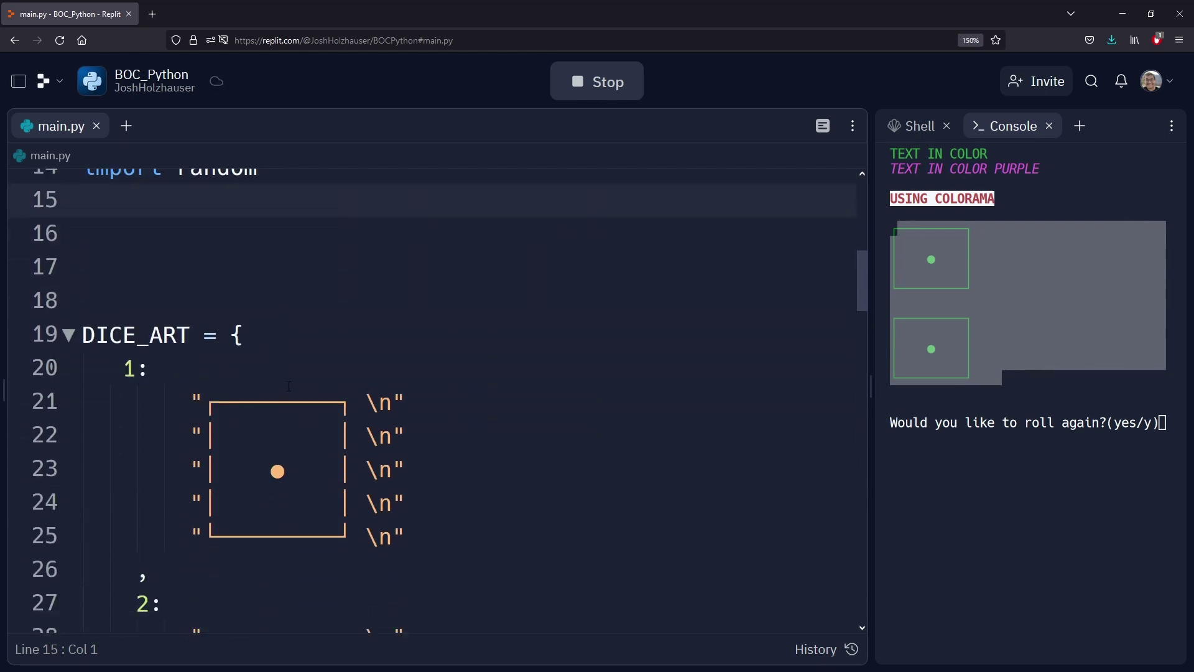
pyautogui.scroll(5, 294, 382)
# Step: Remove Style and Back from the colorama import on line 13
pyautogui.click(293, 382)
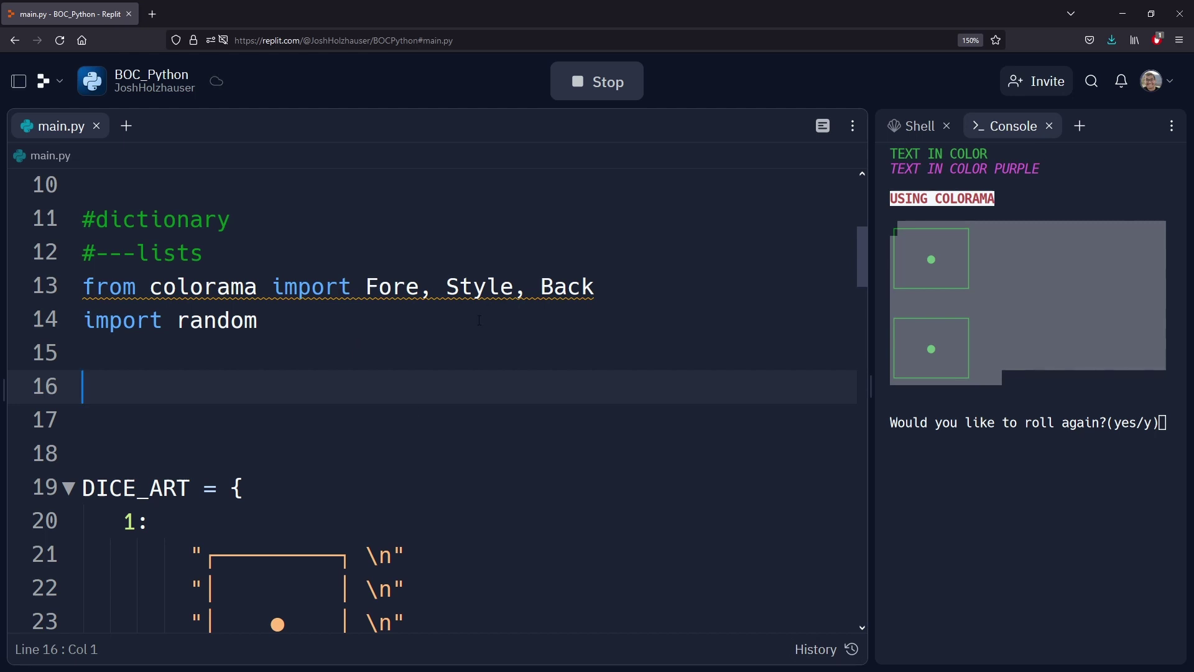
pyautogui.scroll(-3, 383, 393)
pyautogui.scroll(6, 383, 392)
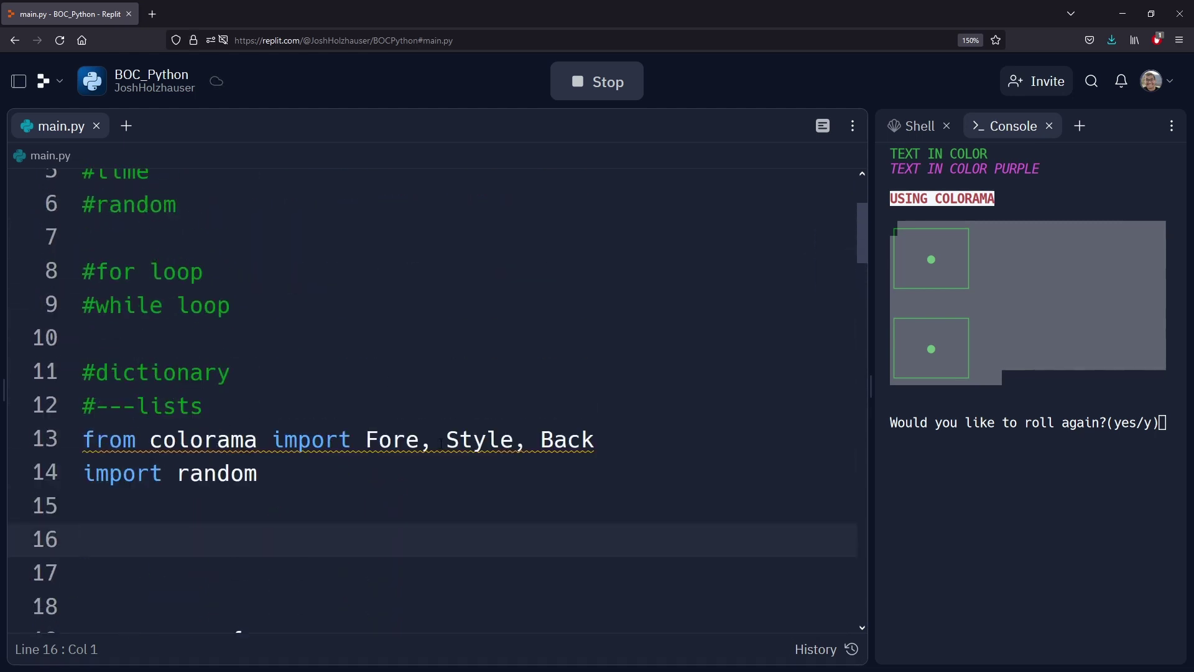
pyautogui.click(485, 439)
pyautogui.doubleClick(479, 439)
pyautogui.press('BackSpace')
pyautogui.press('BackSpace')
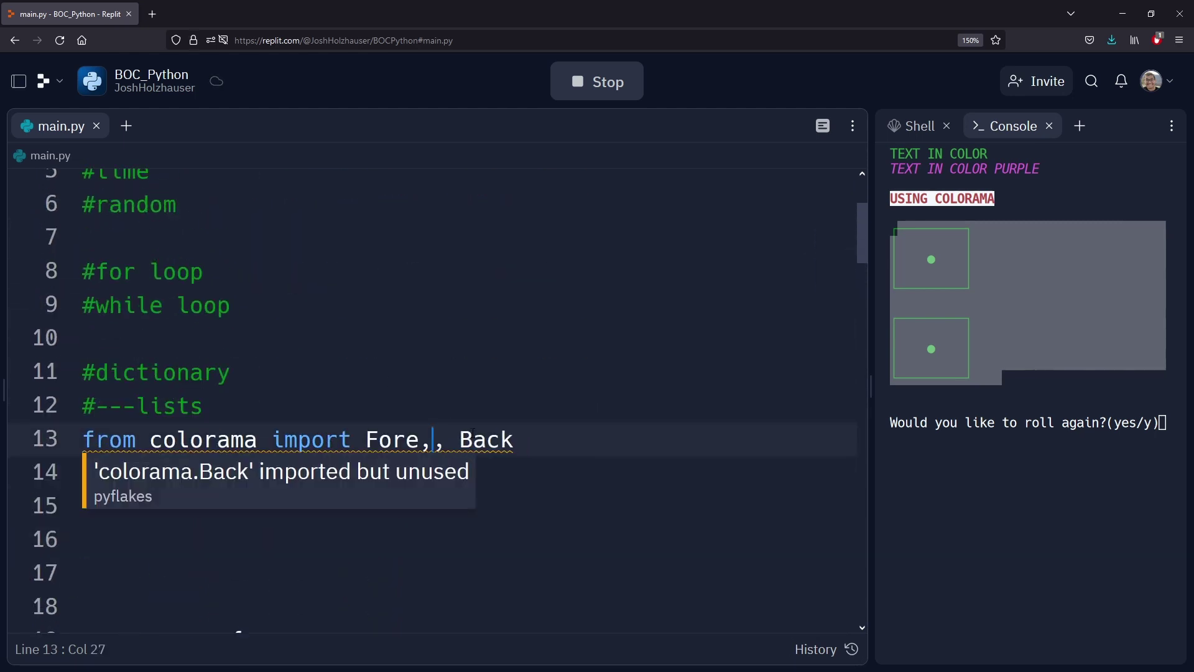
pyautogui.press('BackSpace')
pyautogui.press('Delete')
pyautogui.press('Delete')
pyautogui.press('Delete')
pyautogui.press('Delete')
pyautogui.press('Delete')
pyautogui.press('Delete')
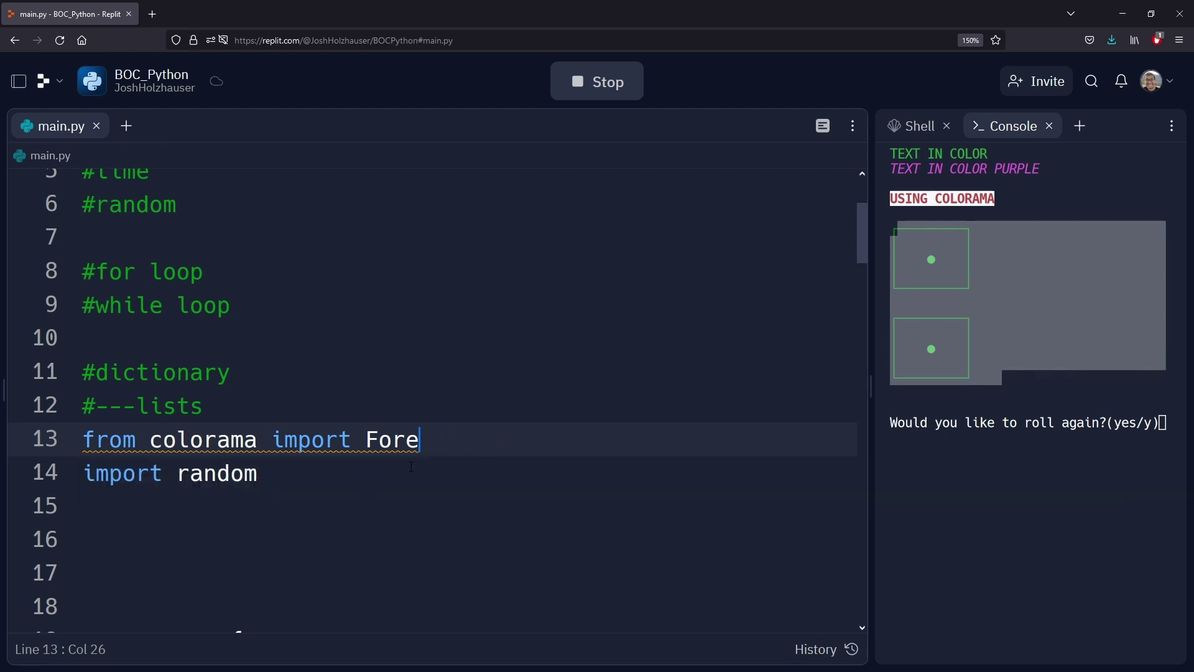
# Step: Delete the extra blank lines below line 14
pyautogui.click(368, 483)
pyautogui.scroll(-3, 368, 483)
pyautogui.press('Down')
pyautogui.hotkey('shift', 'Down')
pyautogui.hotkey('shift', 'Down')
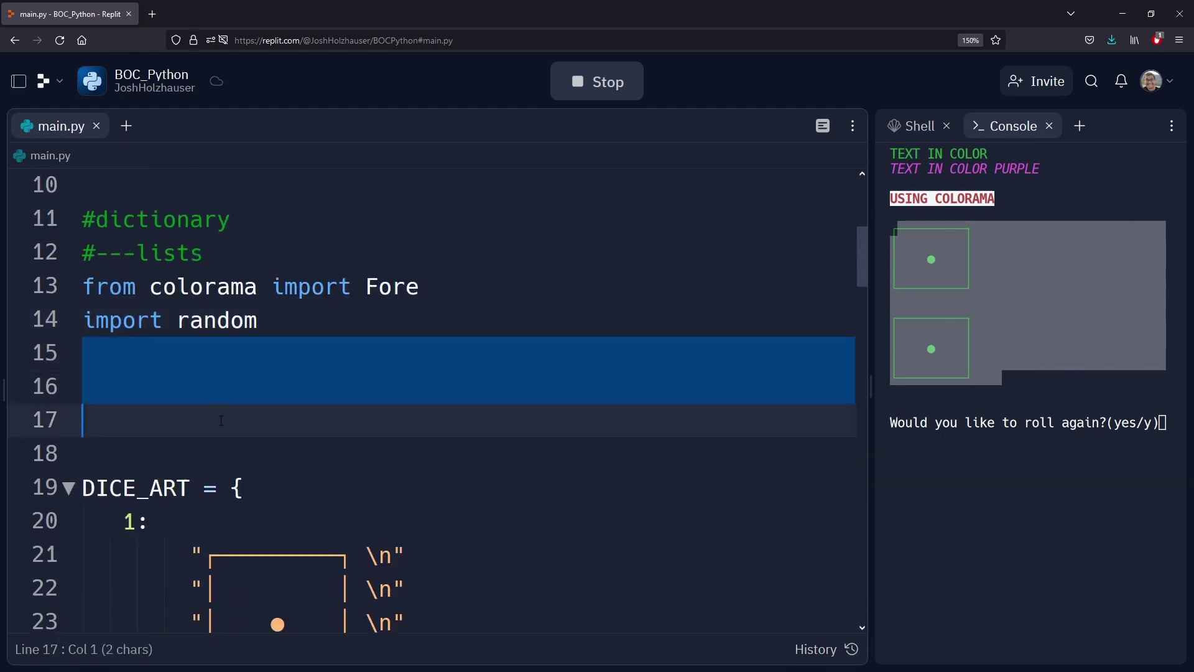
pyautogui.press('BackSpace')
pyautogui.press('Delete')
pyautogui.doubleClick(380, 286)
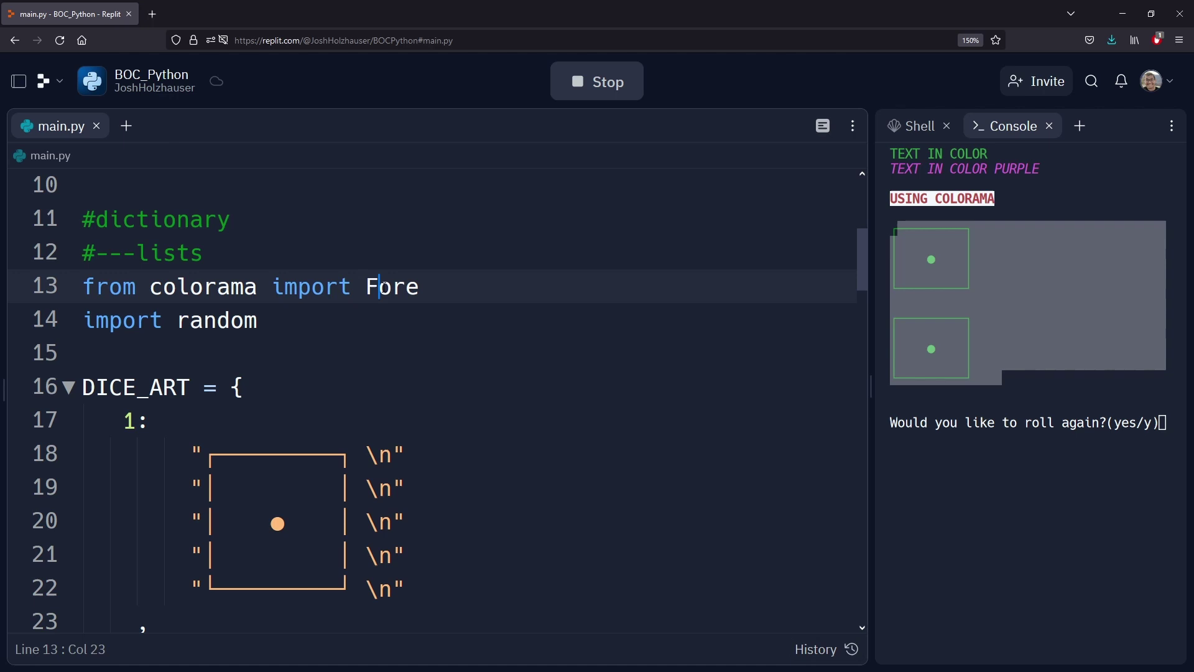
pyautogui.scroll(-1, 449, 415)
pyautogui.scroll(-2, 449, 415)
pyautogui.scroll(2, 449, 415)
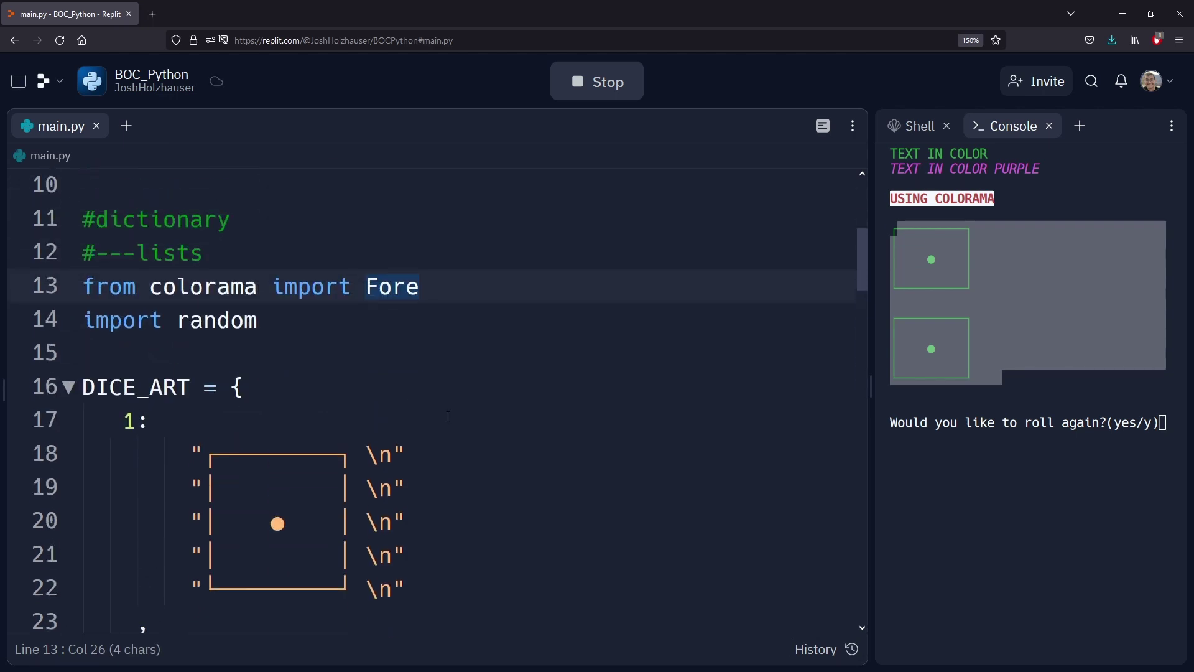
pyautogui.scroll(-3, 444, 418)
pyautogui.scroll(-3, 442, 416)
pyautogui.scroll(-2, 443, 417)
pyautogui.scroll(2, 443, 418)
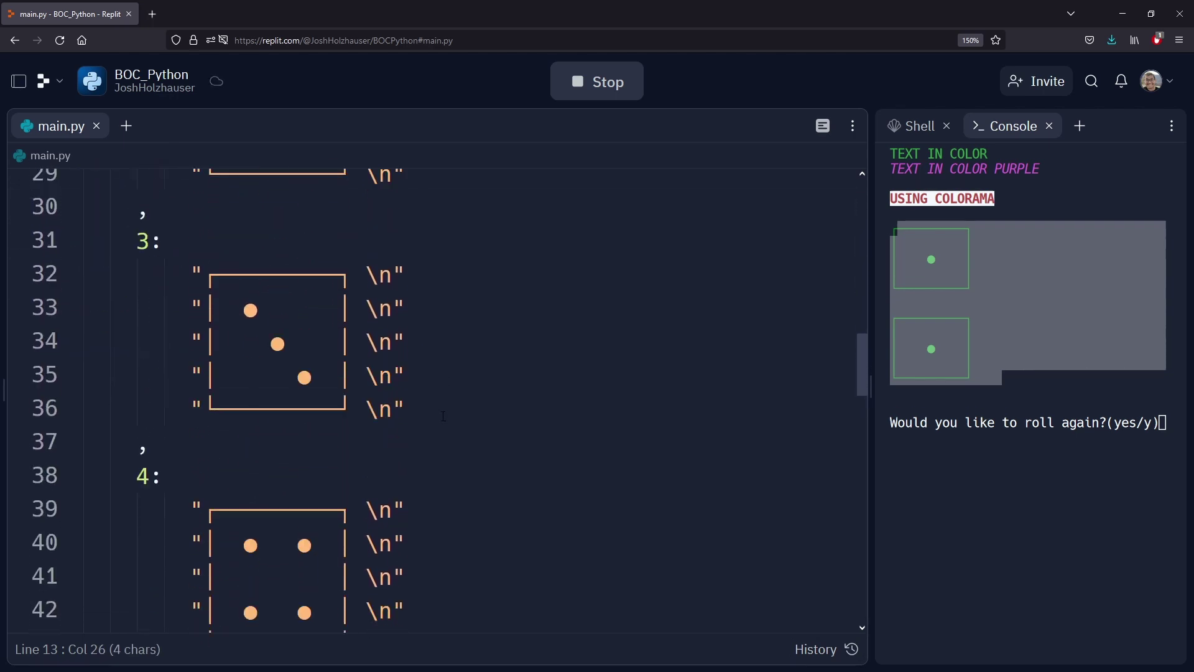
pyautogui.scroll(5, 443, 417)
pyautogui.scroll(2, 443, 417)
pyautogui.scroll(-7, 443, 417)
pyautogui.scroll(-5, 441, 416)
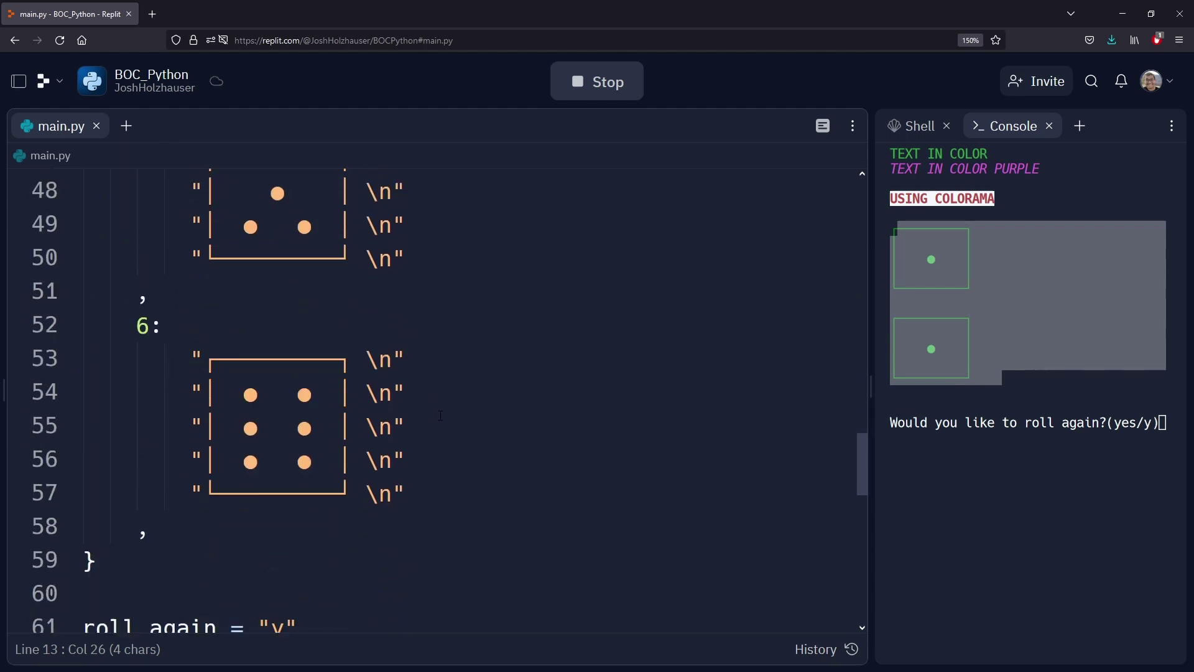
pyautogui.scroll(-2, 439, 415)
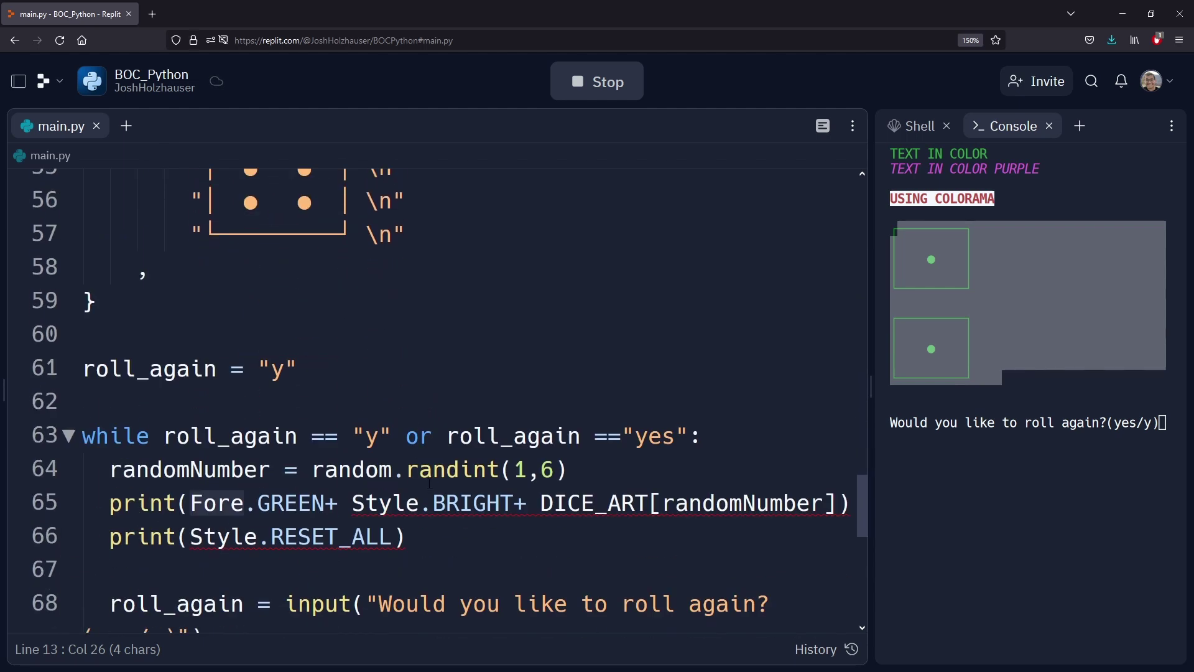
# Step: Undo to restore Style in the import, then delete Back and its comma
pyautogui.click(378, 503)
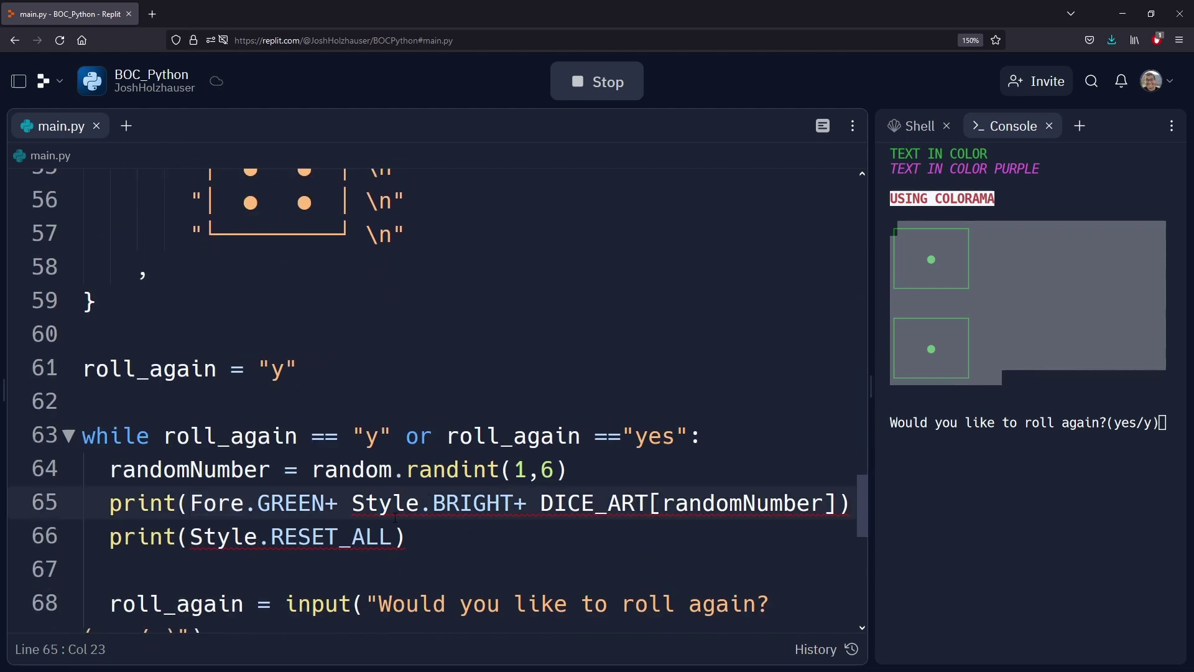
pyautogui.press('Up')
pyautogui.press('Up')
pyautogui.hotkey('ctrl', 'z')
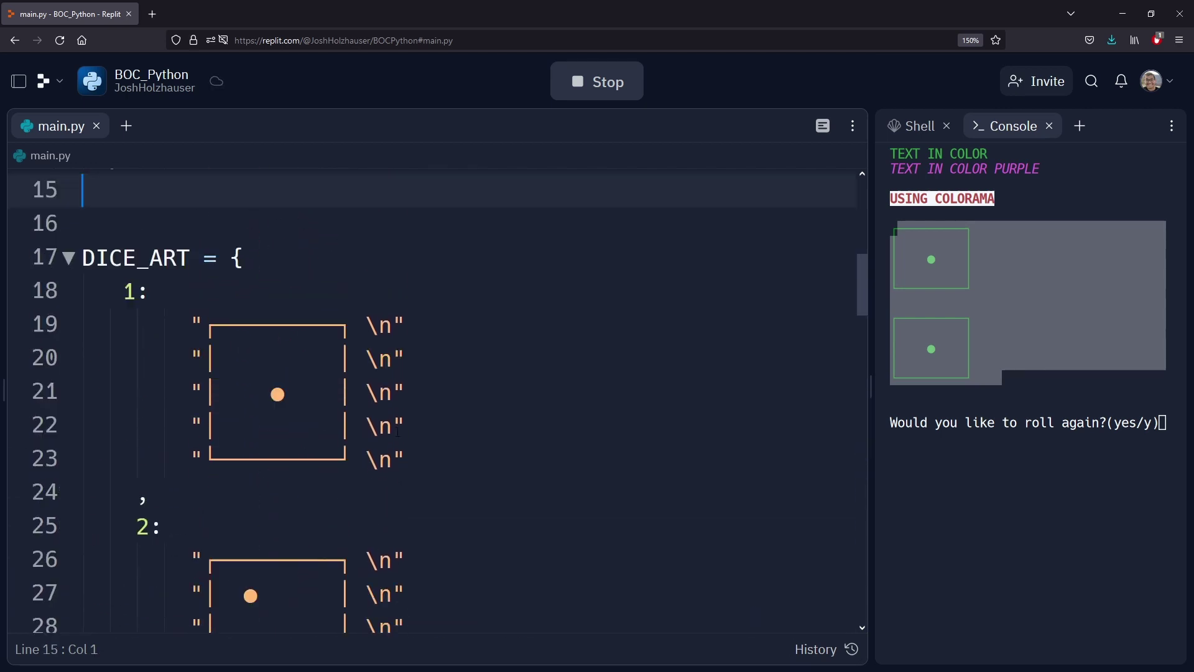
pyautogui.hotkey('ctrl', 'z')
pyautogui.scroll(2, 400, 429)
pyautogui.hotkey('ctrl', 'z')
pyautogui.doubleClick(558, 429)
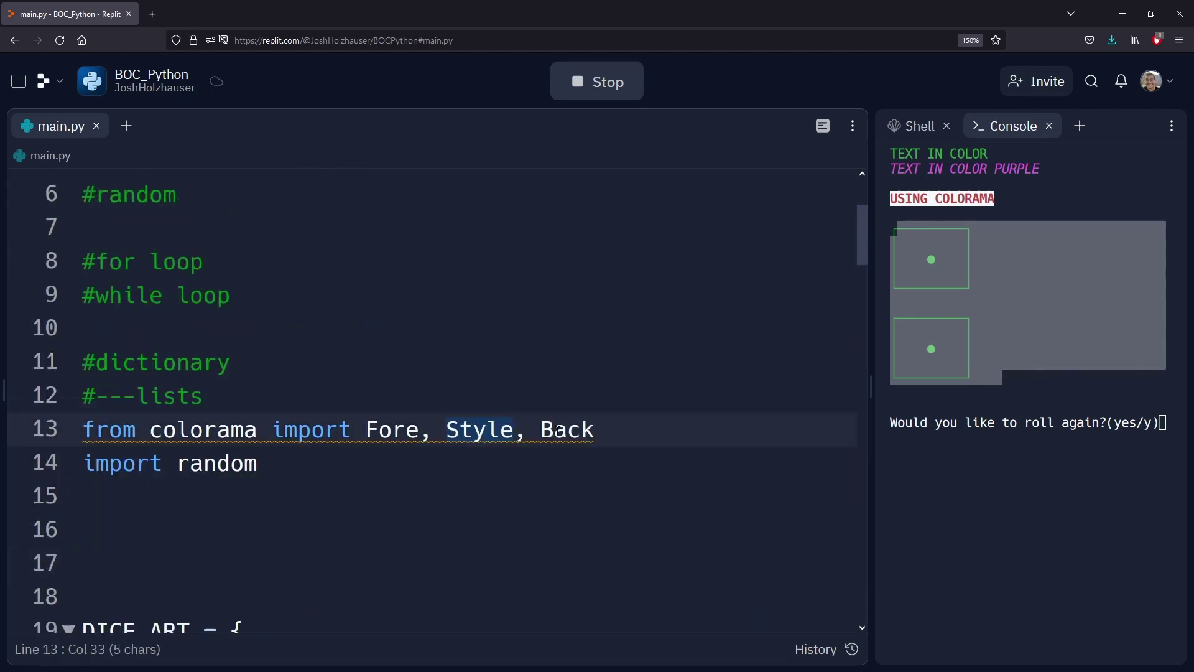
pyautogui.press('BackSpace')
pyautogui.press('BackSpace')
pyautogui.press('BackSpace')
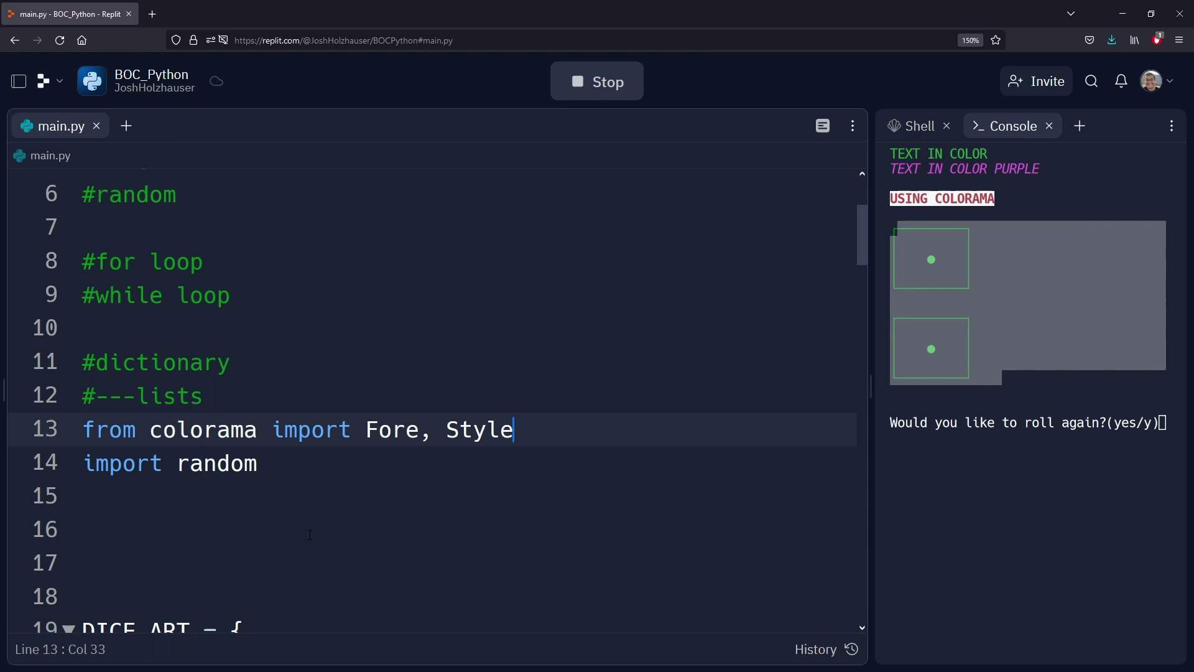
# Step: Write diceToRoll = input("how many dice to roll?") on line 16, with a new line below
pyautogui.click(310, 535)
pyautogui.write('print')
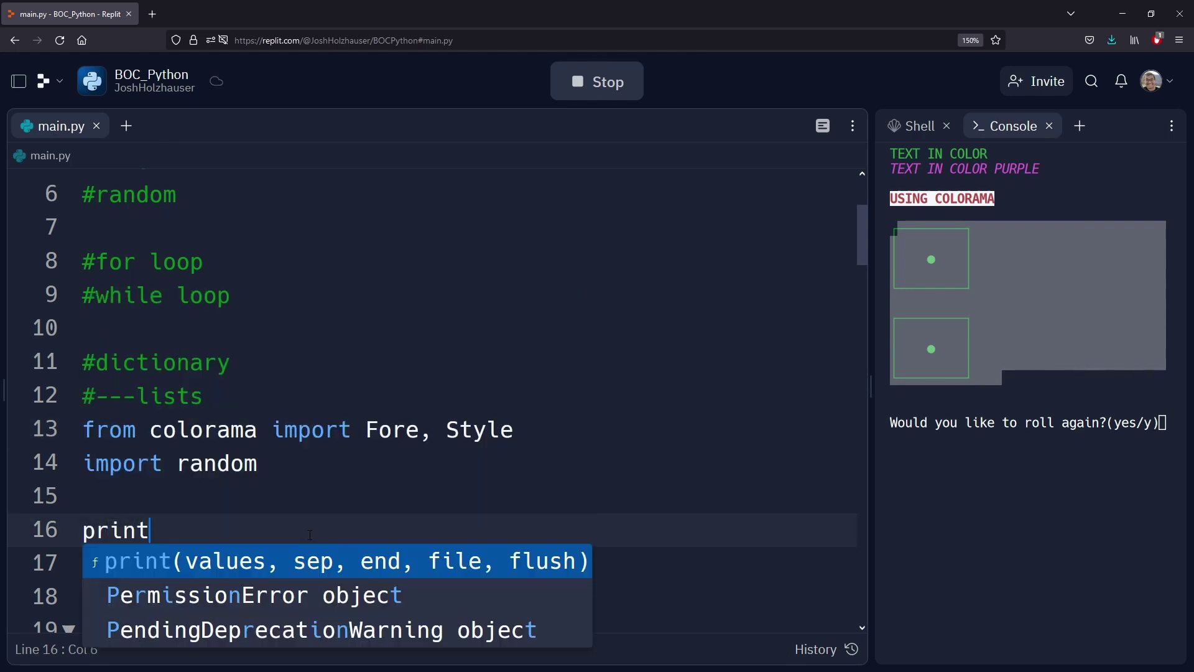
pyautogui.write('("')
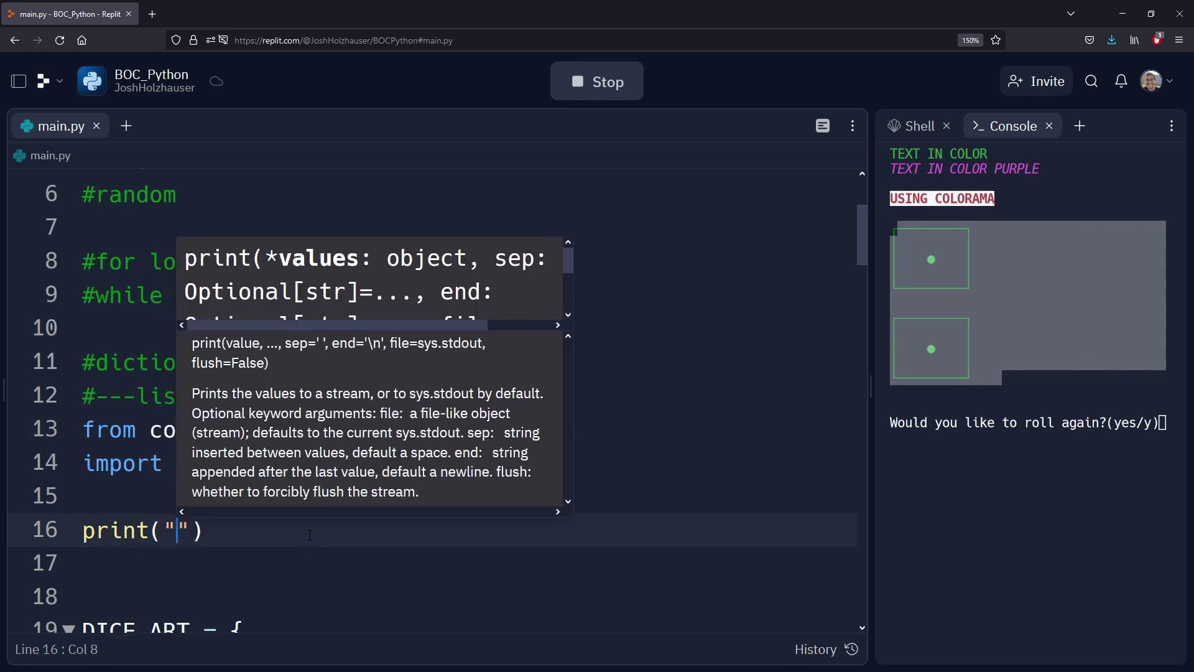
pyautogui.write('how many')
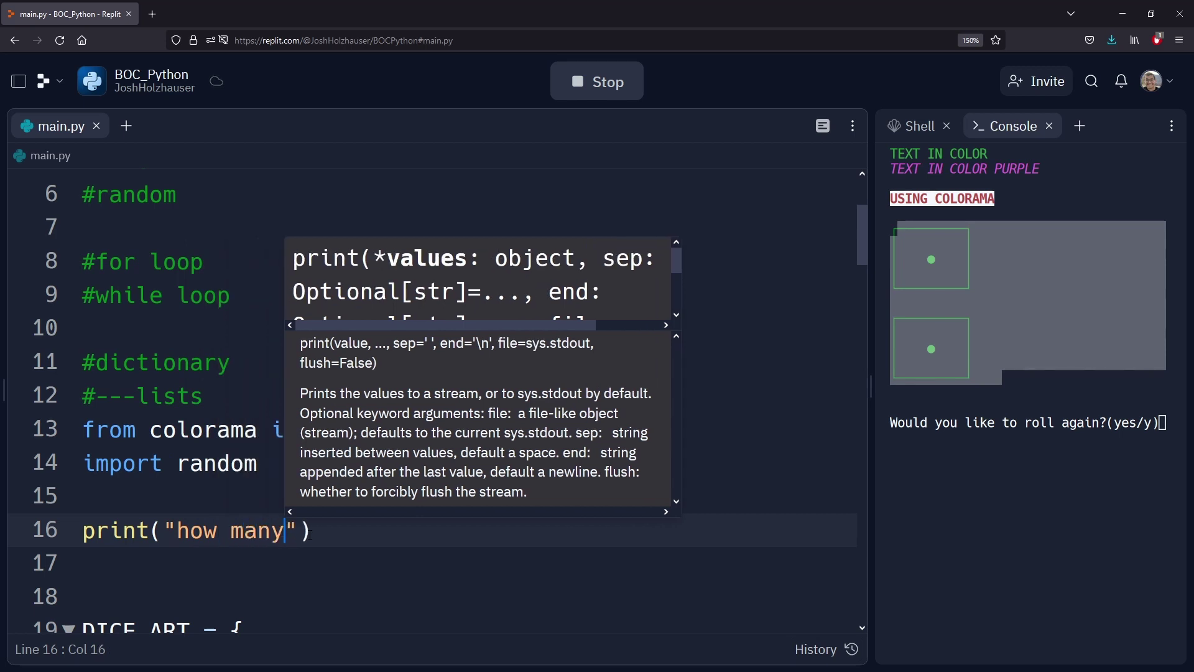
pyautogui.write(' dice to roll')
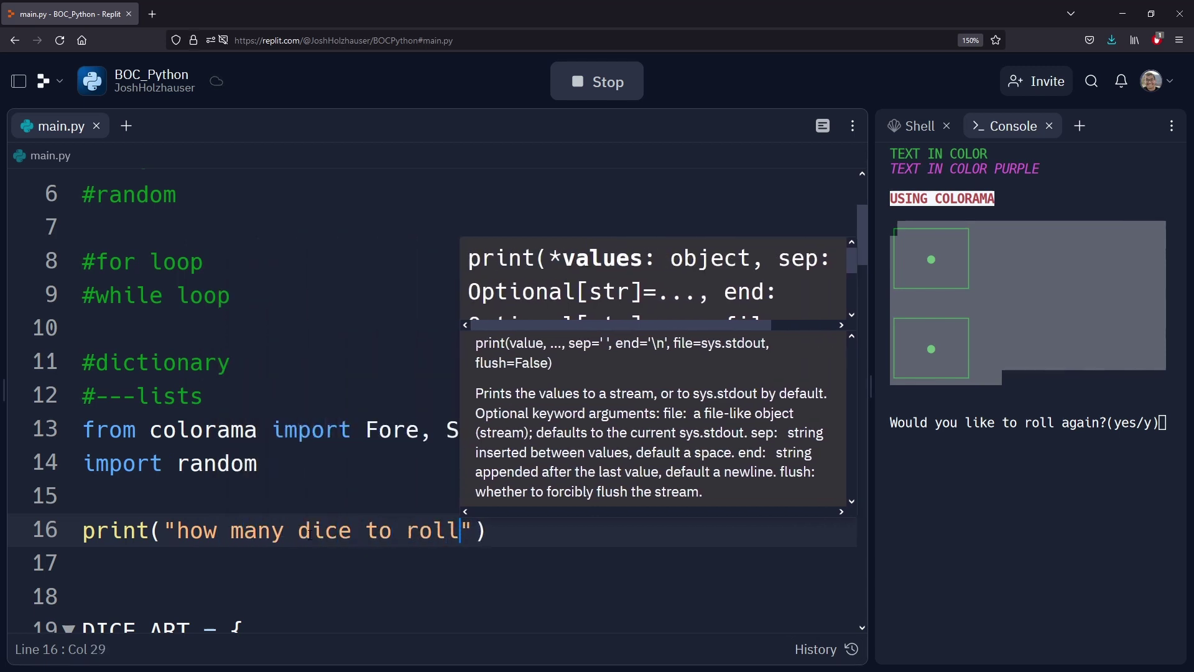
pyautogui.write('?')
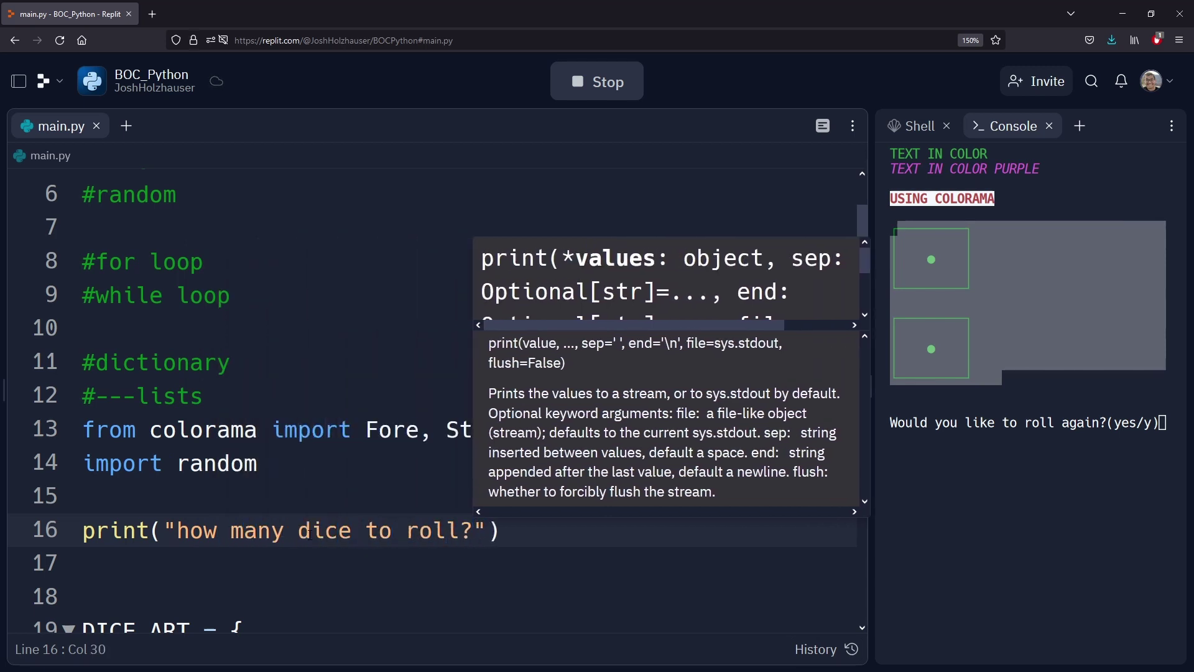
pyautogui.press('Home')
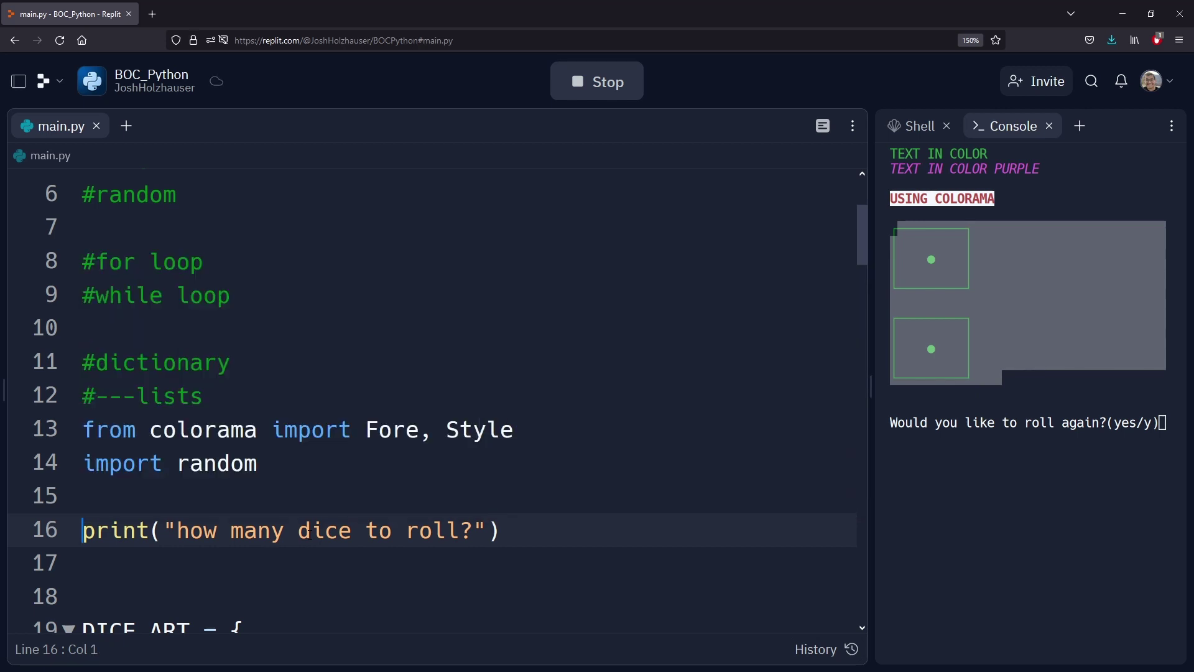
pyautogui.press('Delete')
pyautogui.press('Delete')
pyautogui.press('Delete')
pyautogui.press('Delete')
pyautogui.press('Delete')
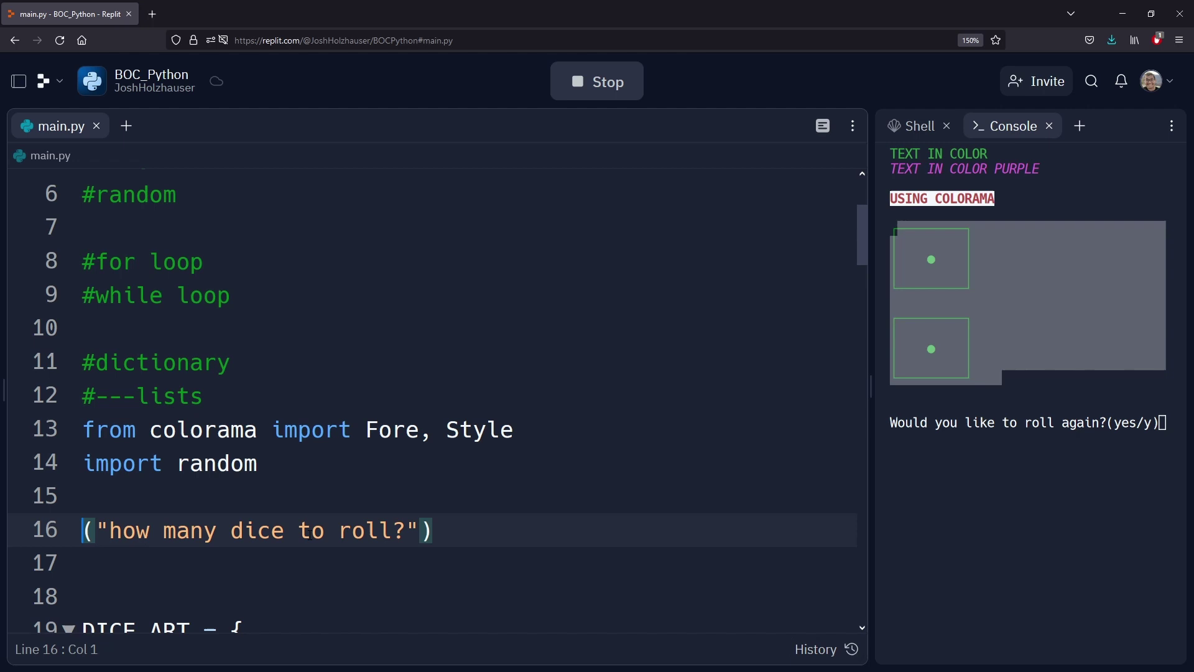
pyautogui.write('input("how many d')
pyautogui.press('Home')
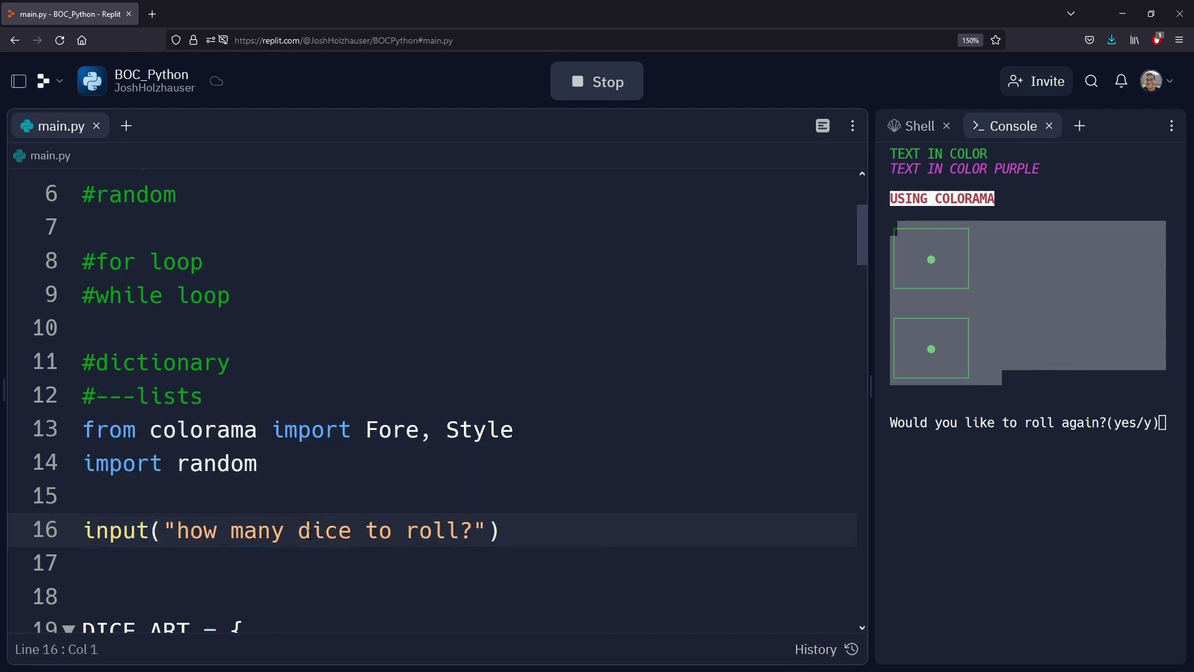
pyautogui.write('us')
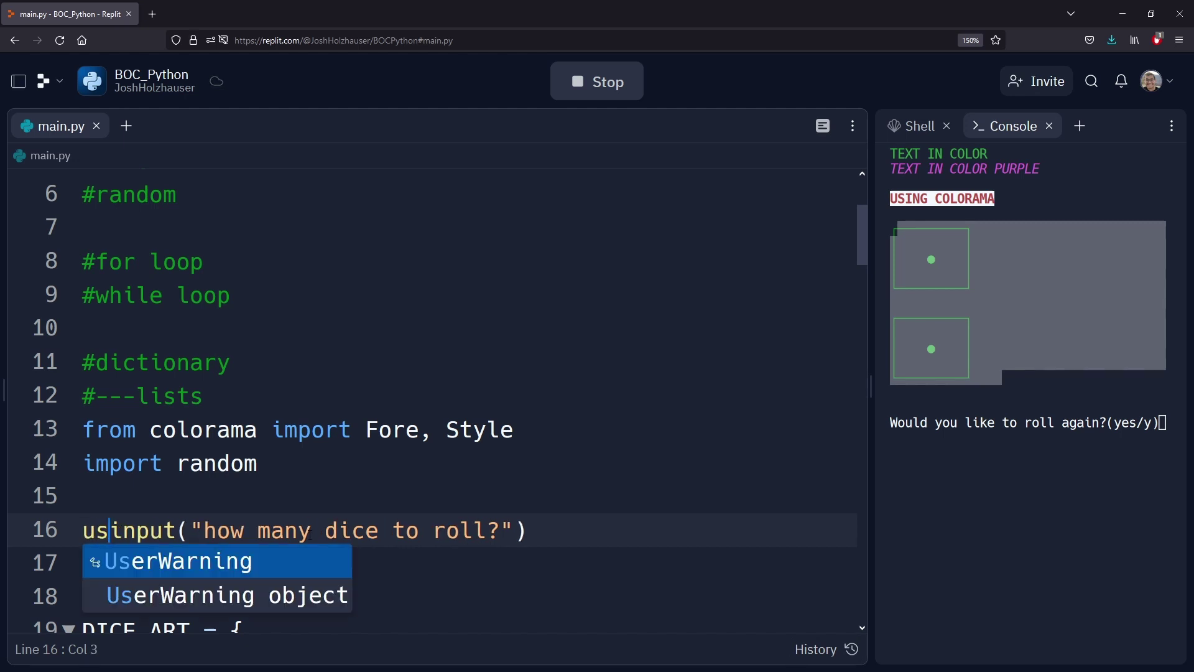
pyautogui.write('err')
pyautogui.press('BackSpace')
pyautogui.press('BackSpace')
pyautogui.press('BackSpace')
pyautogui.press('BackSpace')
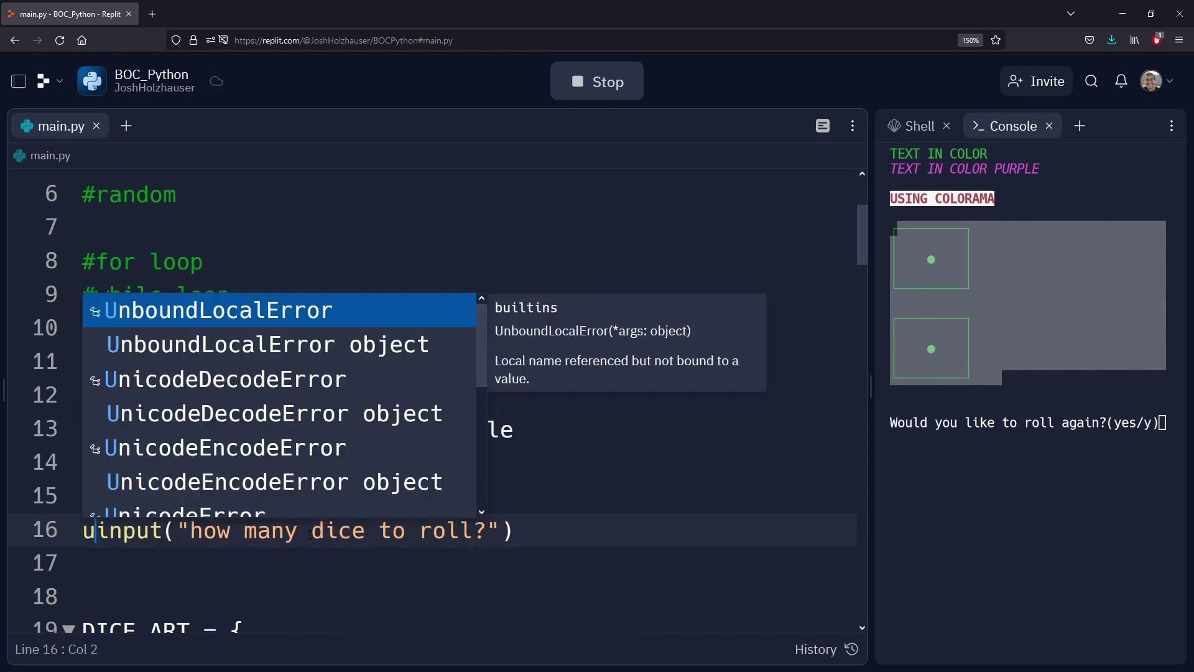
pyautogui.press('BackSpace')
pyautogui.write('diceTo')
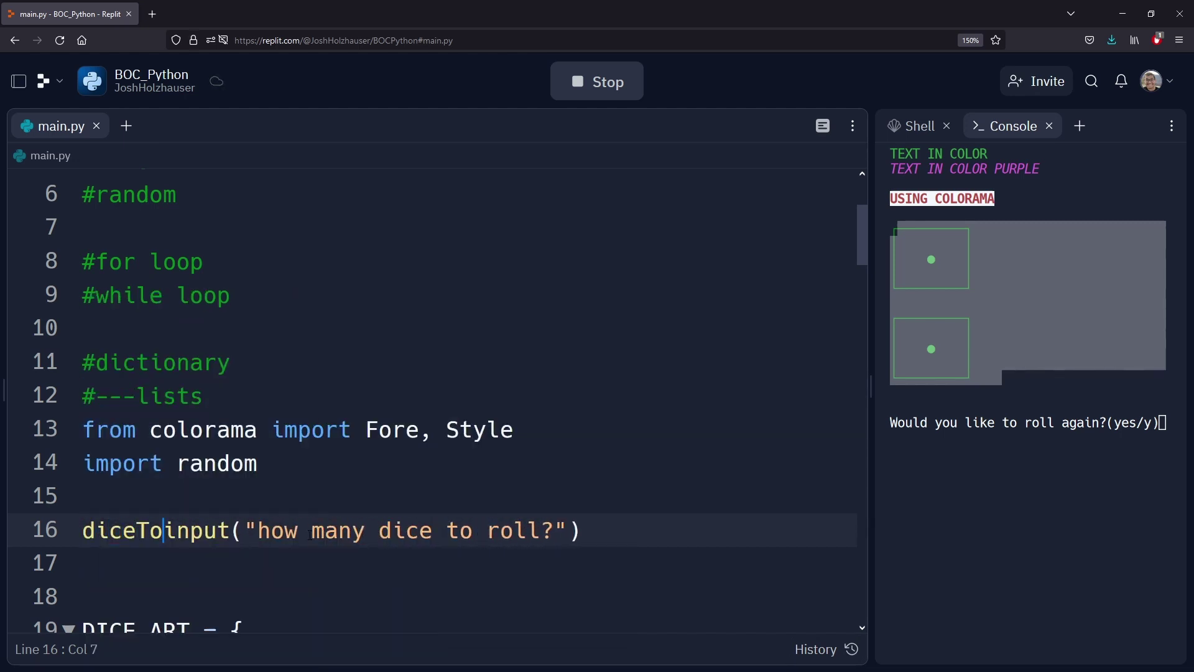
pyautogui.write('Roll')
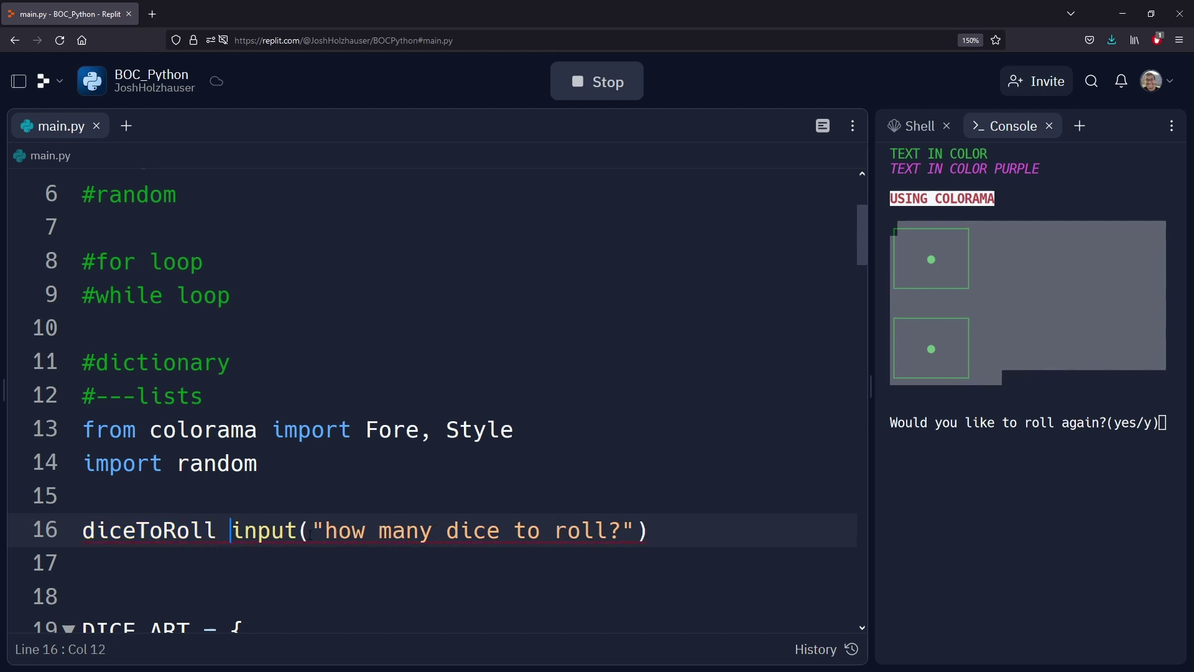
pyautogui.write(' =')
pyautogui.press('End')
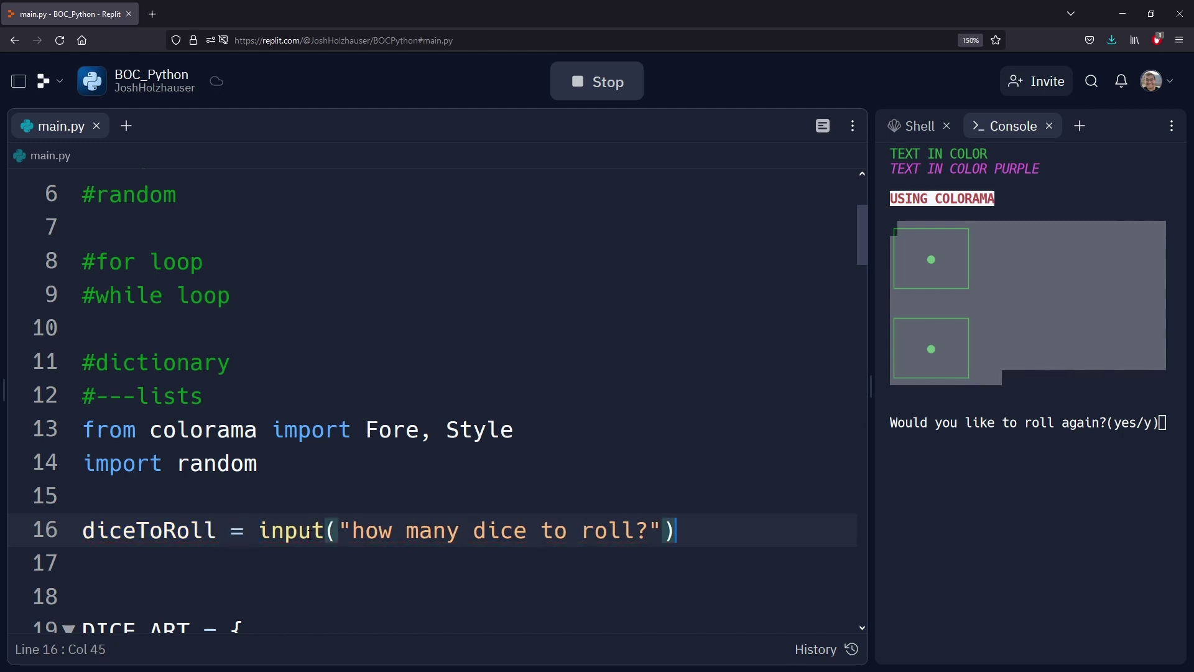
pyautogui.press('Return')
pyautogui.write('print')
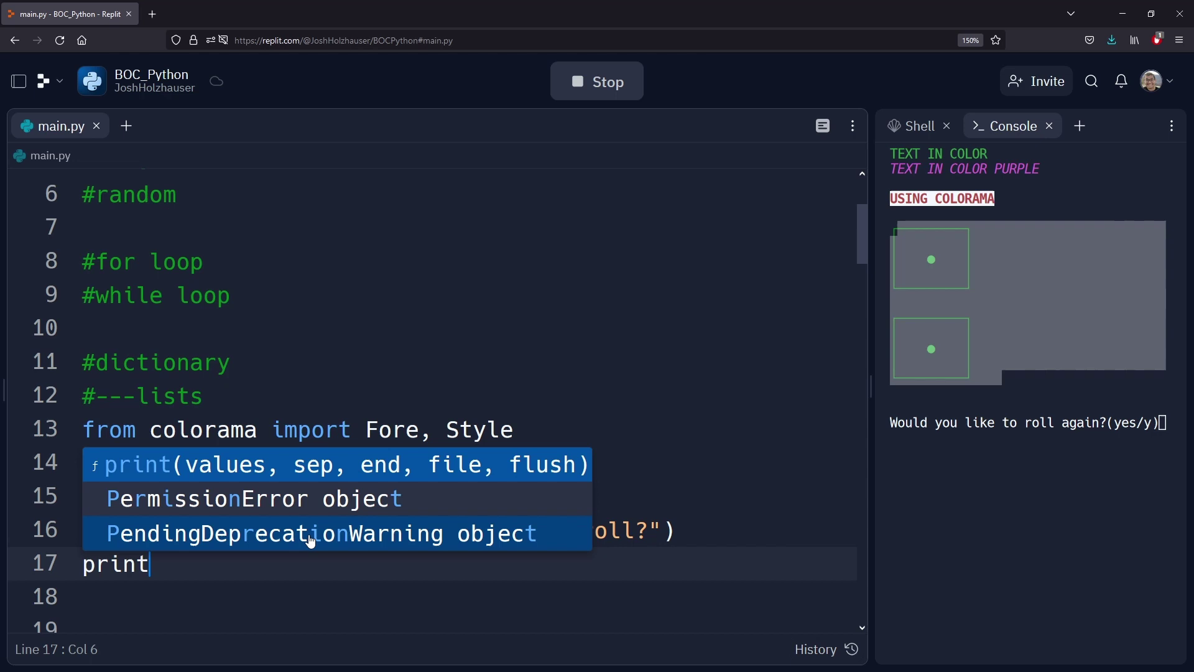
pyautogui.write('()')
pyautogui.write('dice')
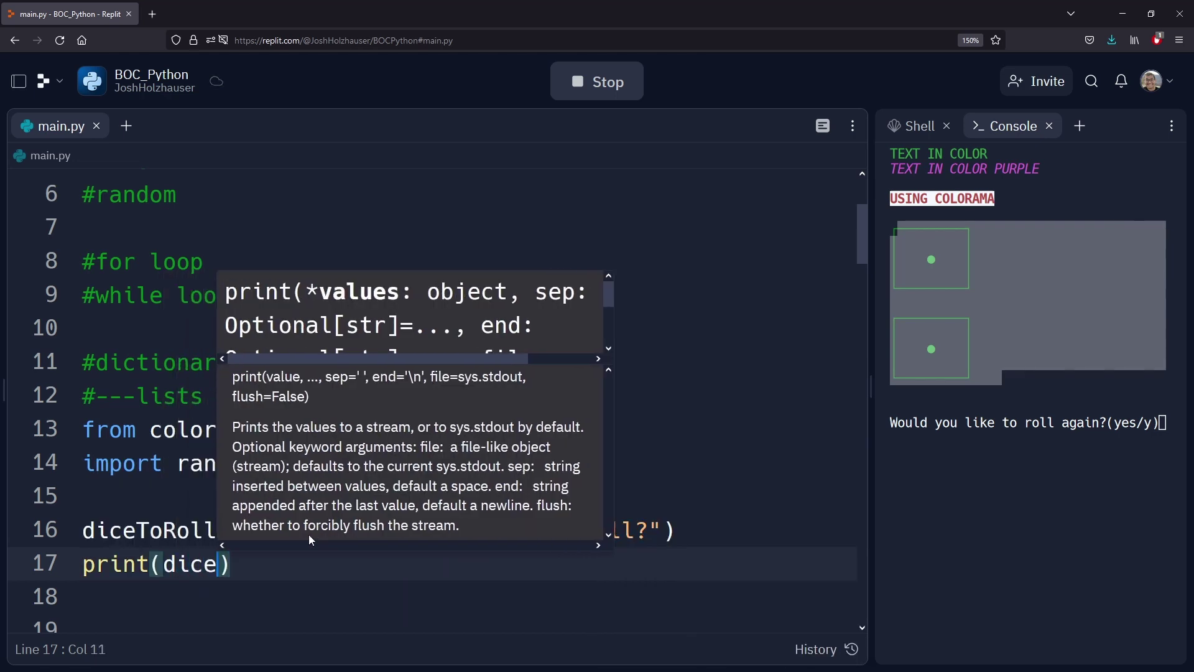
pyautogui.write('ToRoll')
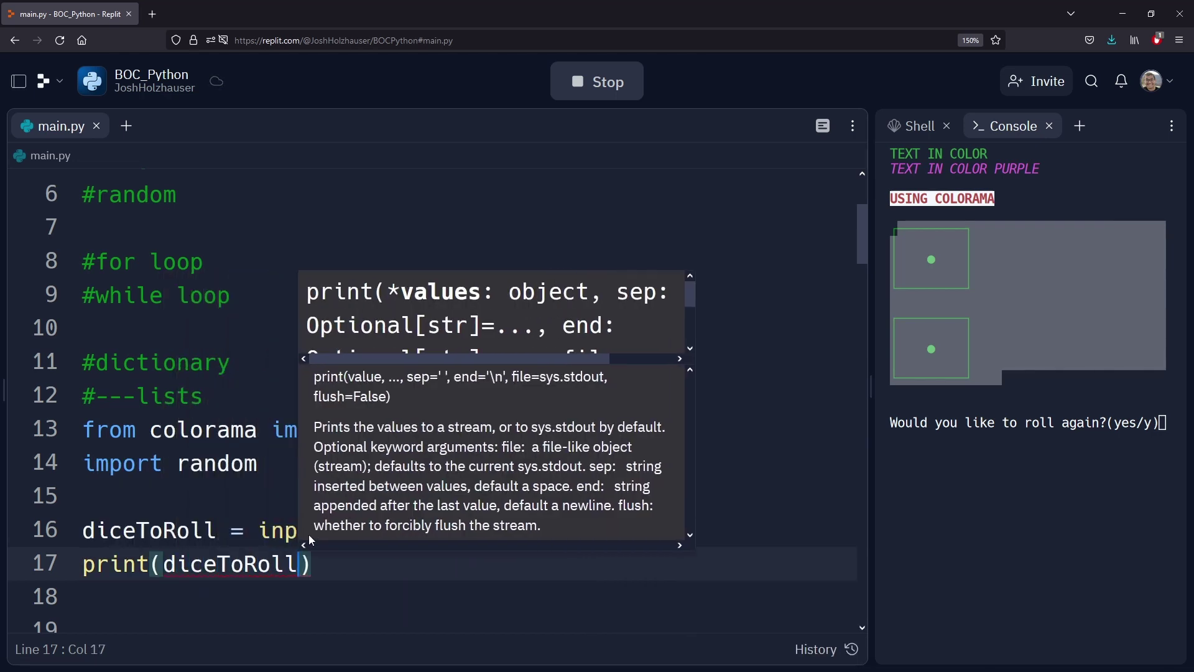
# Step: Restart the program and answer the dice prompt with 5
pyautogui.click(217, 531)
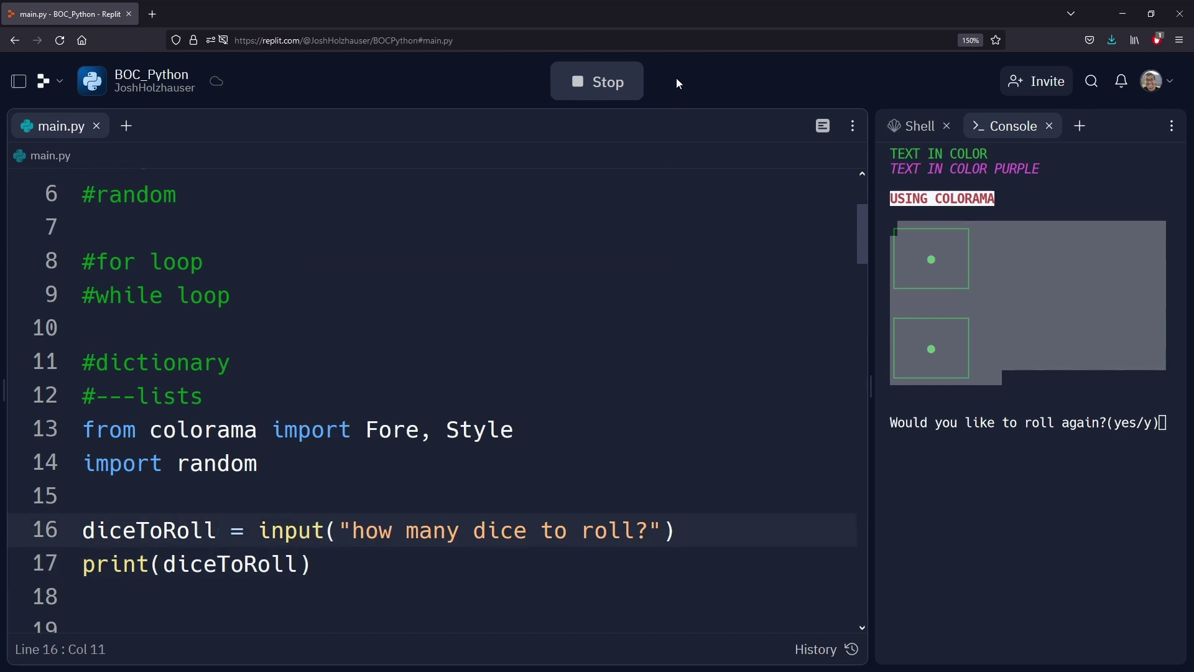
pyautogui.click(591, 92)
pyautogui.click(591, 85)
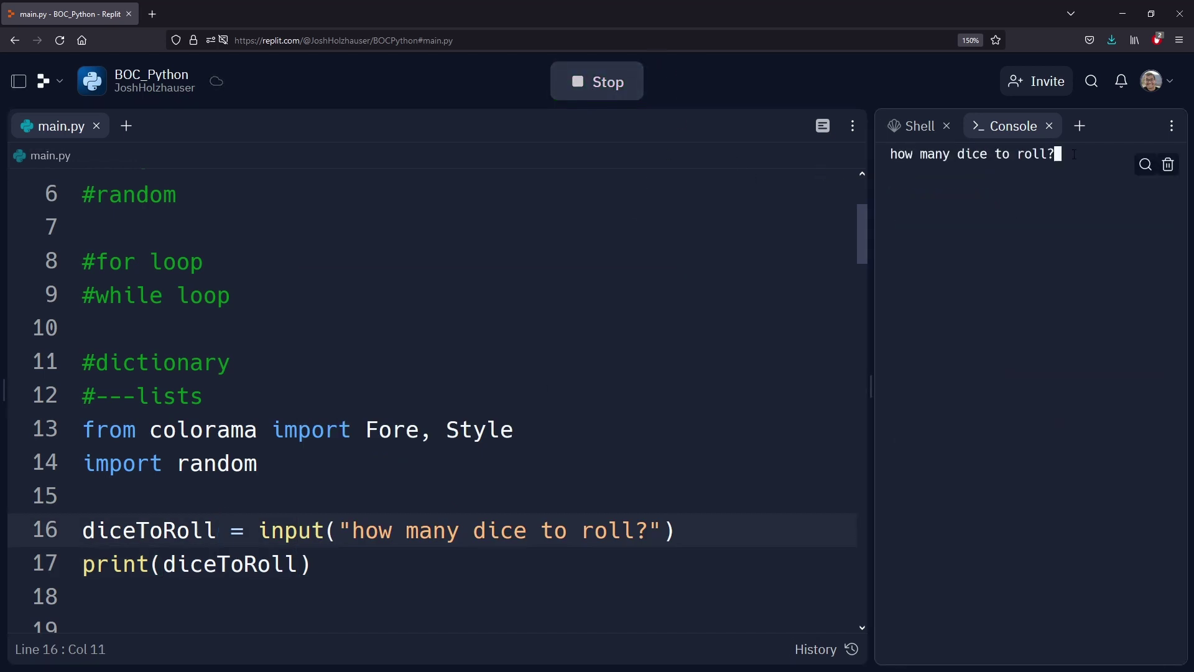
pyautogui.write('5')
pyautogui.press('Return')
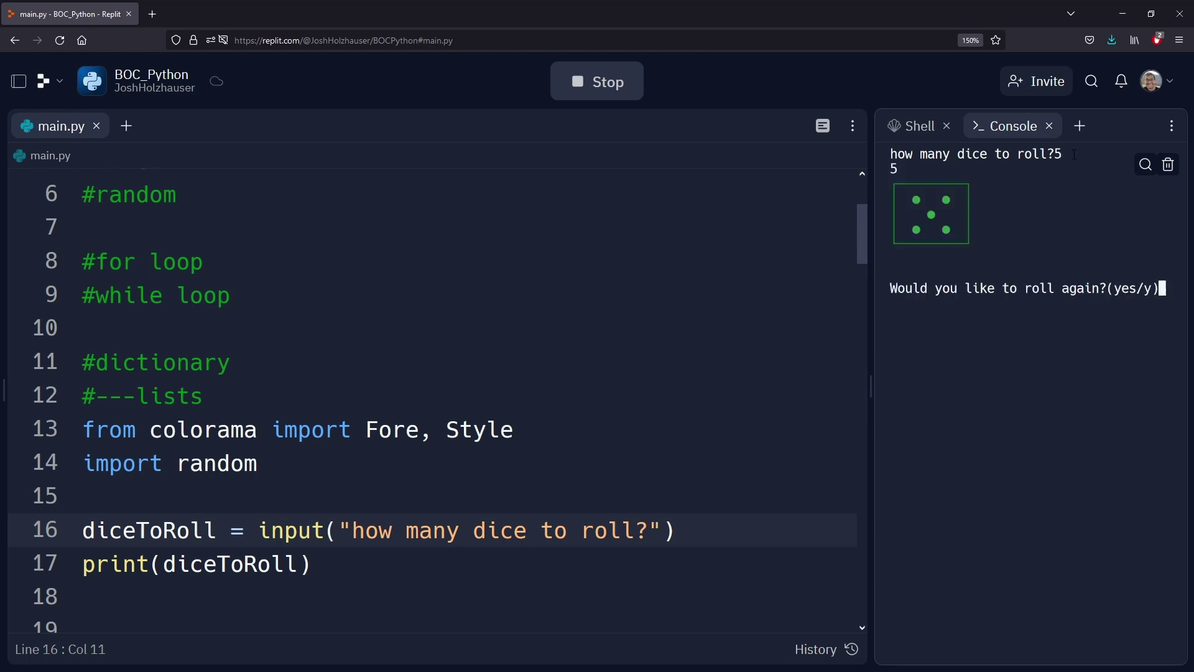
# Step: Highlight the echoed 5, the prompt text and the input call on line 16
pyautogui.moveTo(903, 169)
pyautogui.mouseDown()
pyautogui.moveTo(888, 169)
pyautogui.moveTo(955, 231)
pyautogui.mouseUp()
pyautogui.click(956, 224)
pyautogui.moveTo(914, 154); pyautogui.dragTo(1057, 153)
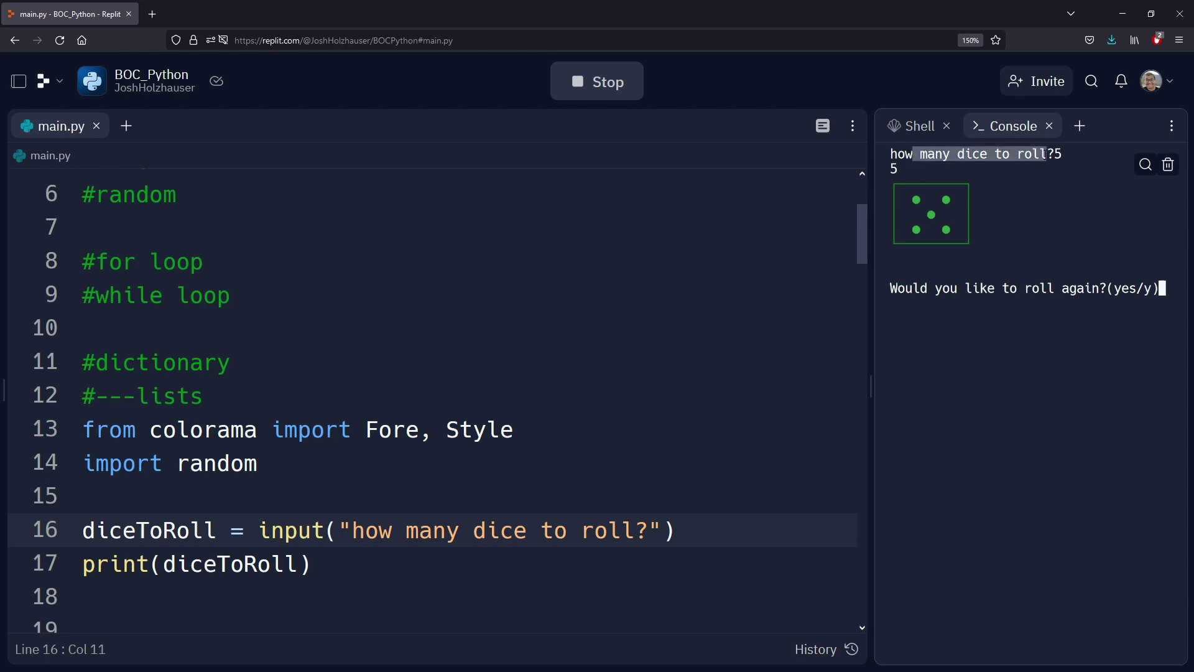
pyautogui.moveTo(914, 170); pyautogui.dragTo(887, 172)
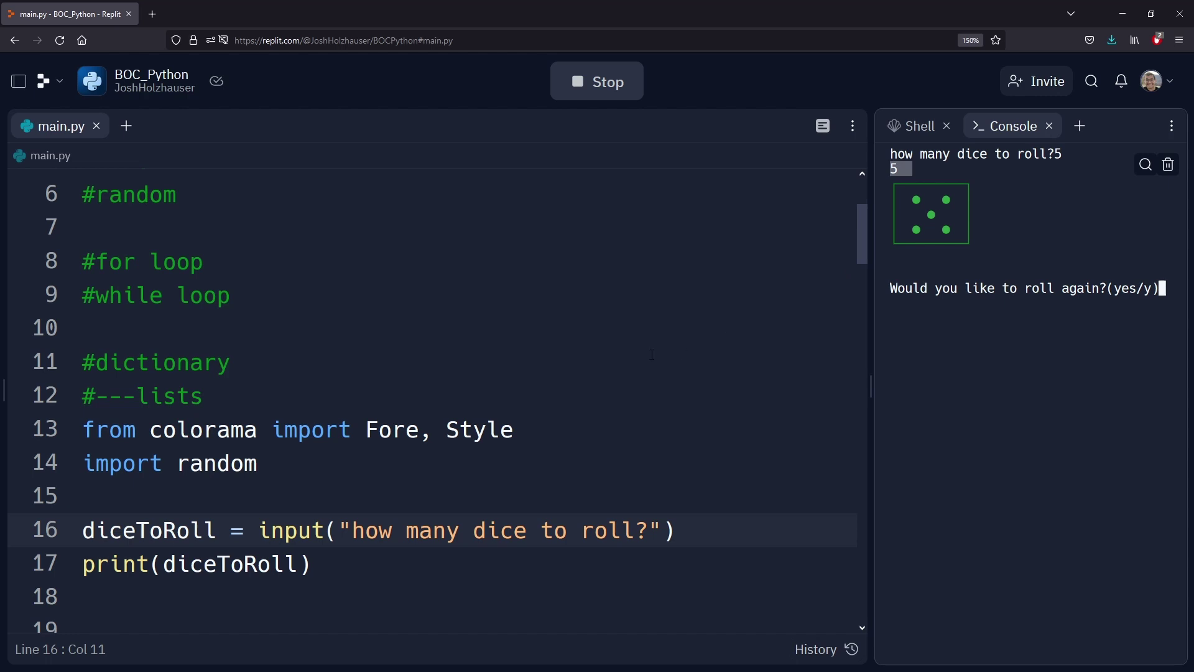
pyautogui.click(270, 529)
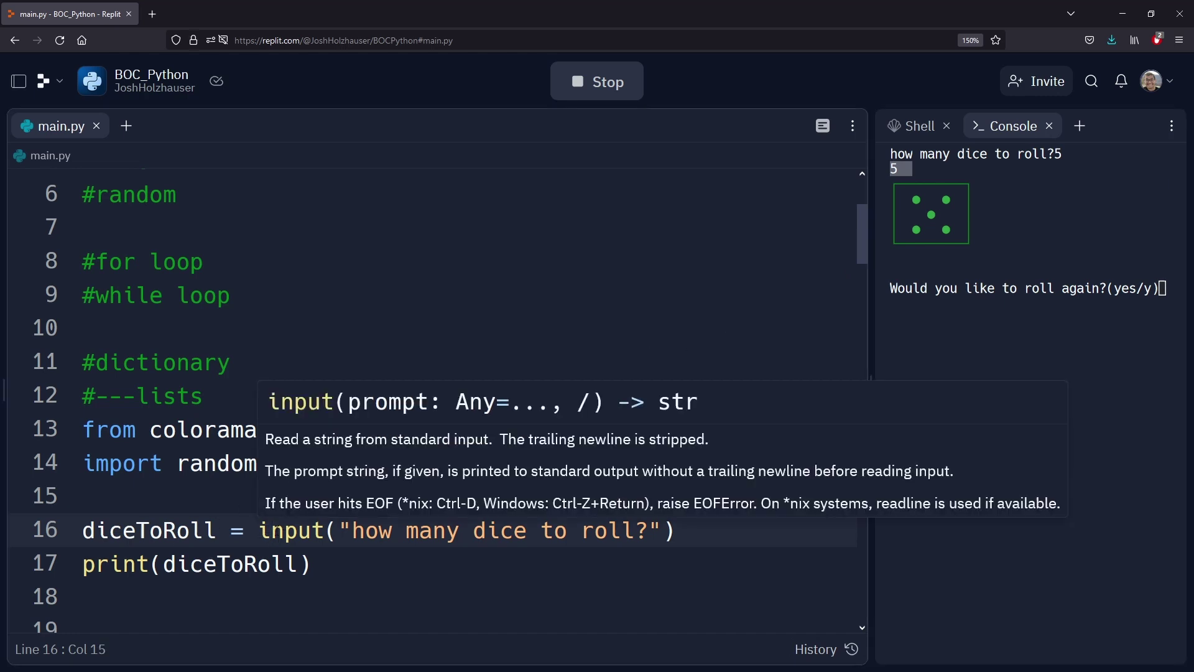
pyautogui.scroll(-2, 432, 277)
pyautogui.scroll(-5, 431, 277)
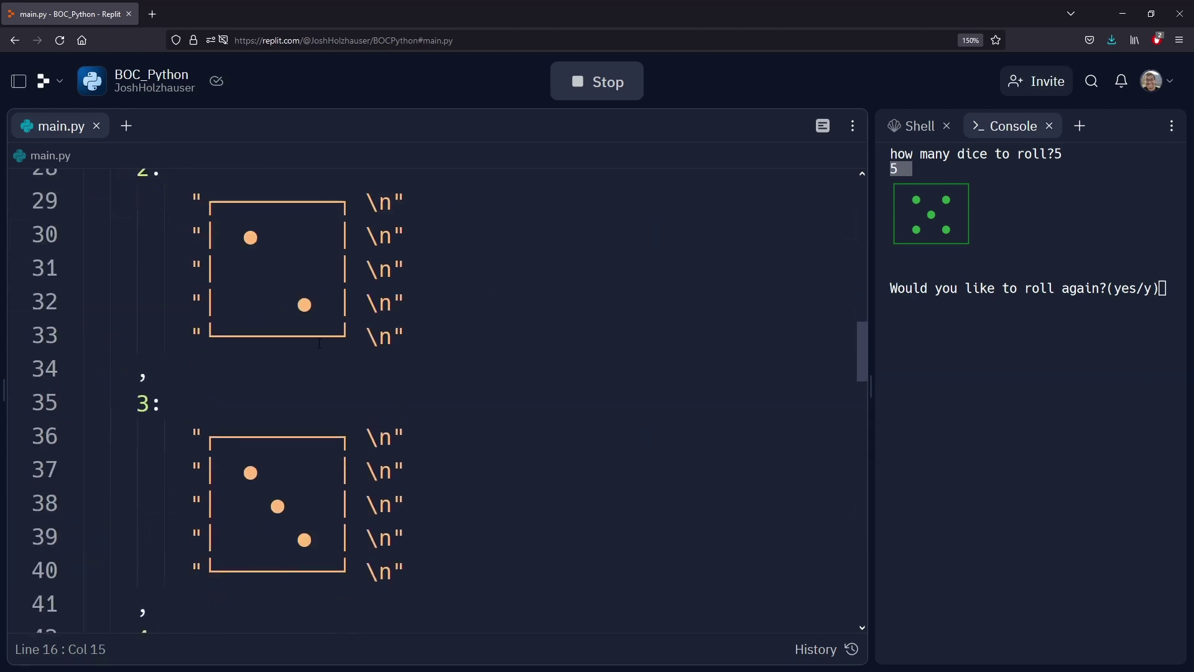
pyautogui.scroll(-3, 431, 277)
pyautogui.scroll(-3, 431, 276)
pyautogui.scroll(-3, 430, 280)
pyautogui.scroll(-1, 421, 288)
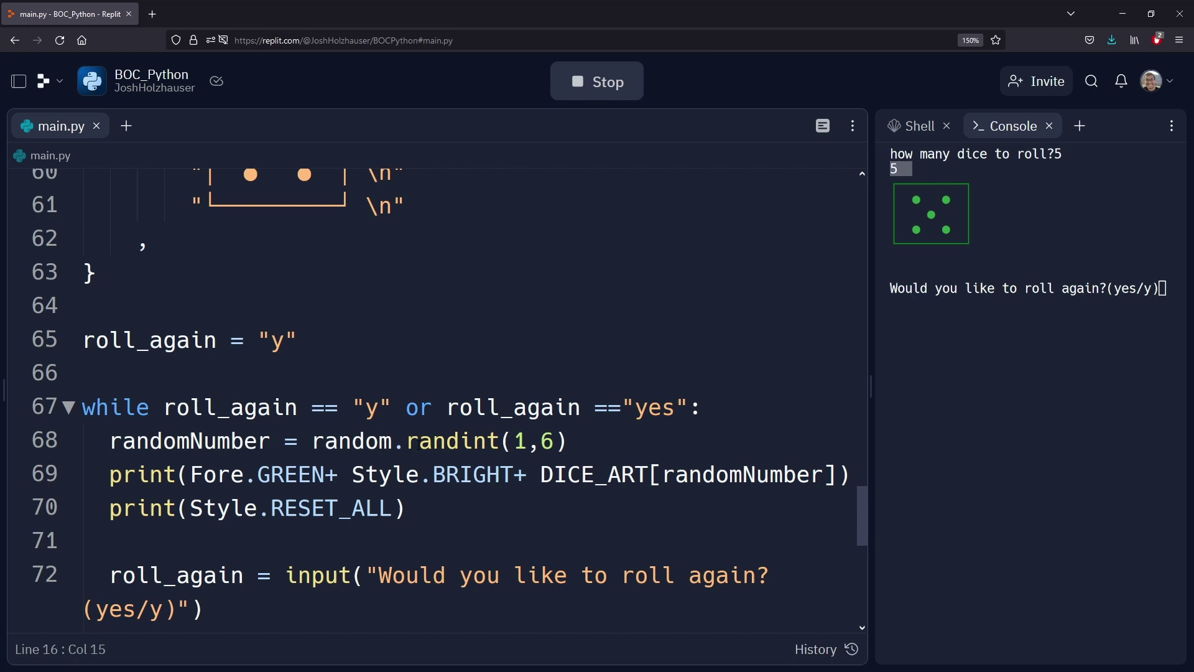
# Step: Add 'for x in range(diceToRoll):' as new line 68 under the while line
pyautogui.click(712, 409)
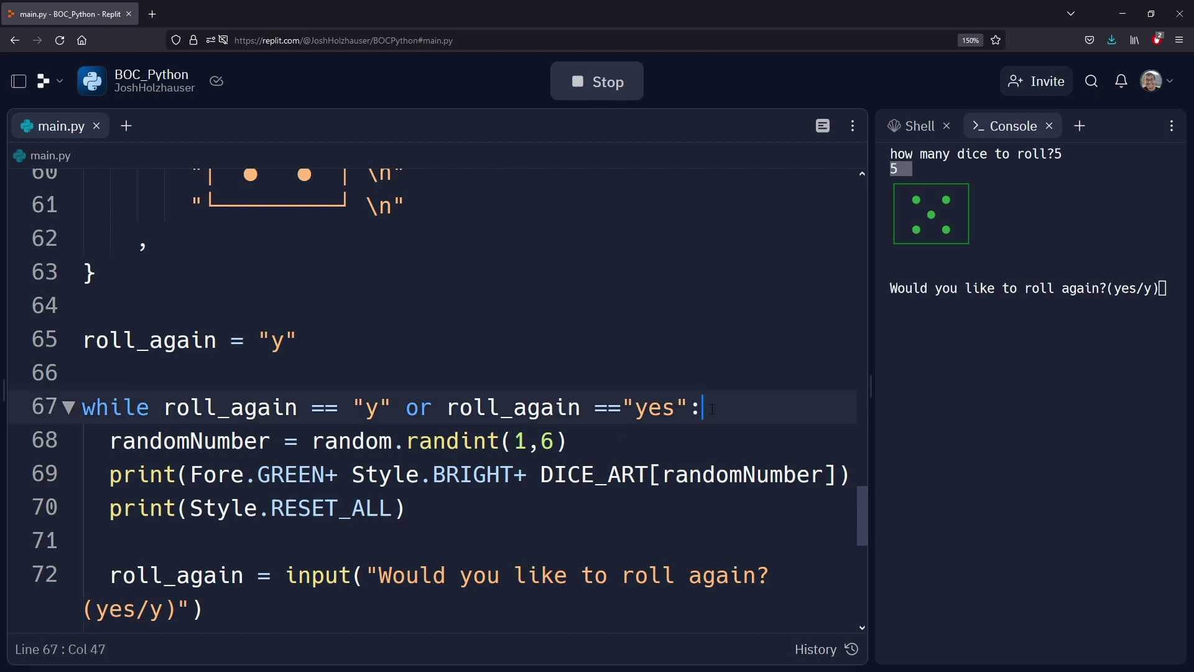
pyautogui.press('Return')
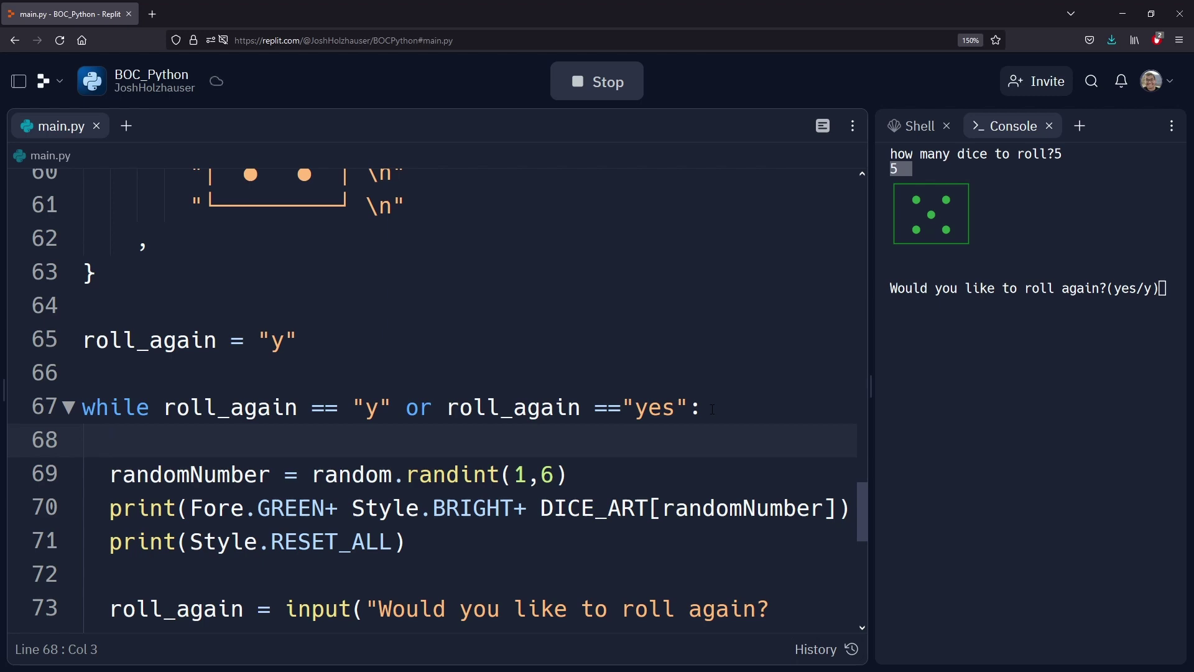
pyautogui.write('for')
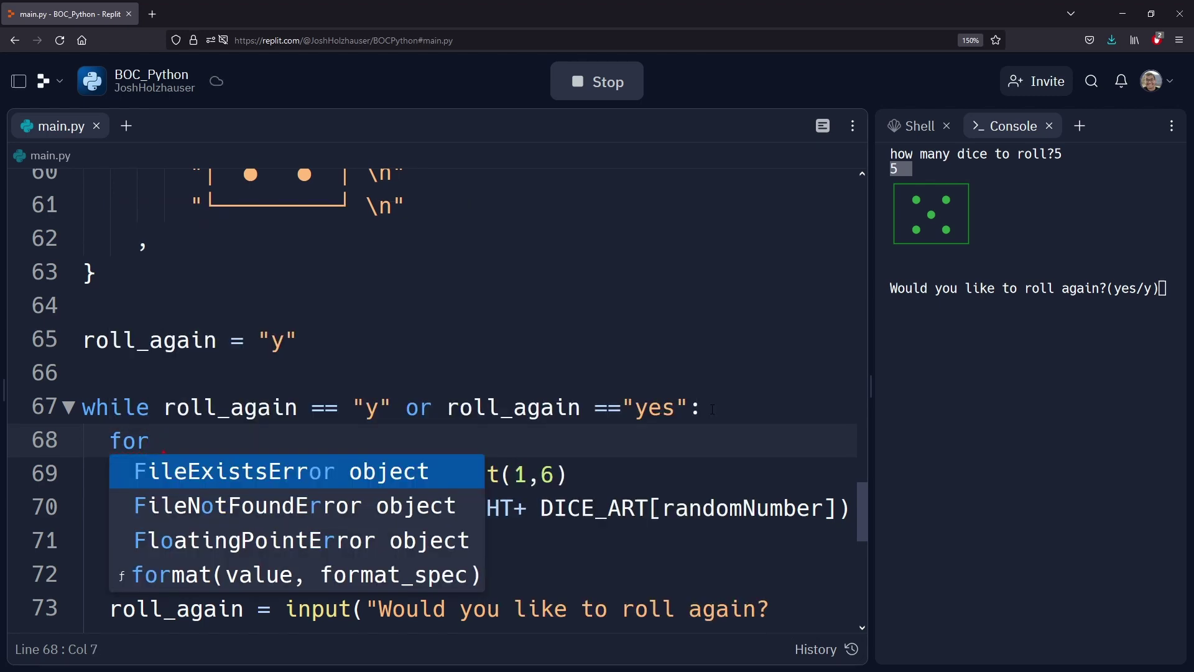
pyautogui.write(' x')
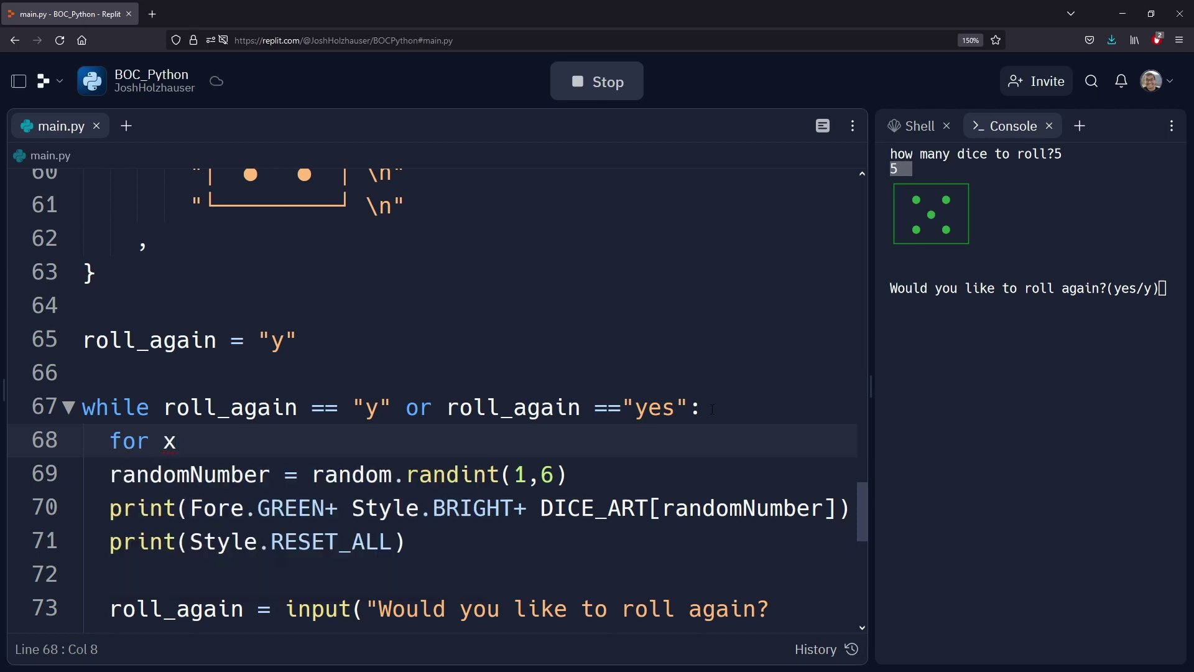
pyautogui.write('AN')
pyautogui.write('YNUMBER')
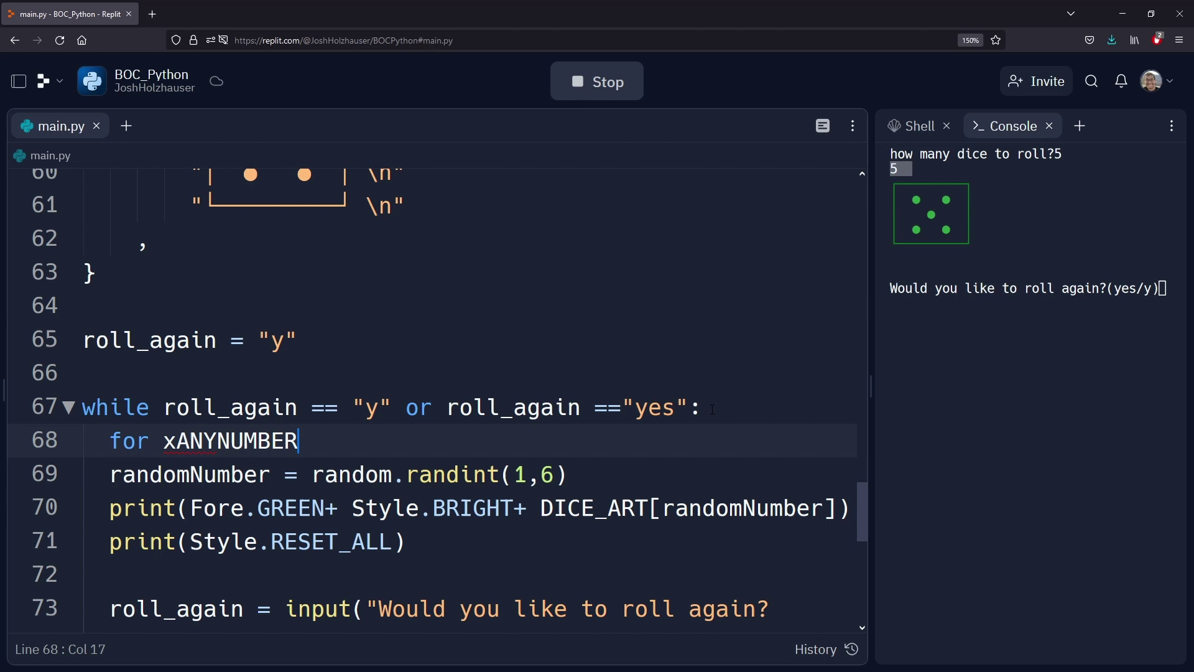
pyautogui.hotkey('ctrl', 'shift', 'Left')
pyautogui.write('x')
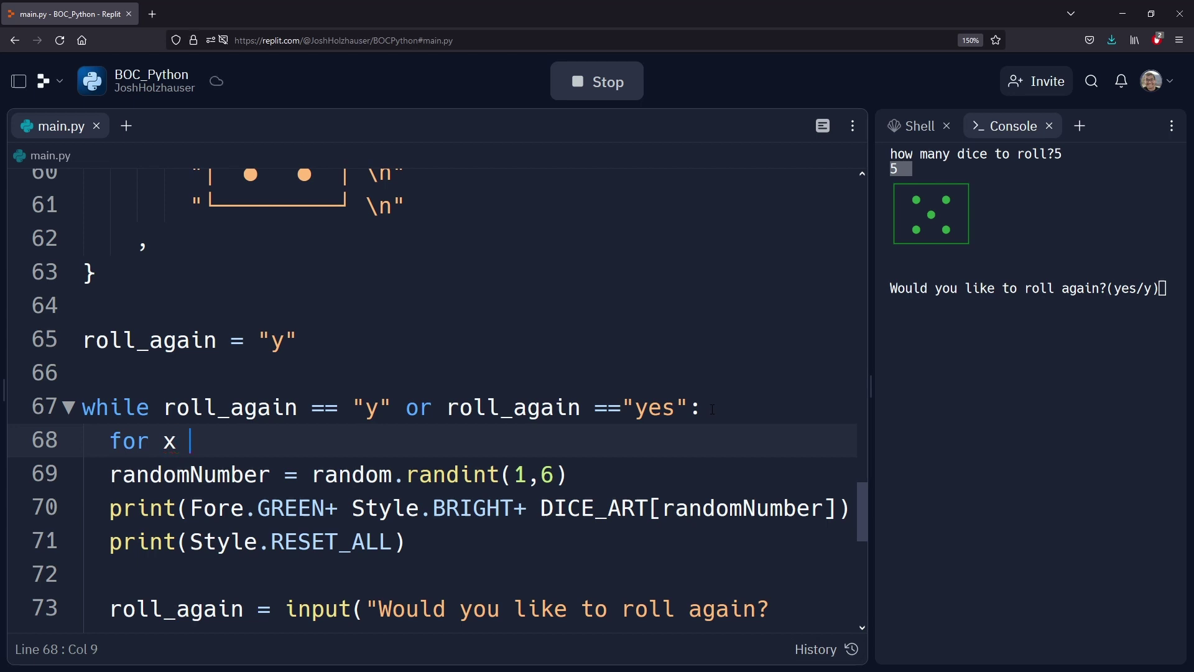
pyautogui.write(' in')
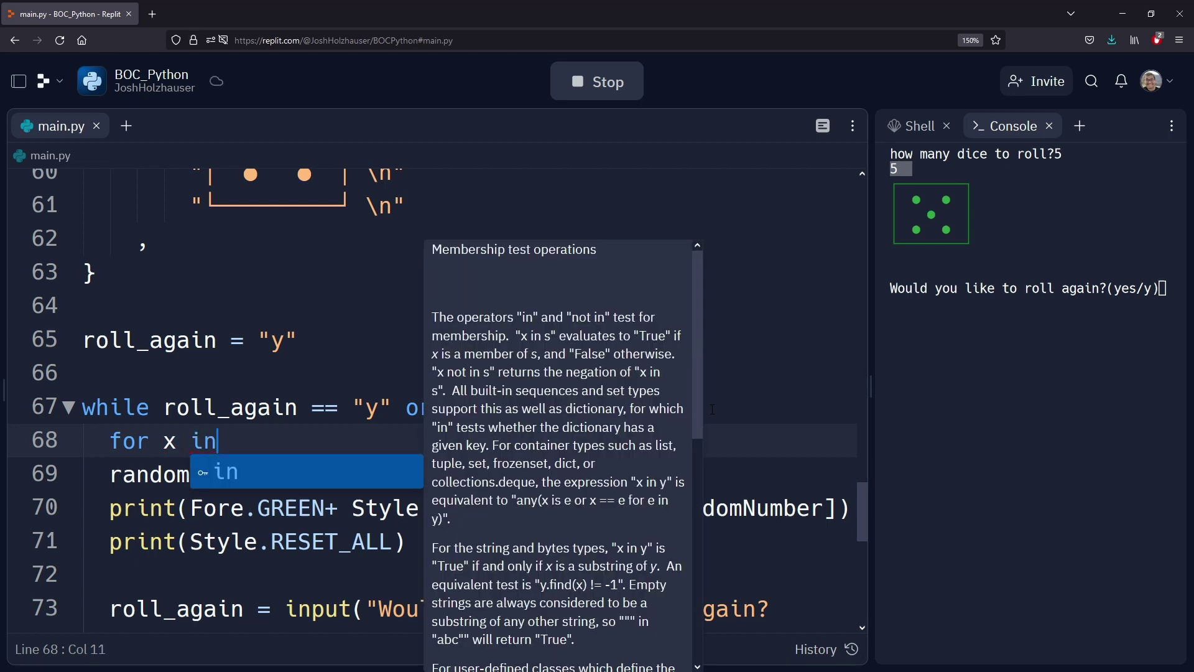
pyautogui.press('Left')
pyautogui.press('Left')
pyautogui.press('Left')
pyautogui.press('Left')
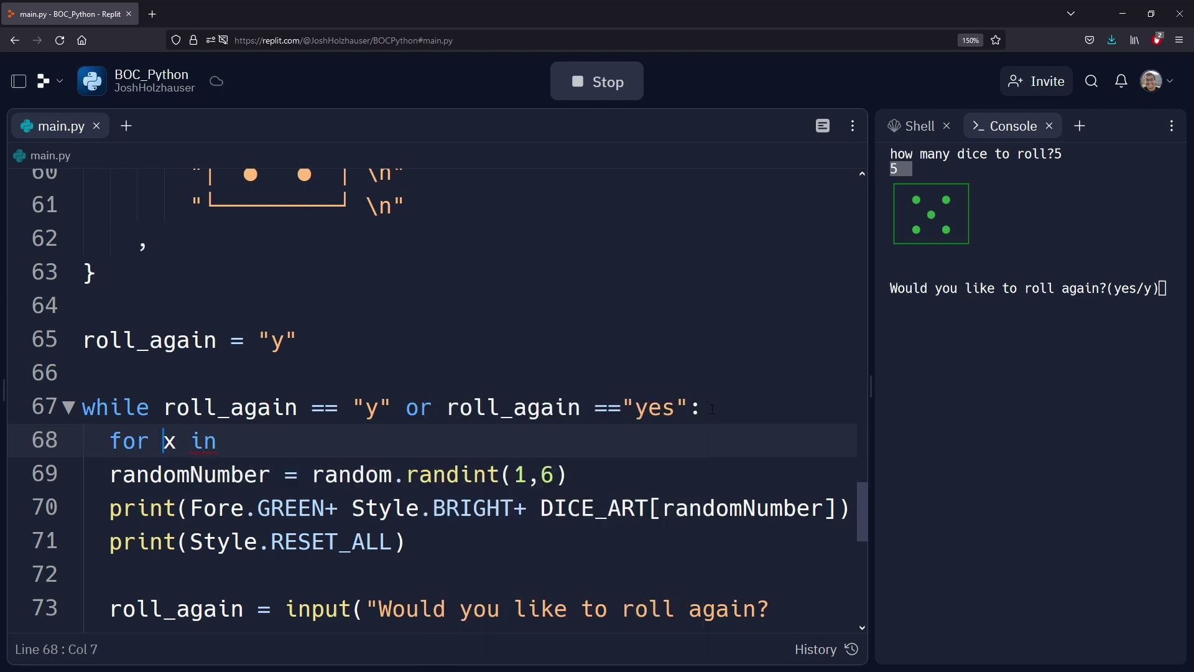
pyautogui.press('Right')
pyautogui.press('Right')
pyautogui.press('Right')
pyautogui.press('Right')
pyautogui.write('range')
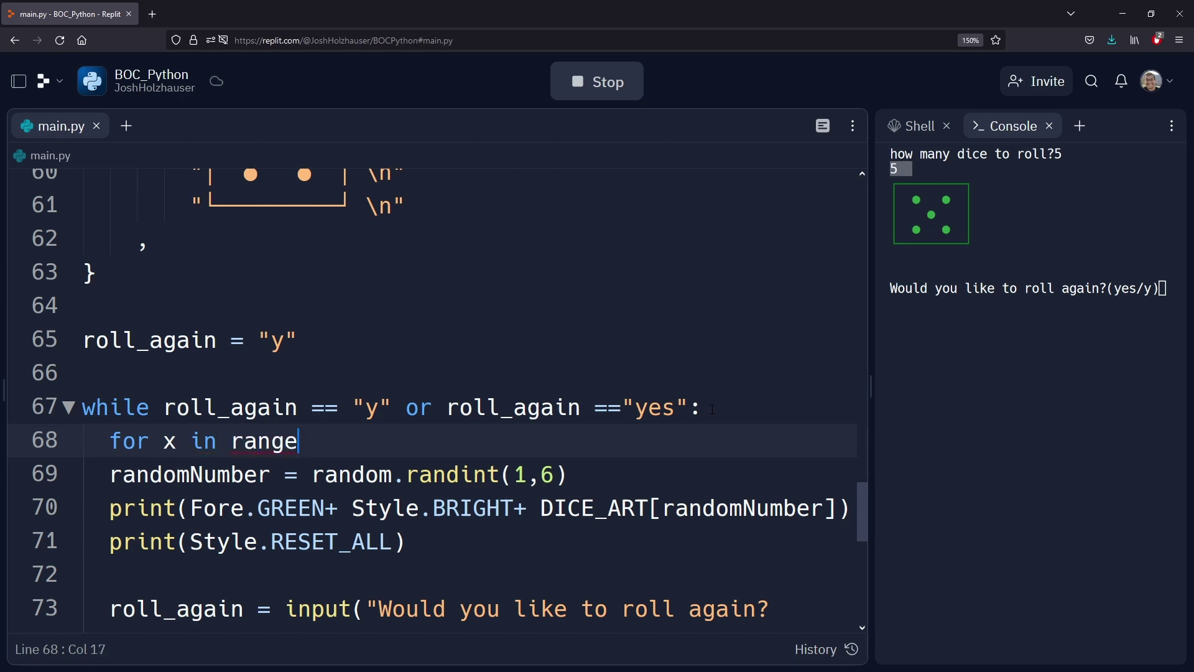
pyautogui.write('()')
pyautogui.press('Left')
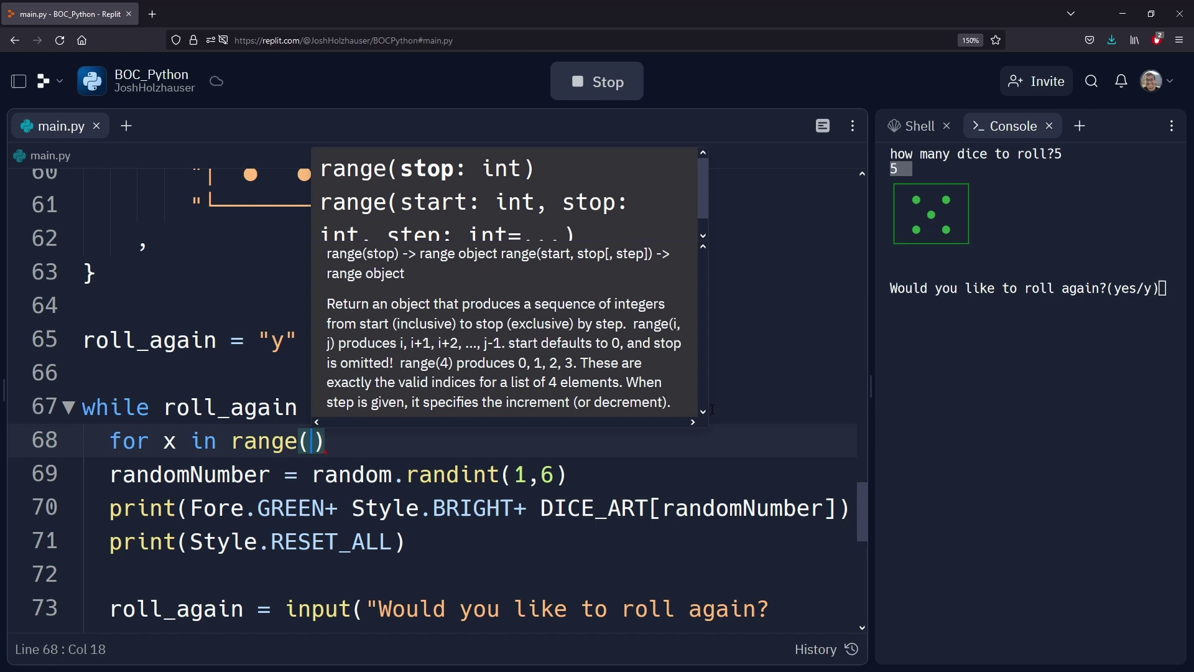
pyautogui.write('di')
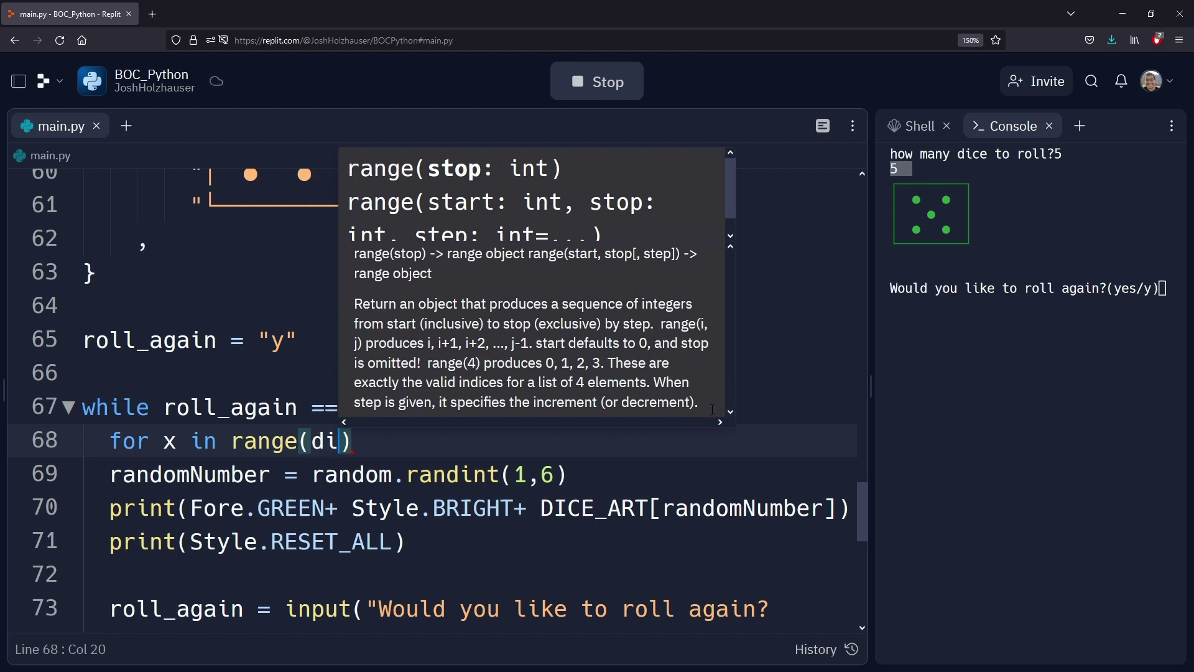
pyautogui.write('ceTo')
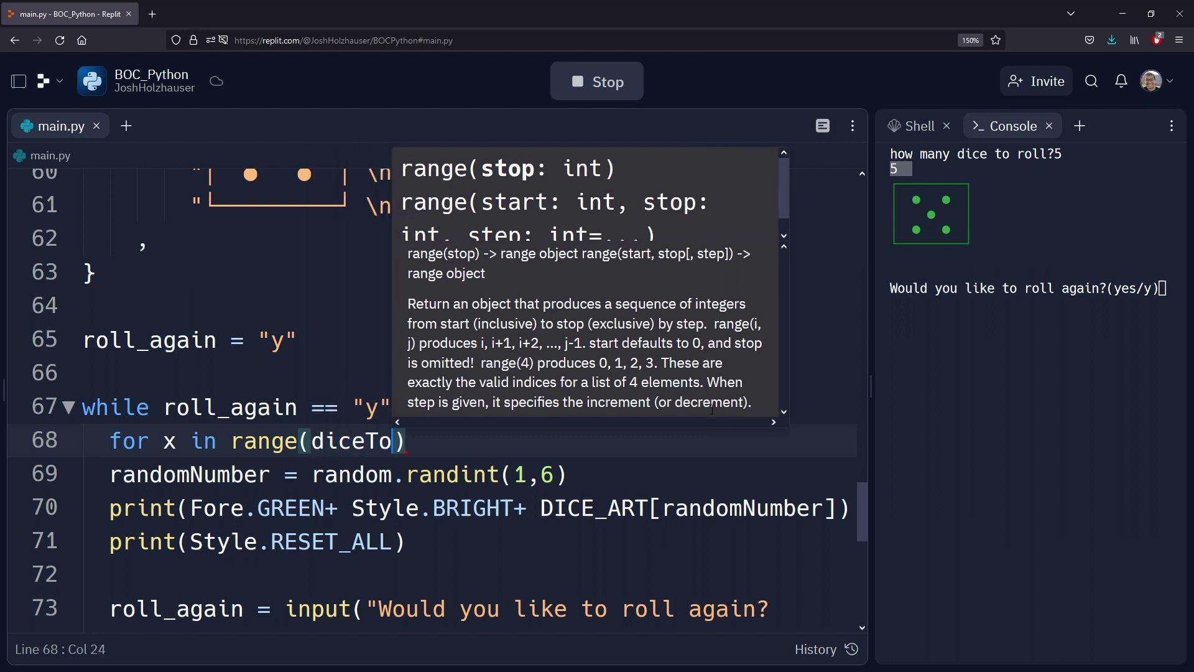
pyautogui.write('Roll')
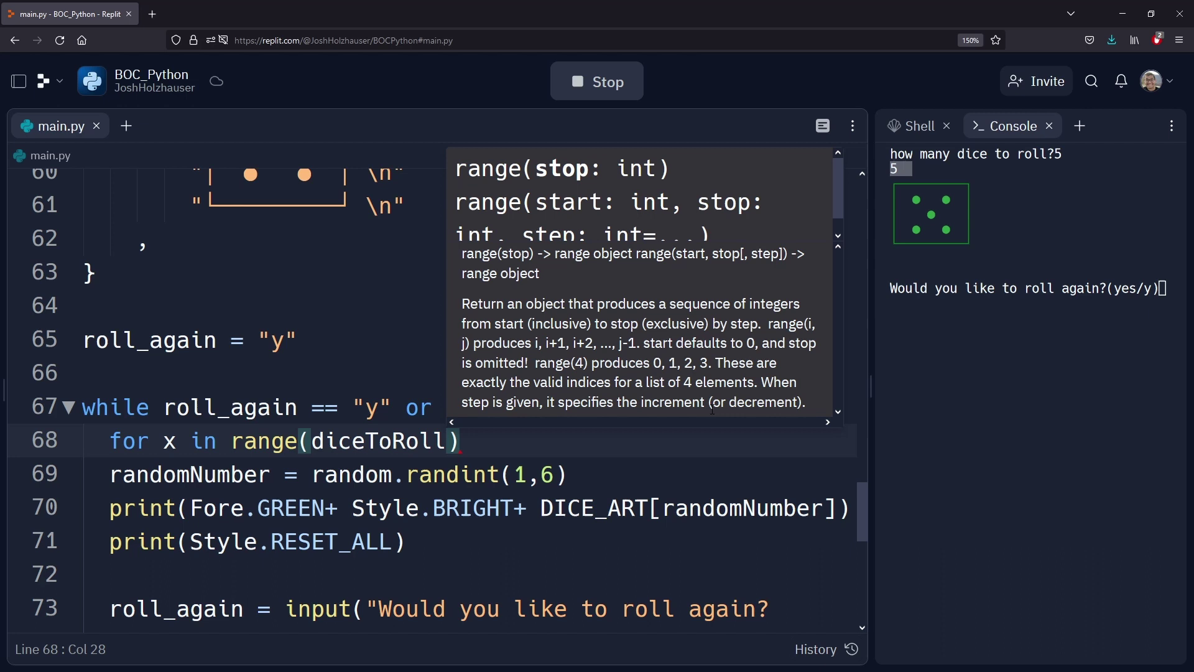
pyautogui.write('):')
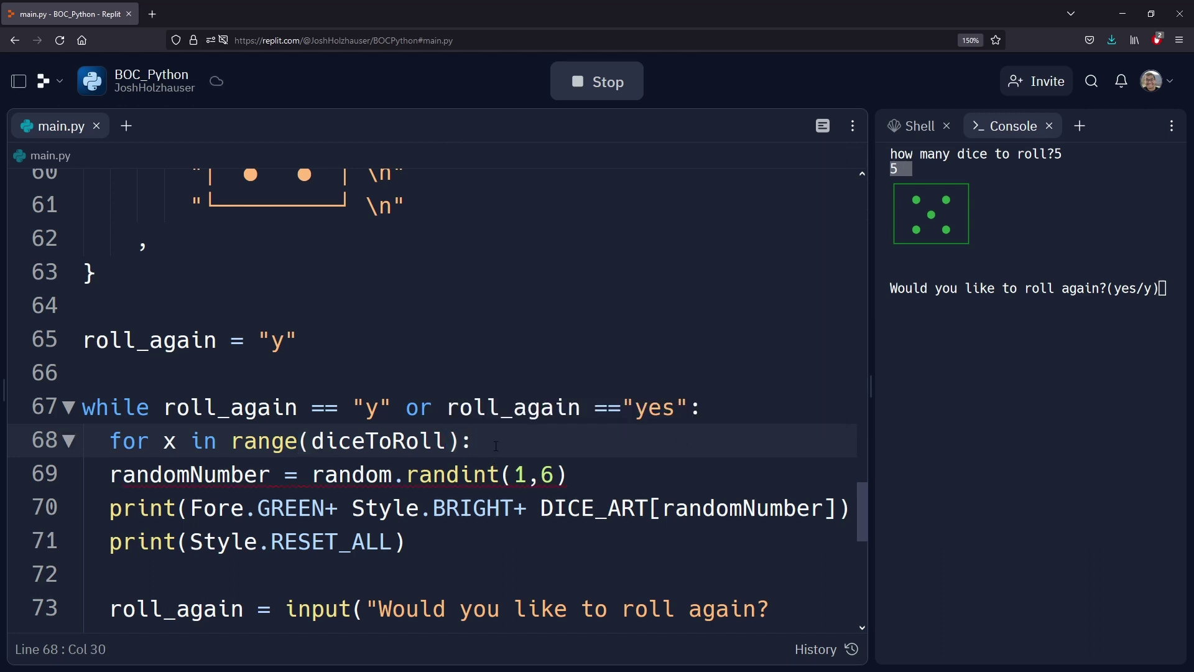
# Step: Dismiss the code popup and indent the randomNumber line under the for loop
pyautogui.click(323, 408)
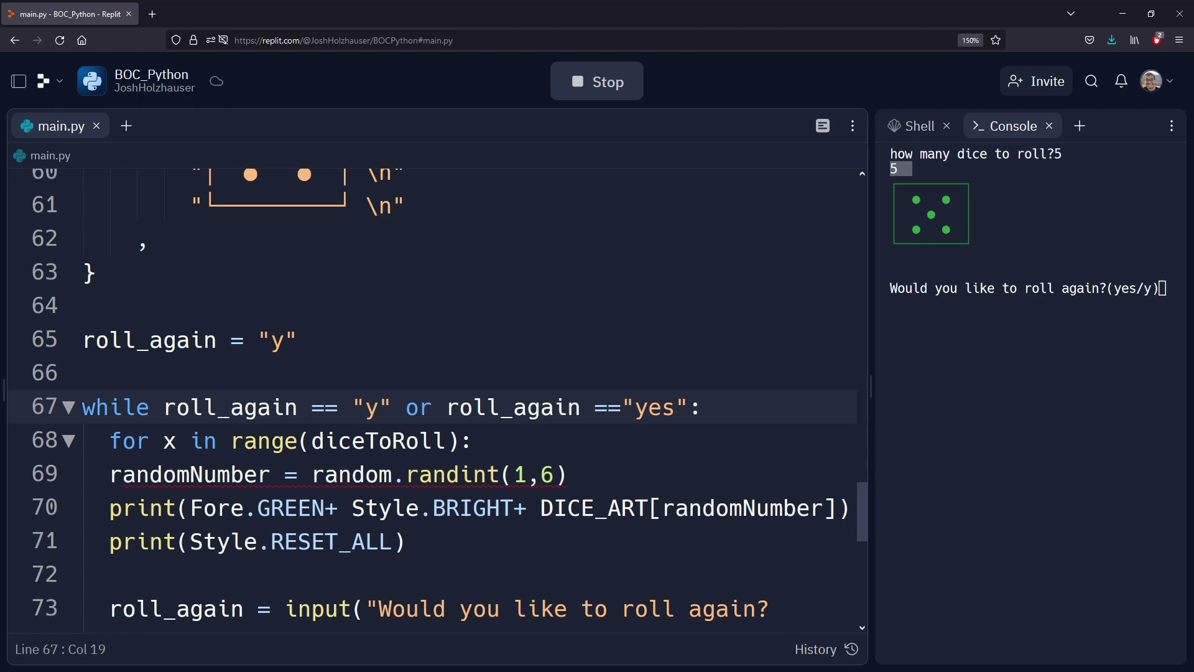
pyautogui.moveTo(189, 475)
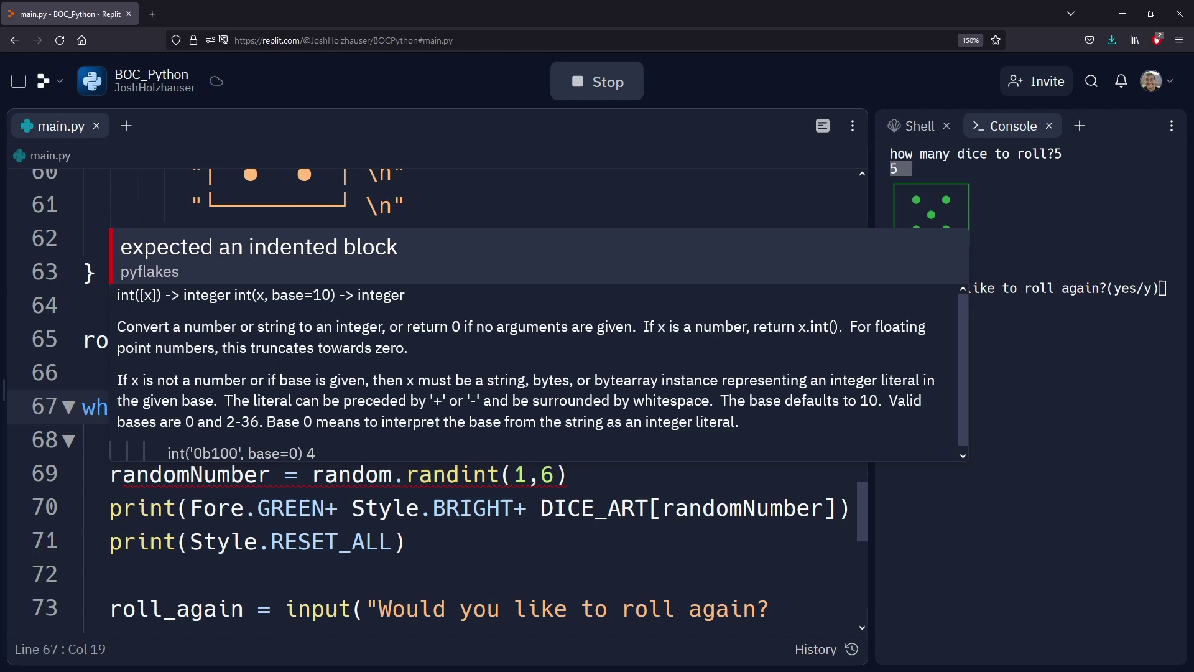
pyautogui.click(231, 508)
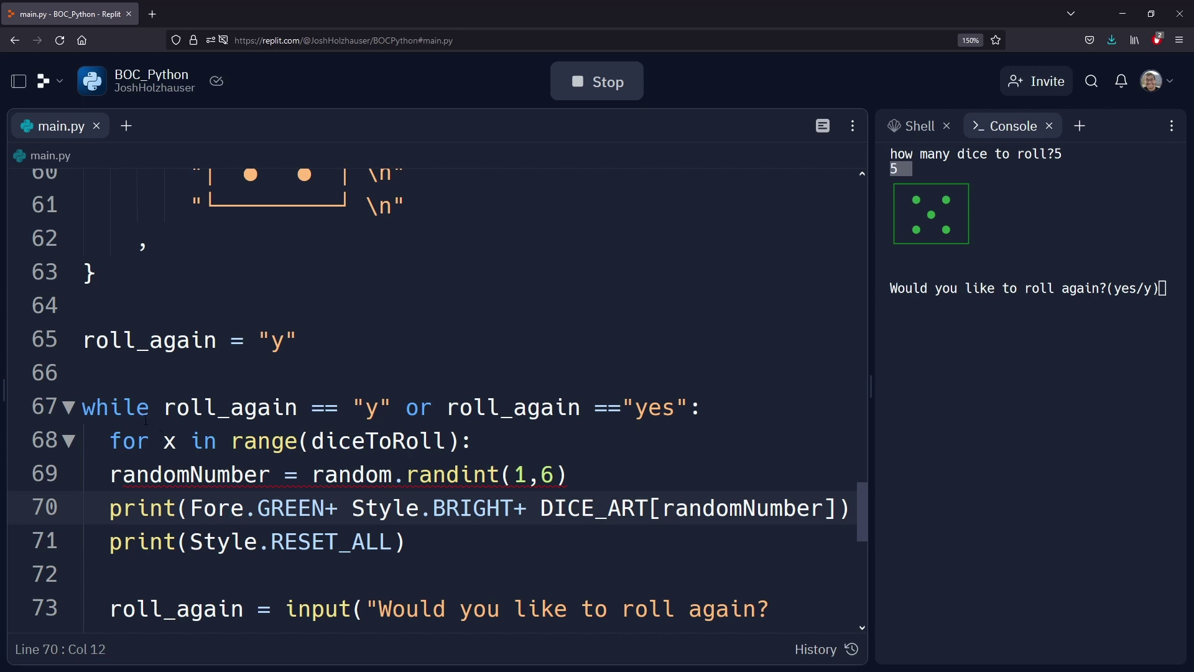
pyautogui.moveTo(121, 440); pyautogui.dragTo(285, 441)
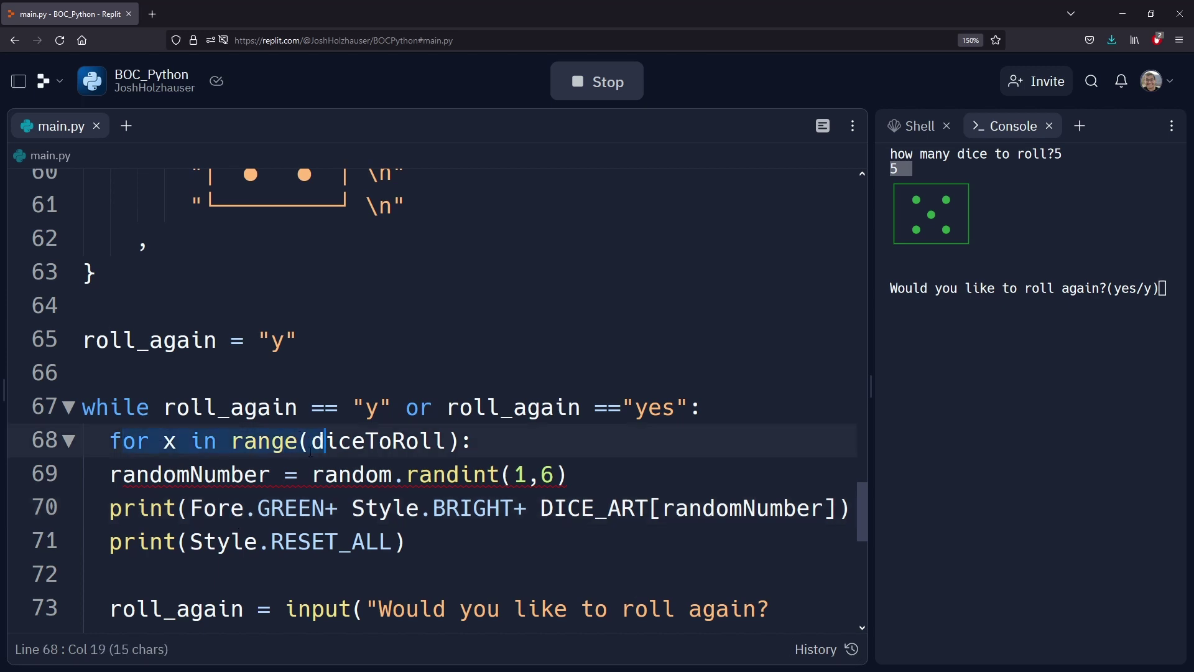
pyautogui.click(298, 474)
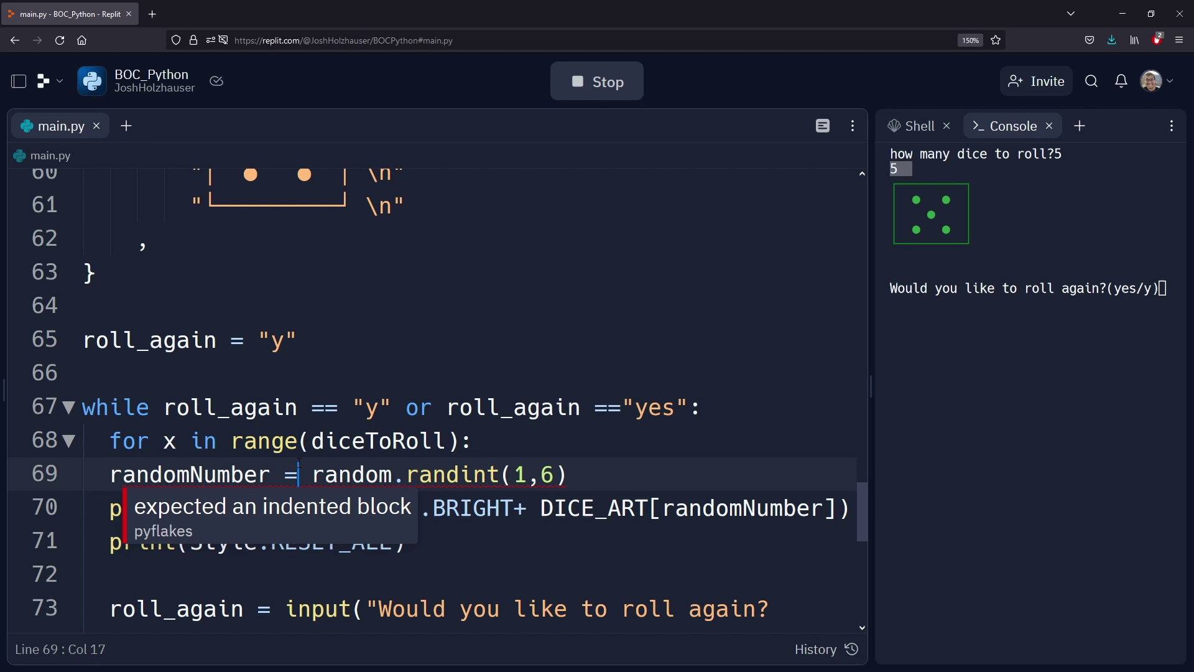
pyautogui.press('Home')
pyautogui.press('Tab')
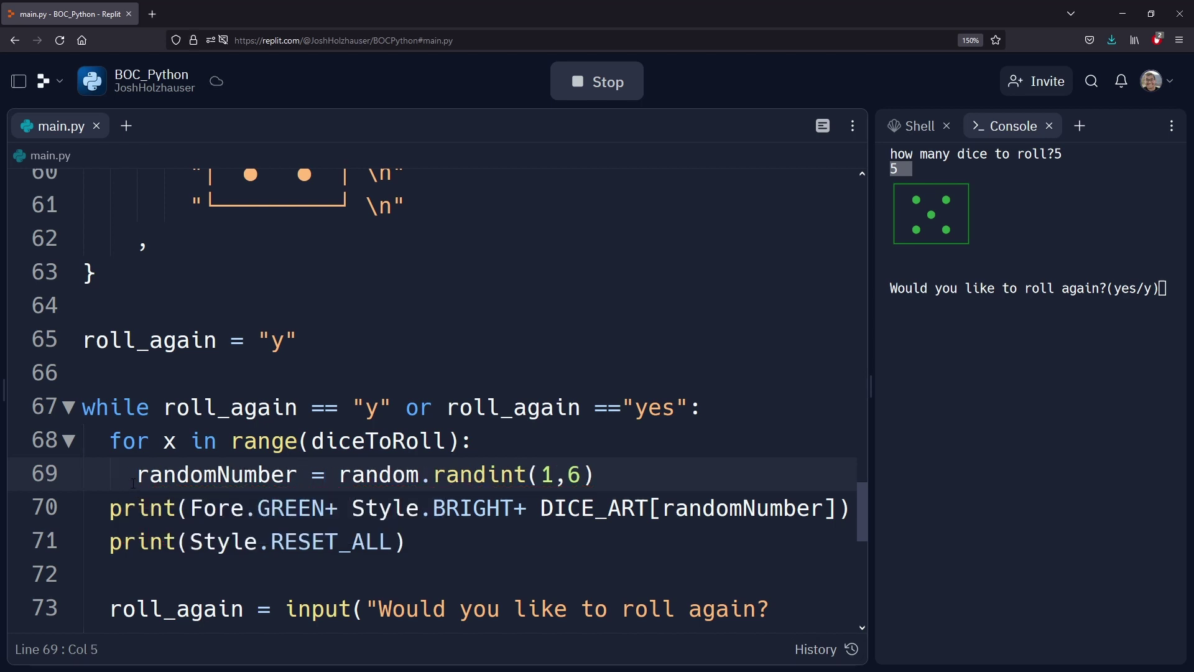
# Step: Indent the green dice print line into the for loop
pyautogui.moveTo(137, 474); pyautogui.dragTo(604, 463)
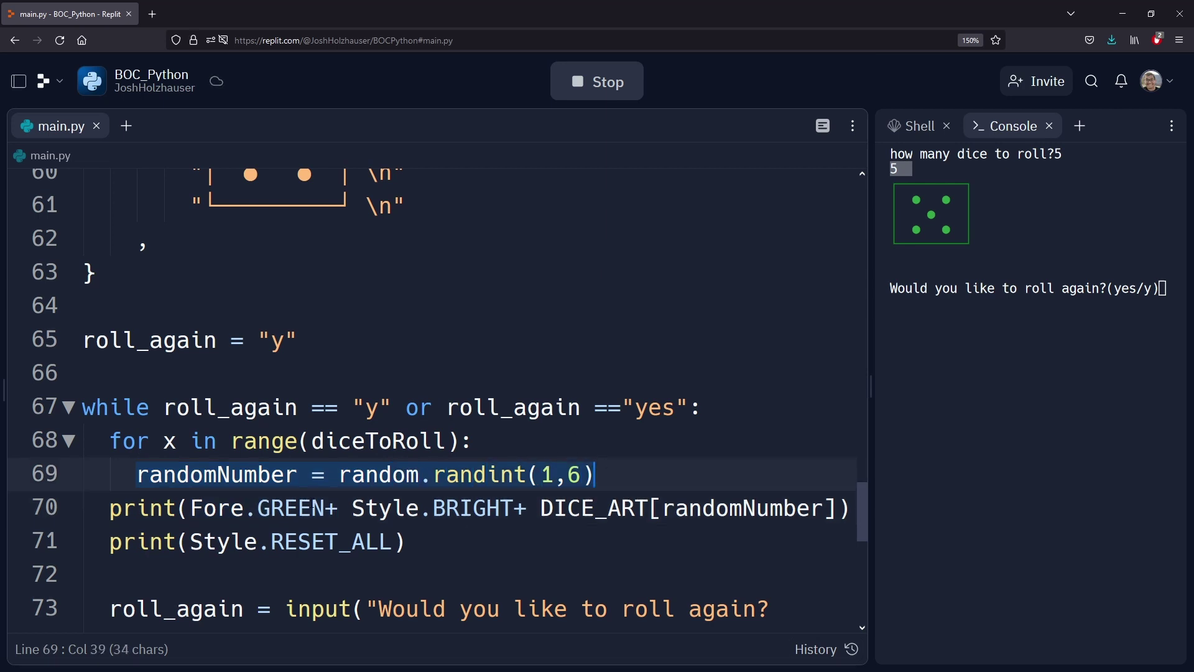
pyautogui.tripleClick(254, 477)
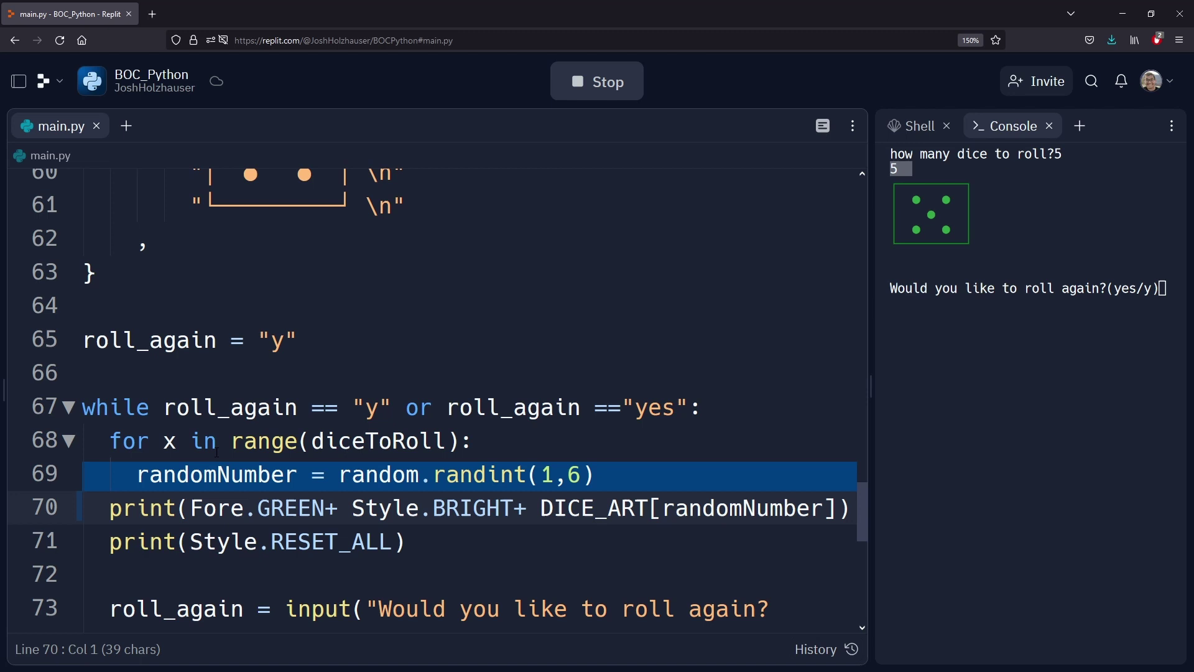
pyautogui.click(203, 508)
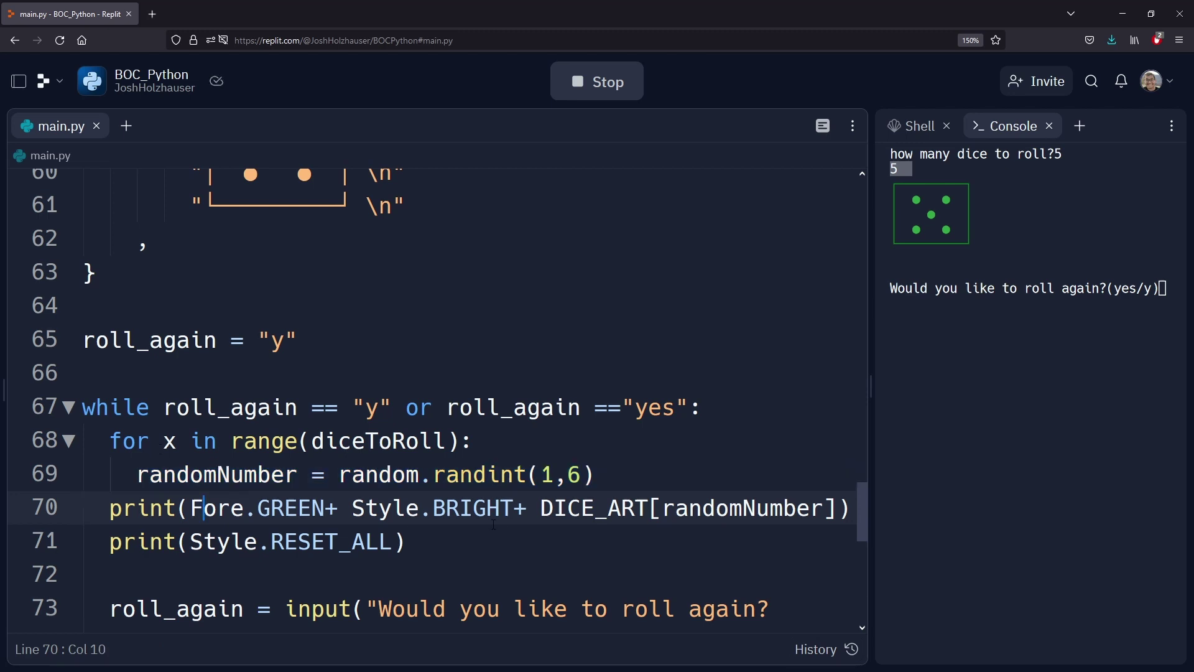
pyautogui.press('Home')
pyautogui.press('Tab')
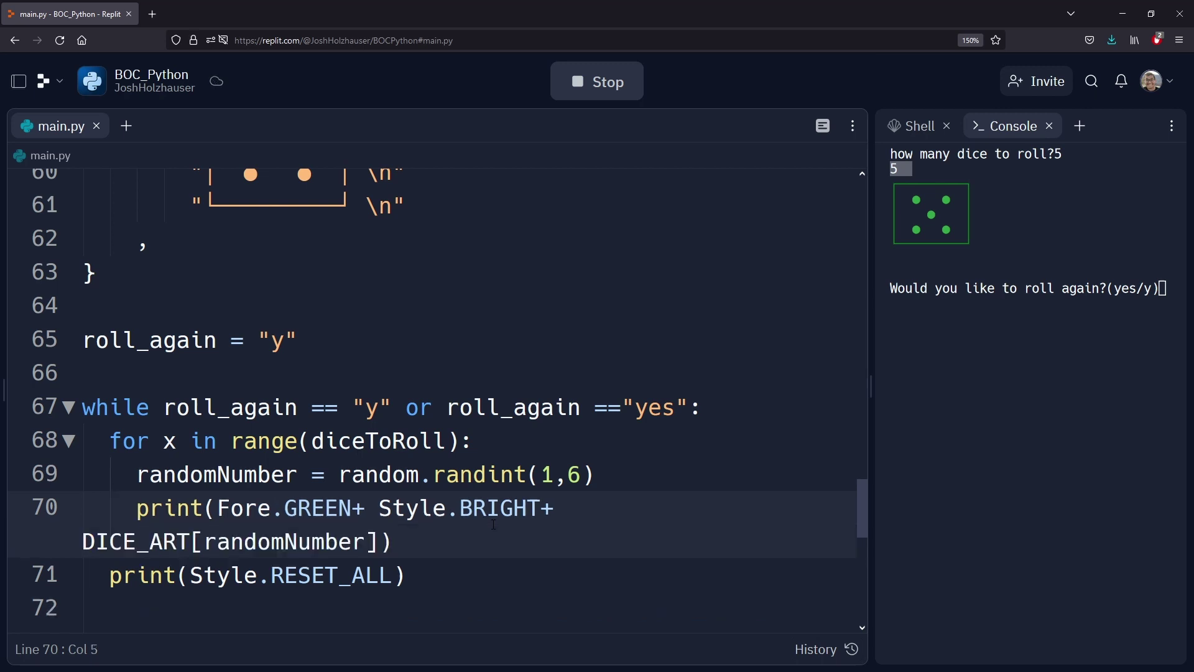
# Step: Highlight x, diceToRoll and the loop body, then widen the editor so line 70 unwraps
pyautogui.click(285, 475)
pyautogui.moveTo(98, 440); pyautogui.dragTo(284, 440)
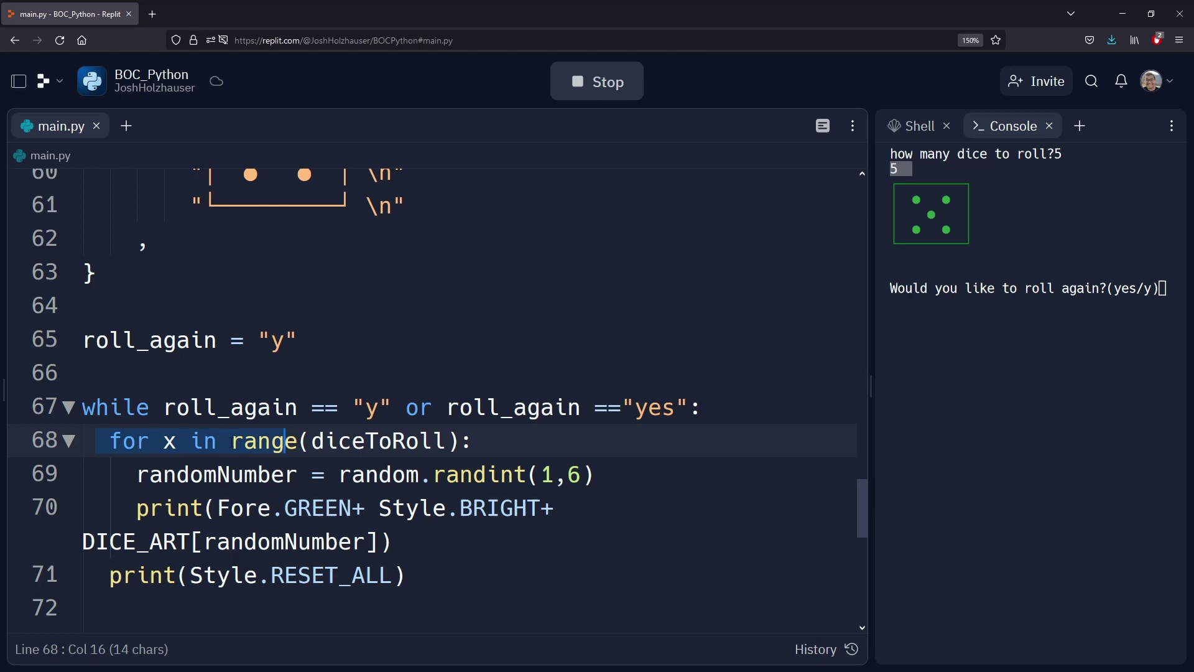
pyautogui.click(285, 441)
pyautogui.moveTo(162, 441); pyautogui.dragTo(177, 440)
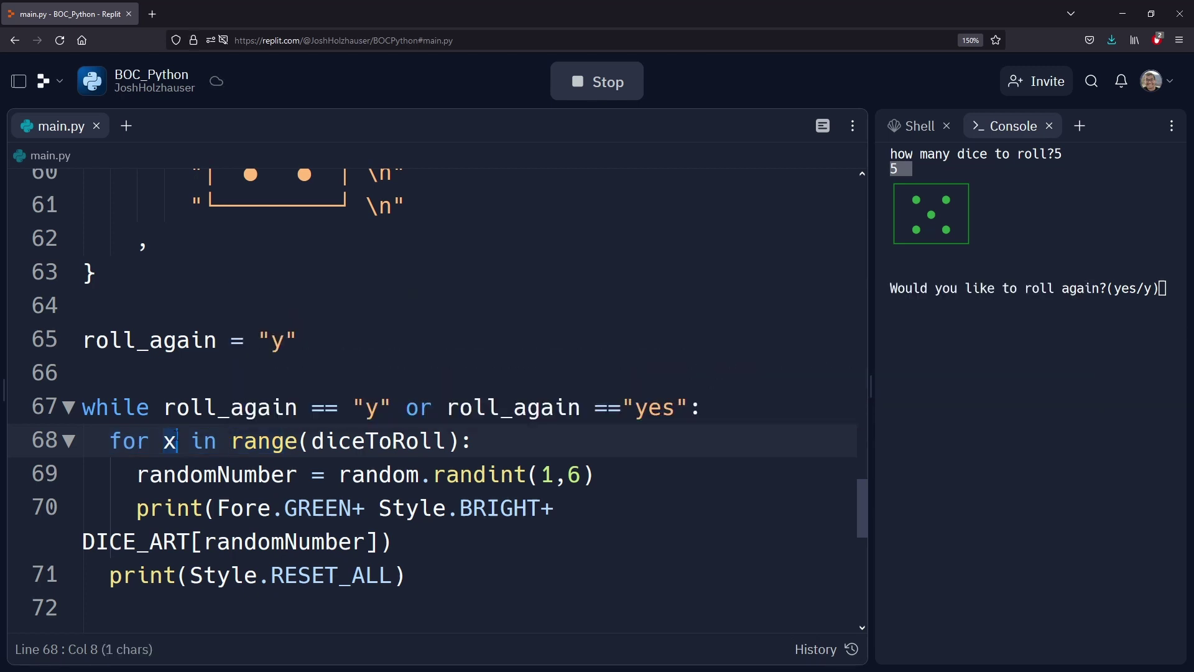
pyautogui.doubleClick(369, 440)
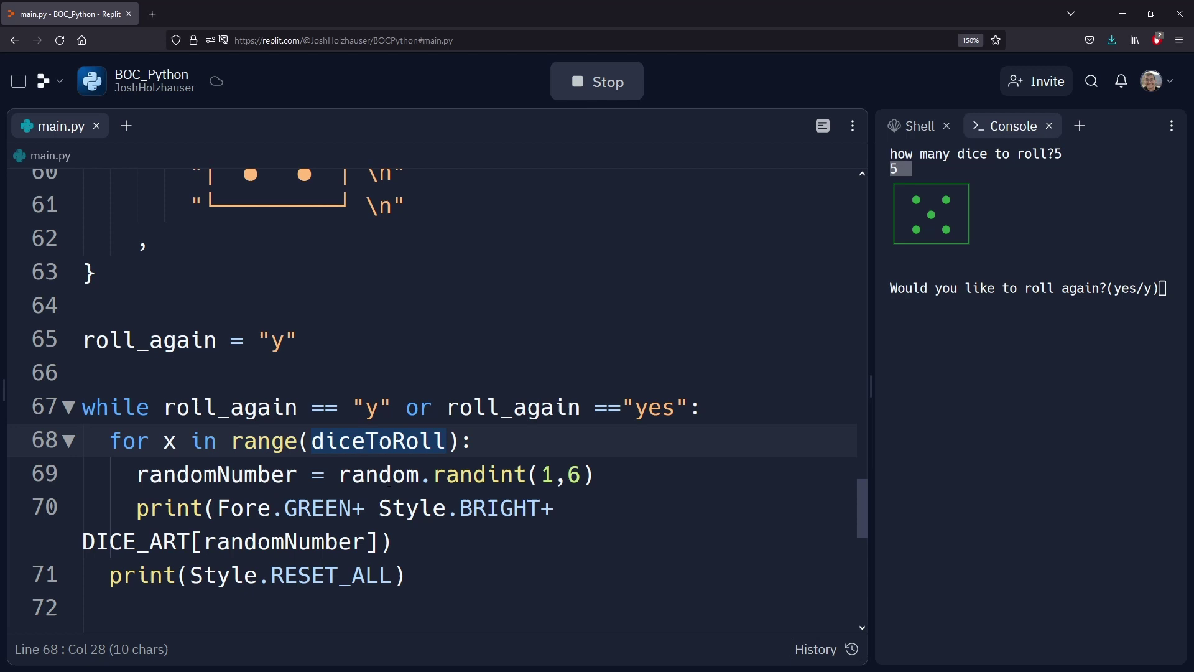
pyautogui.moveTo(136, 473)
pyautogui.mouseDown()
pyautogui.moveTo(298, 474)
pyautogui.moveTo(411, 507)
pyautogui.moveTo(393, 541)
pyautogui.mouseUp()
pyautogui.scroll(-2, 393, 541)
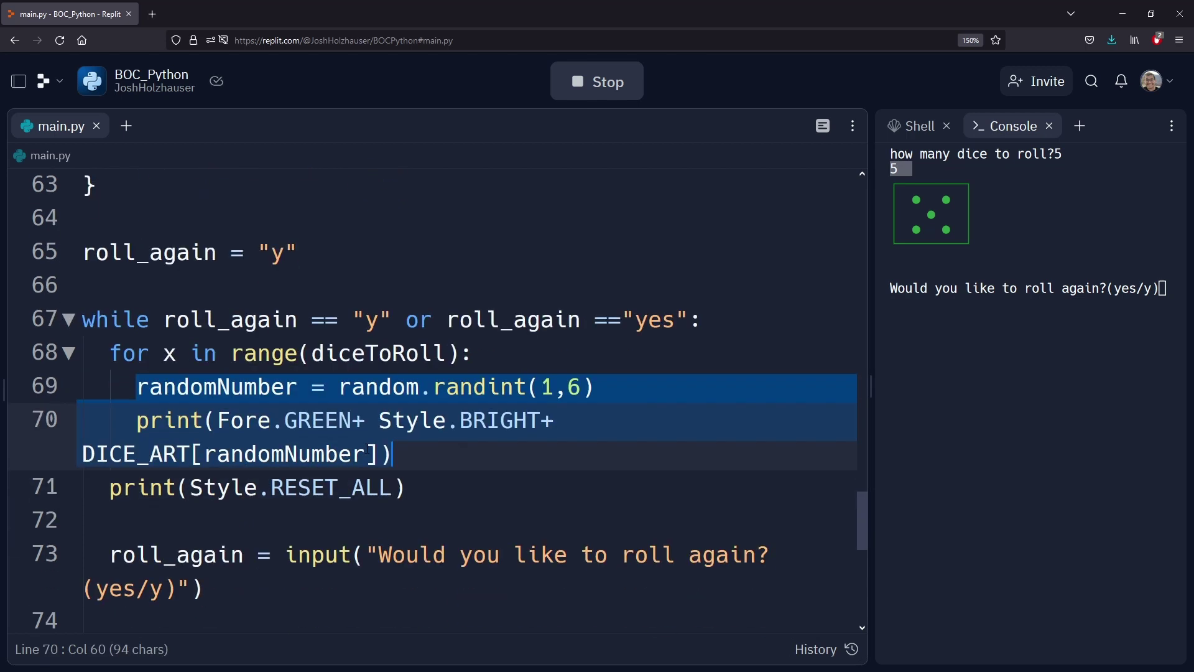
pyautogui.scroll(-2, 393, 541)
pyautogui.moveTo(864, 295); pyautogui.dragTo(973, 294)
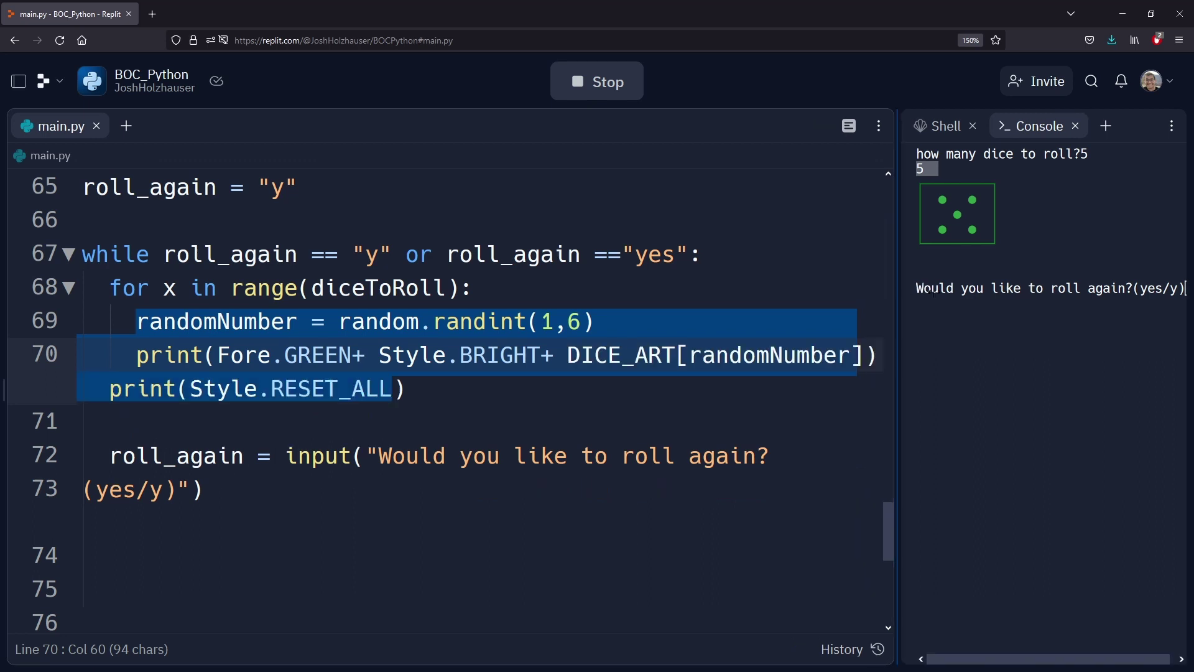
pyautogui.click(581, 321)
# Step: Replace diceToRoll with 3 in range() and rerun with Ctrl+Enter
pyautogui.doubleClick(354, 290)
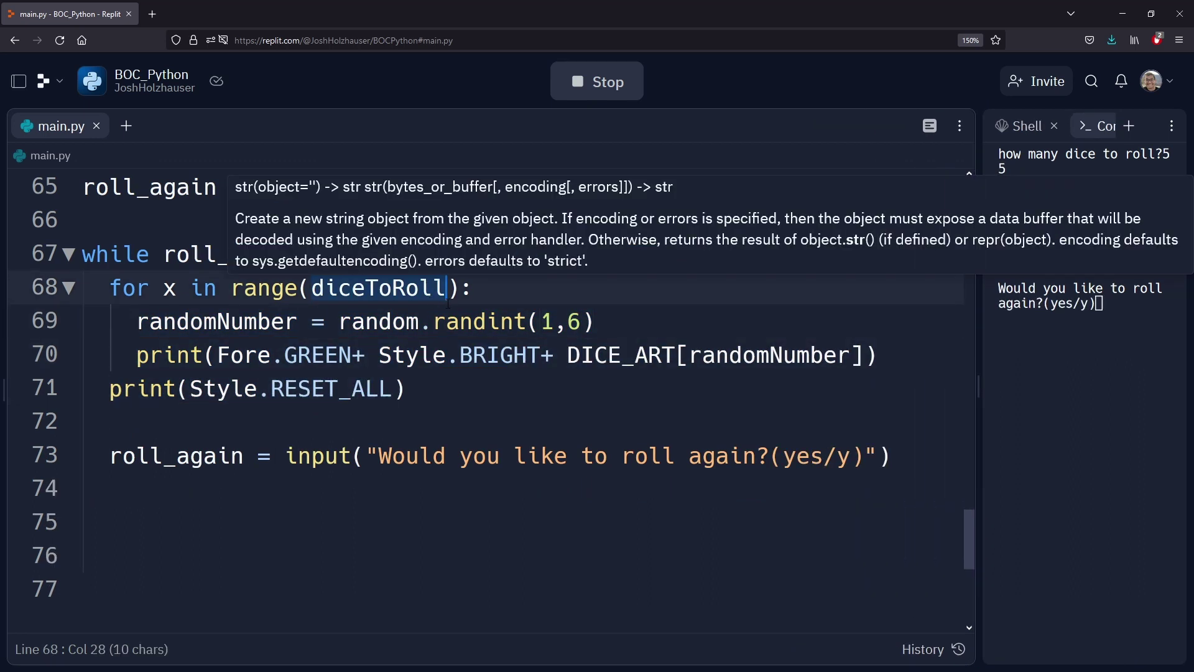
pyautogui.write('3')
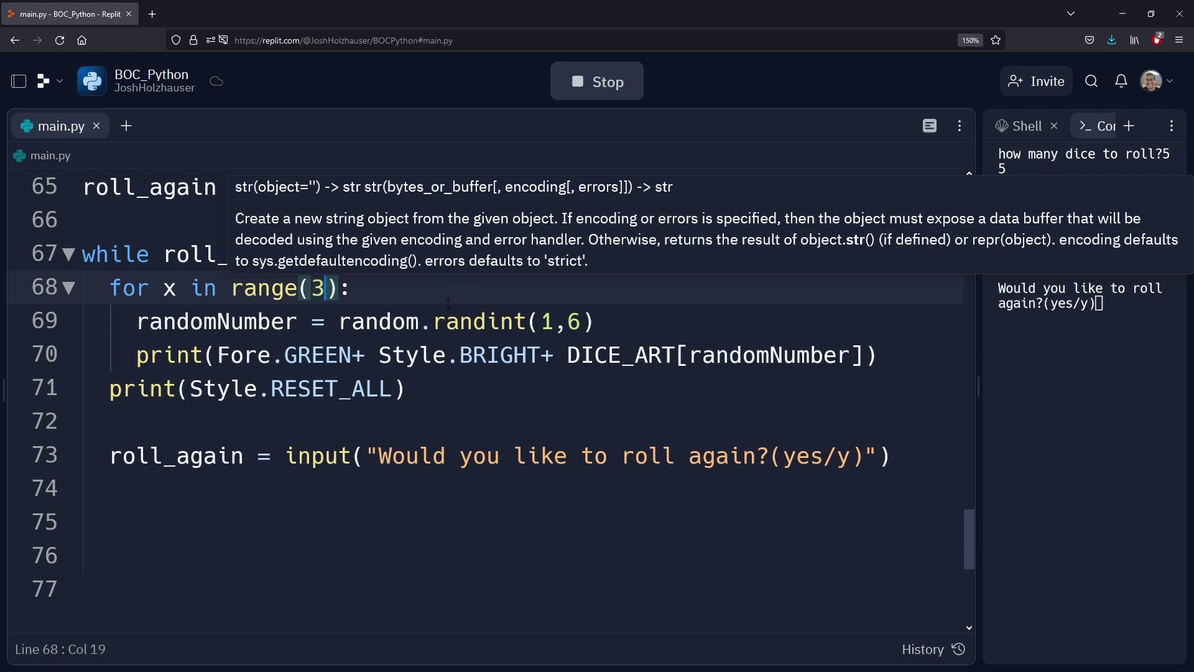
pyautogui.moveTo(311, 288); pyautogui.dragTo(339, 287)
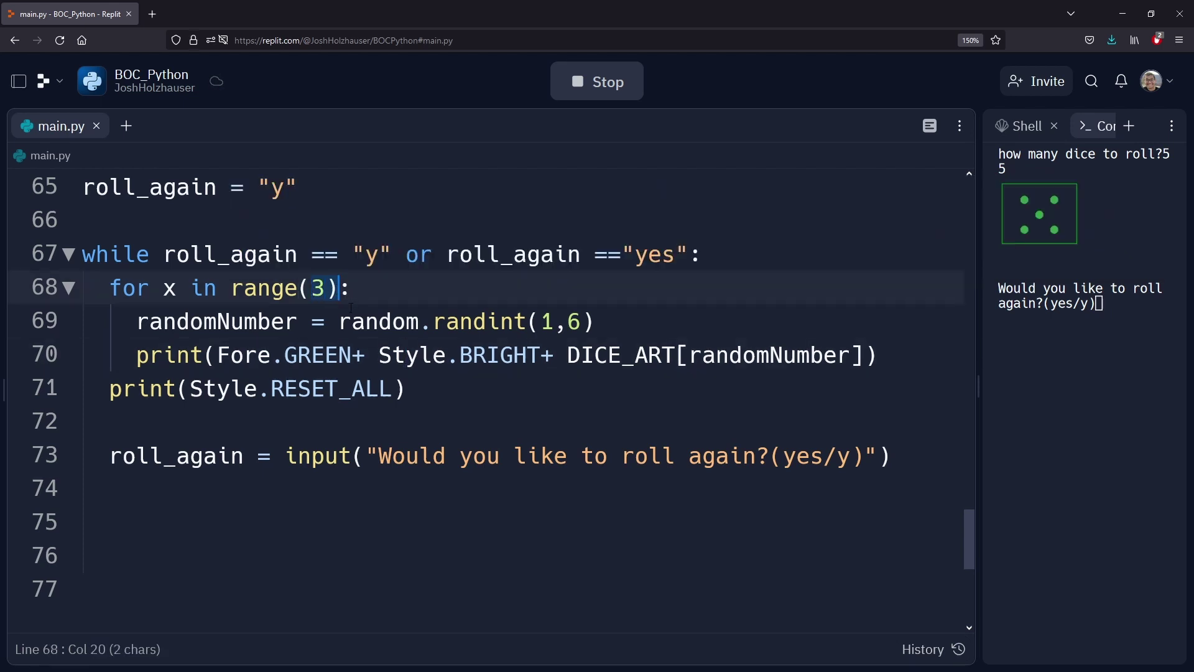
pyautogui.moveTo(378, 321)
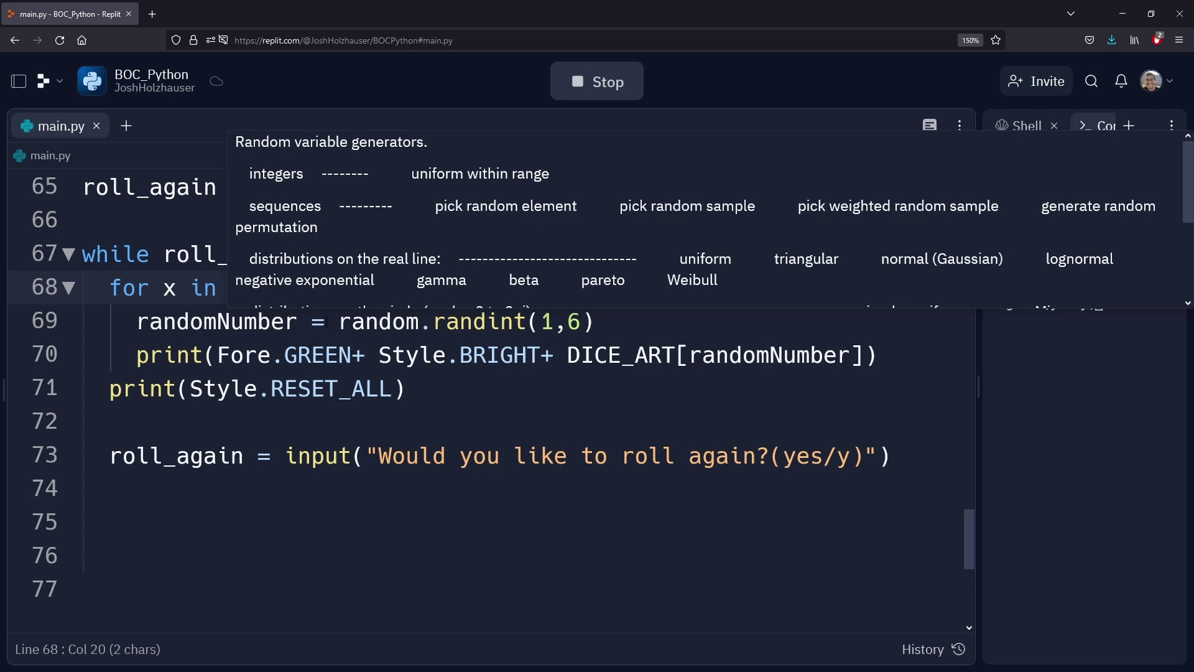
pyautogui.press('Down')
pyautogui.press('Down')
pyautogui.press('Down')
pyautogui.moveTo(310, 288); pyautogui.dragTo(351, 289)
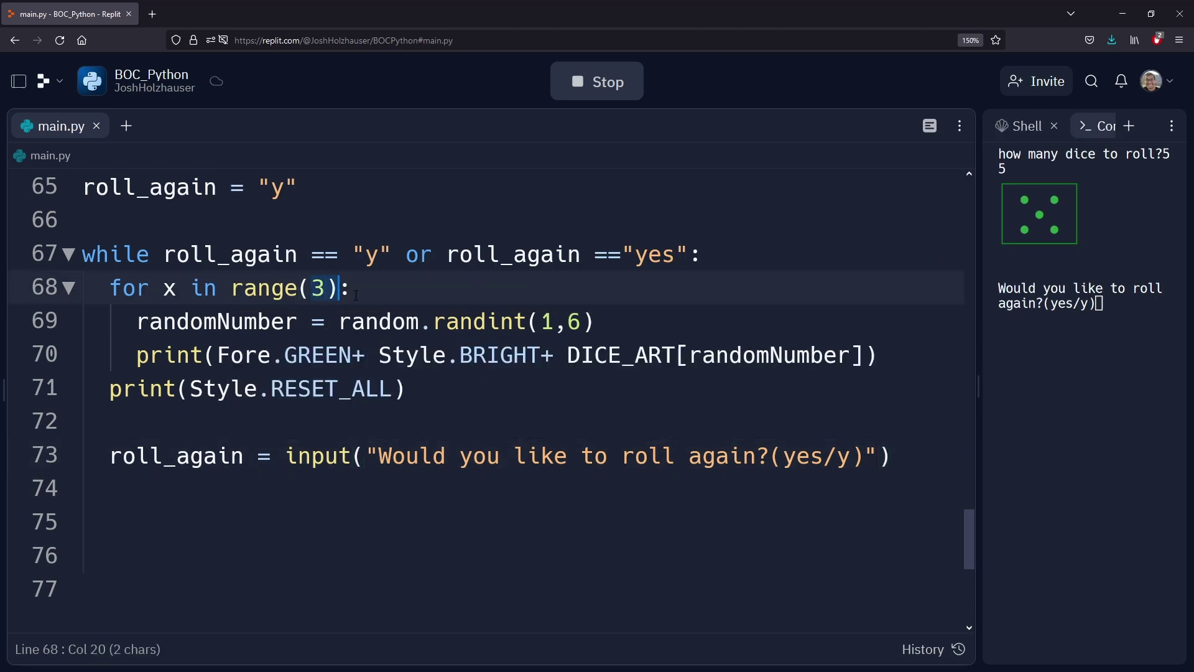
pyautogui.hotkey('ctrl', 'Return')
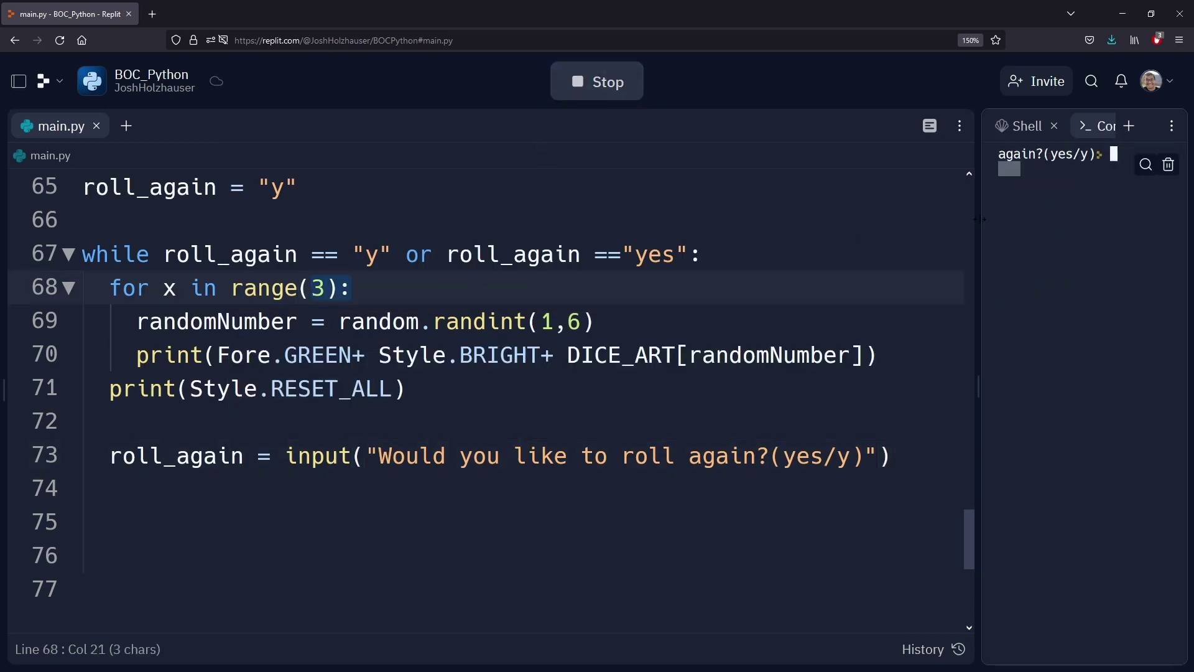
# Step: Widen the console and answer 1 to the dice prompt
pyautogui.moveTo(977, 388); pyautogui.dragTo(919, 388)
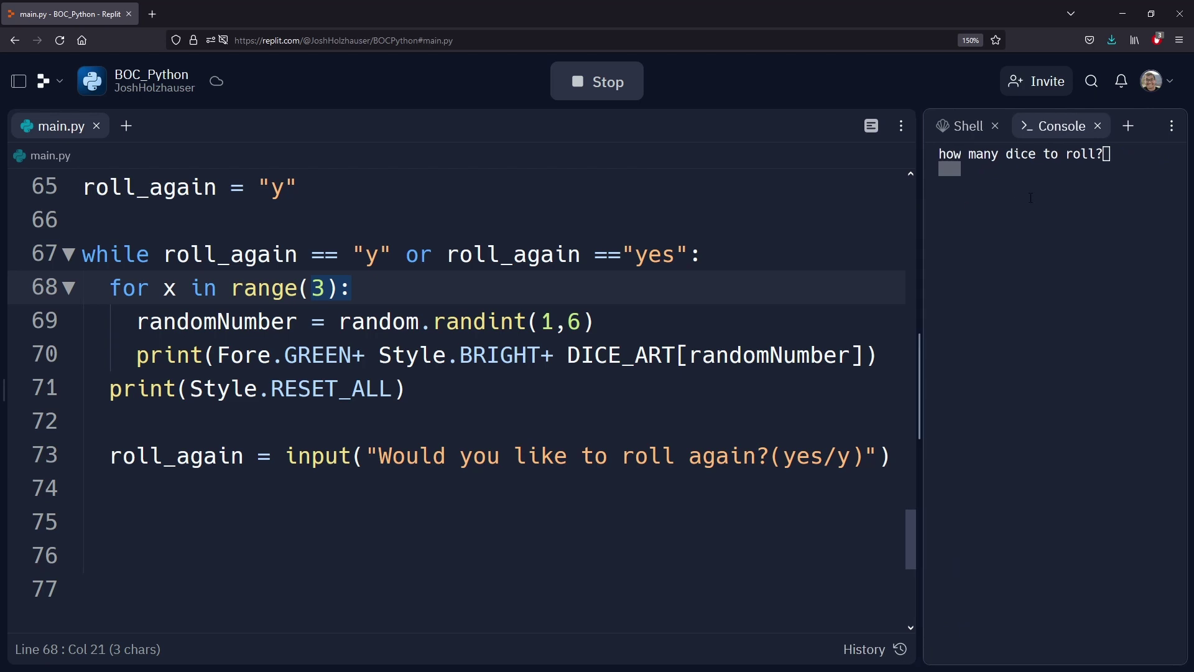
pyautogui.click(1103, 162)
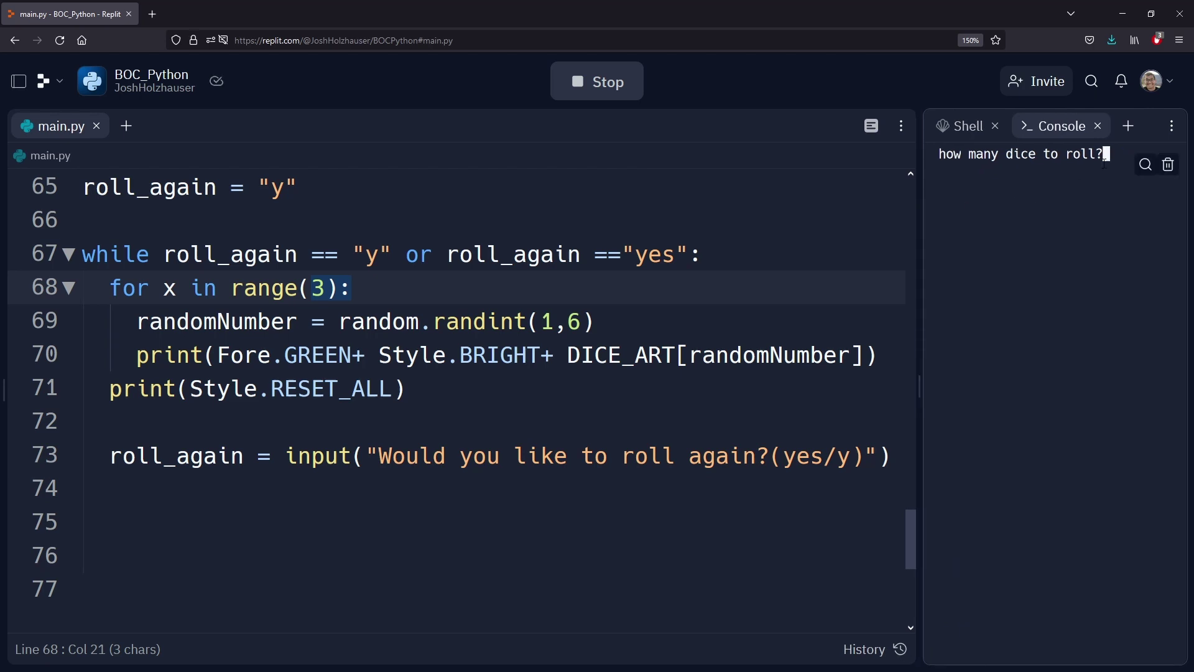
pyautogui.write('1')
pyautogui.press('Return')
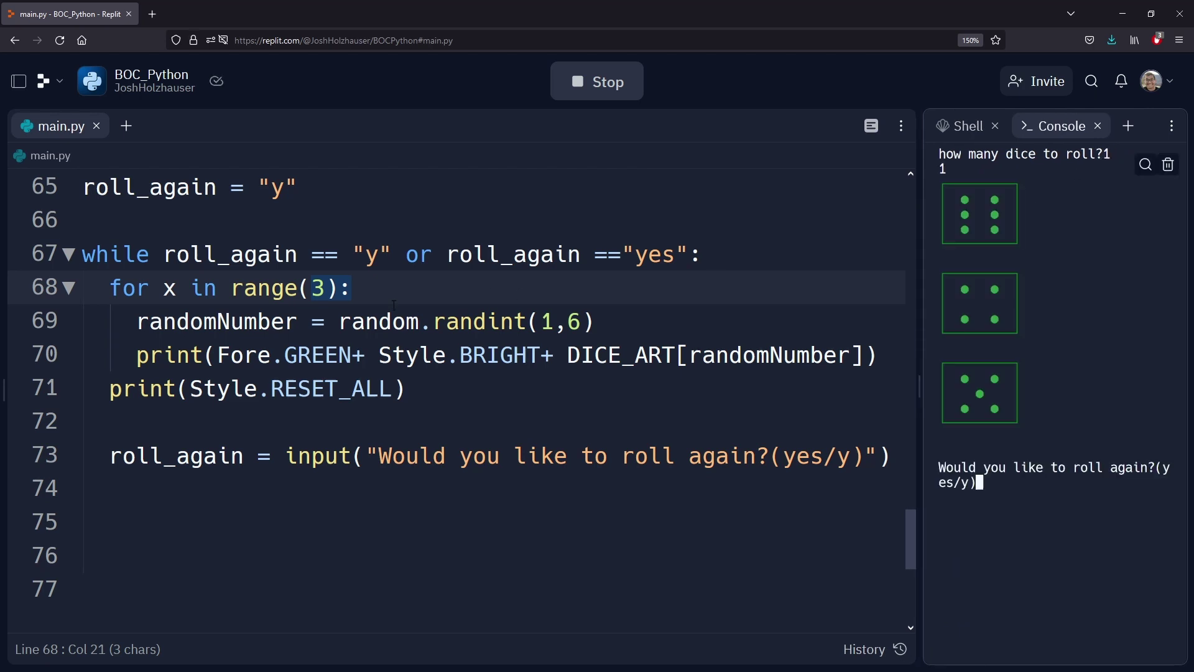
pyautogui.moveTo(271, 287); pyautogui.dragTo(345, 287)
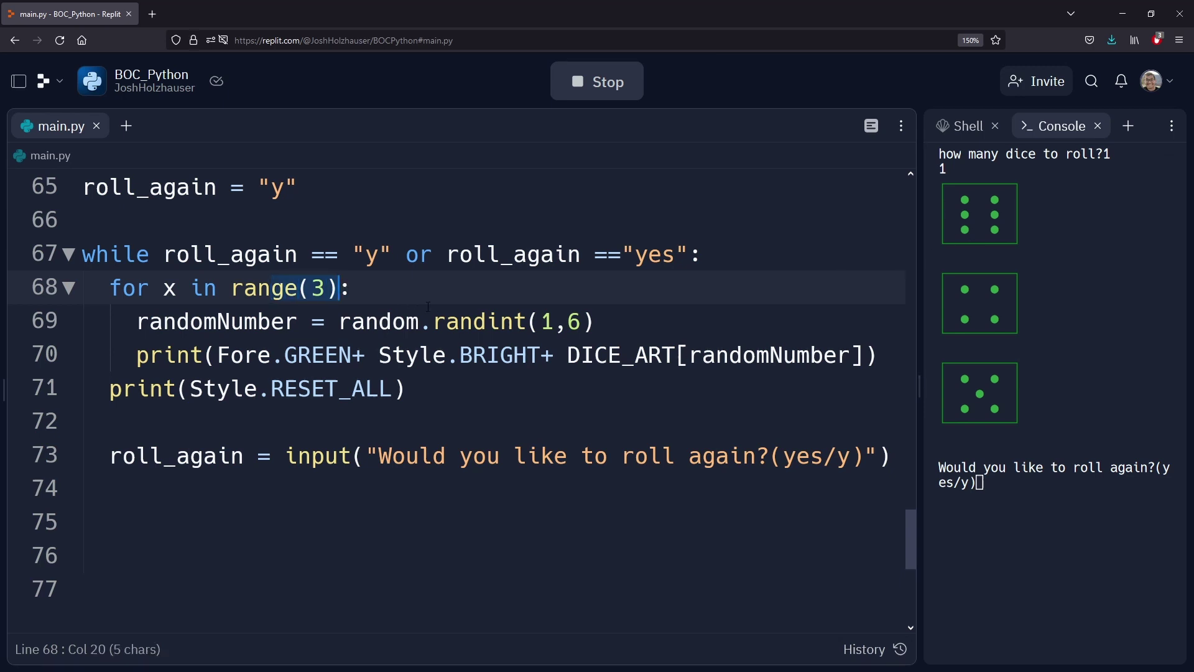
# Step: Highlight each of the three printed dice alongside the loop body and range(3)
pyautogui.moveTo(961, 214); pyautogui.dragTo(998, 229)
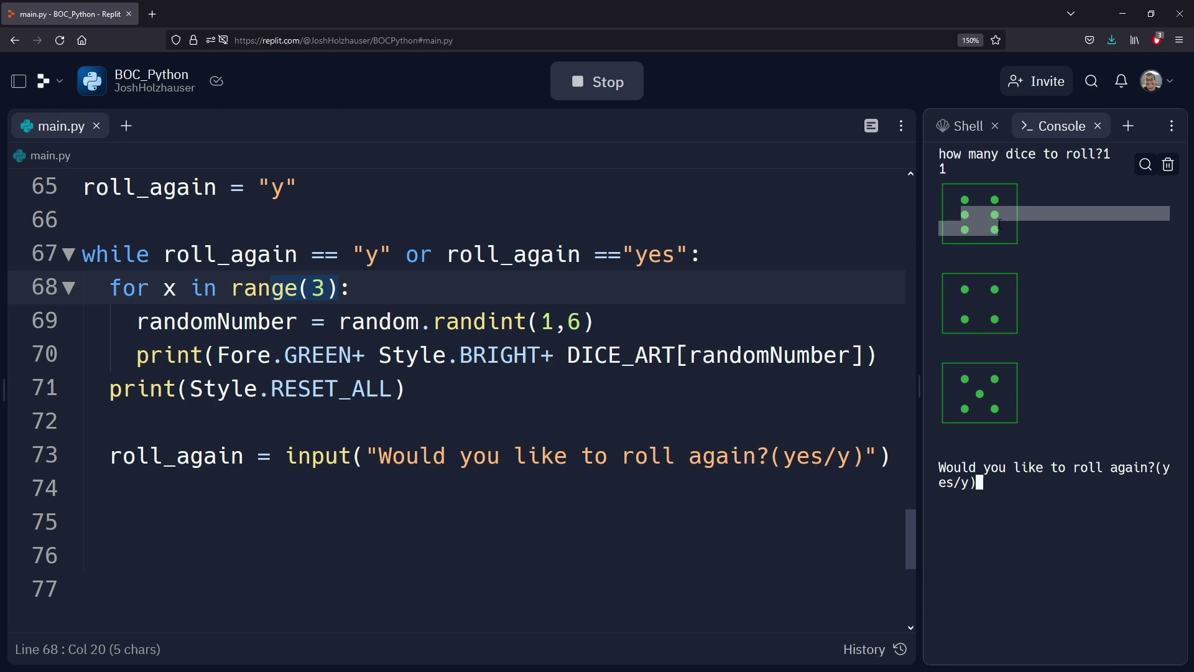
pyautogui.doubleClick(193, 322)
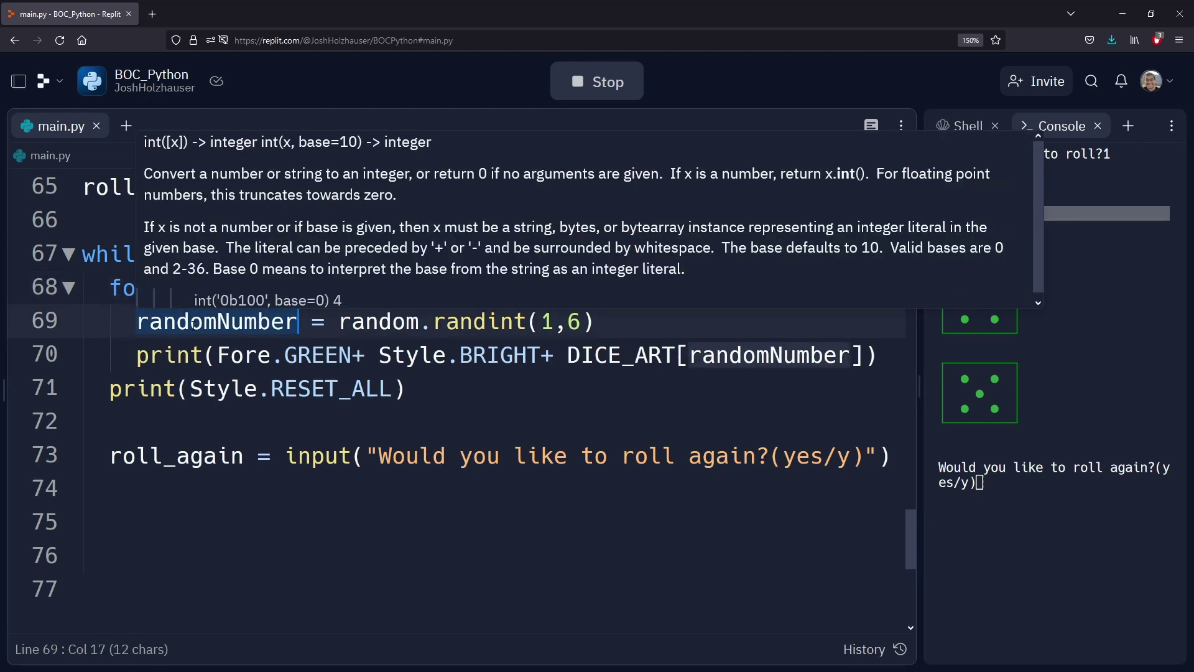
pyautogui.moveTo(137, 356); pyautogui.dragTo(378, 354)
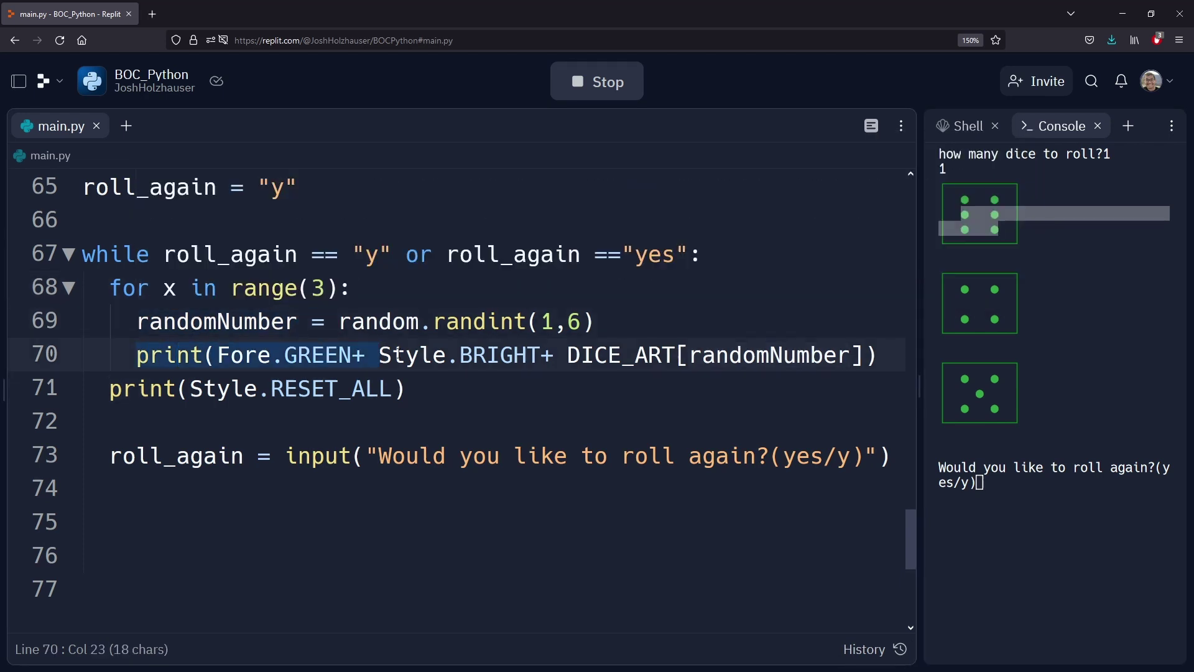
pyautogui.moveTo(949, 287); pyautogui.dragTo(1004, 317)
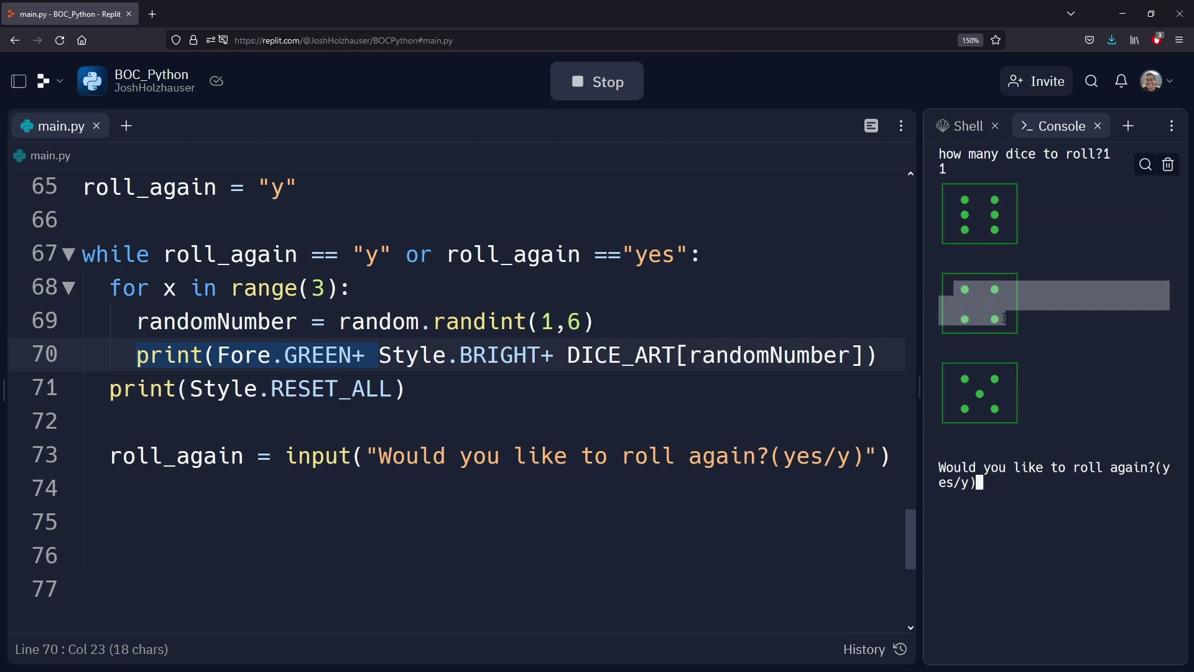
pyautogui.moveTo(138, 322); pyautogui.dragTo(339, 322)
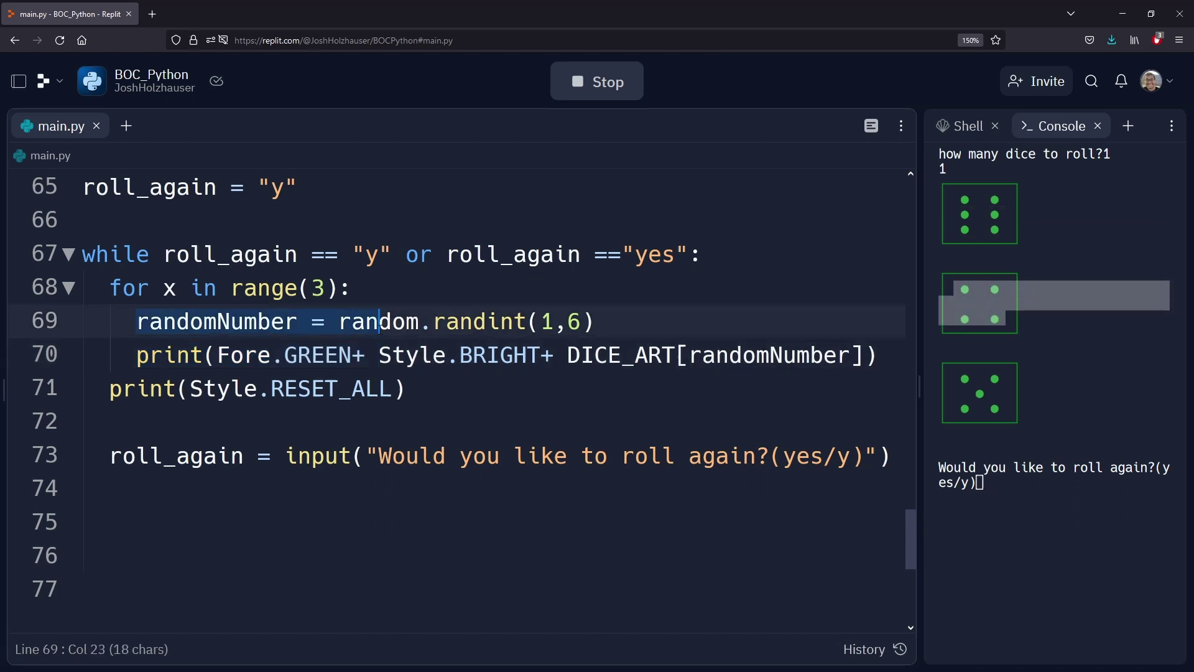
pyautogui.moveTo(138, 355); pyautogui.dragTo(325, 354)
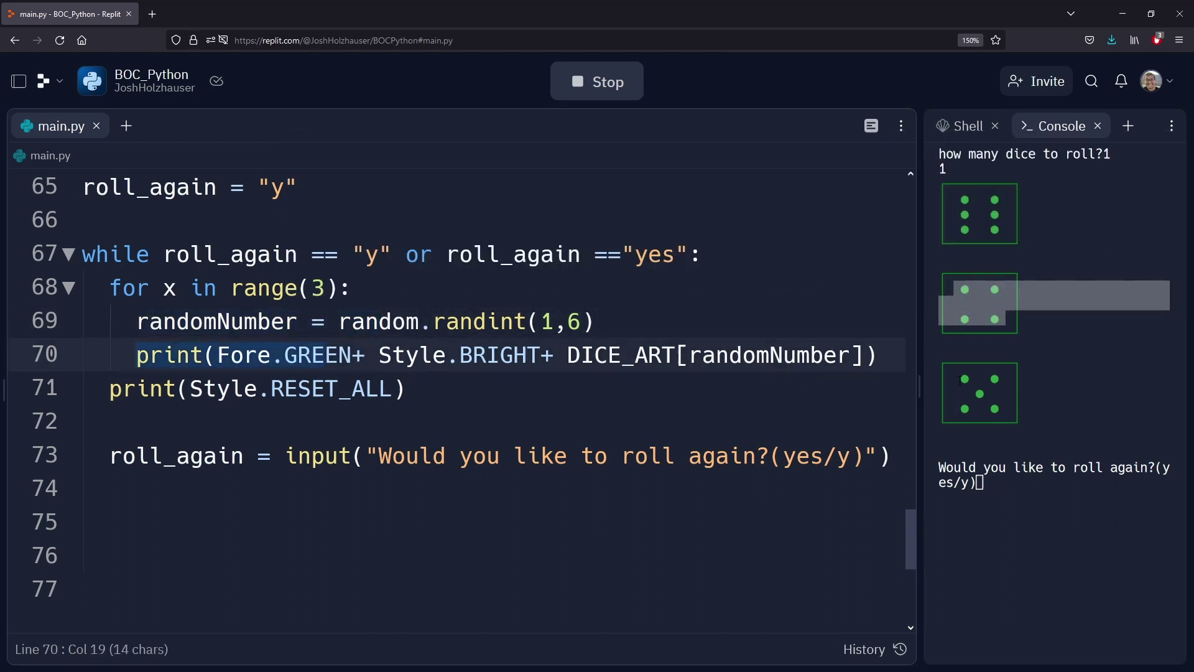
pyautogui.moveTo(953, 377); pyautogui.dragTo(1008, 406)
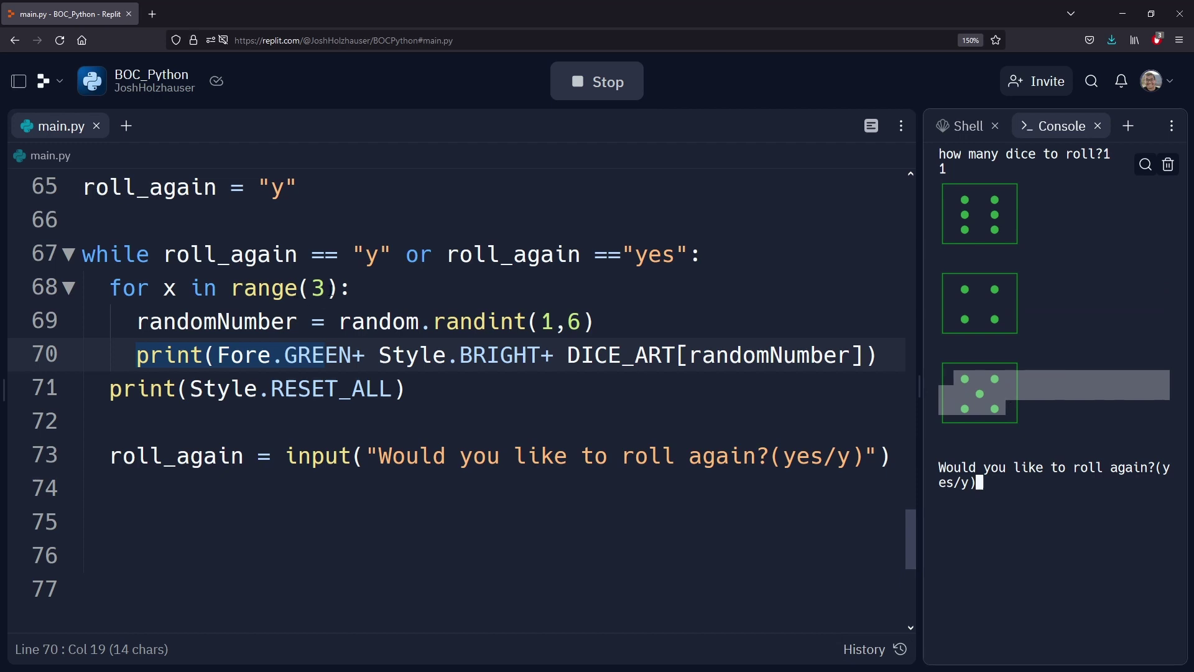
pyautogui.moveTo(302, 288); pyautogui.dragTo(326, 287)
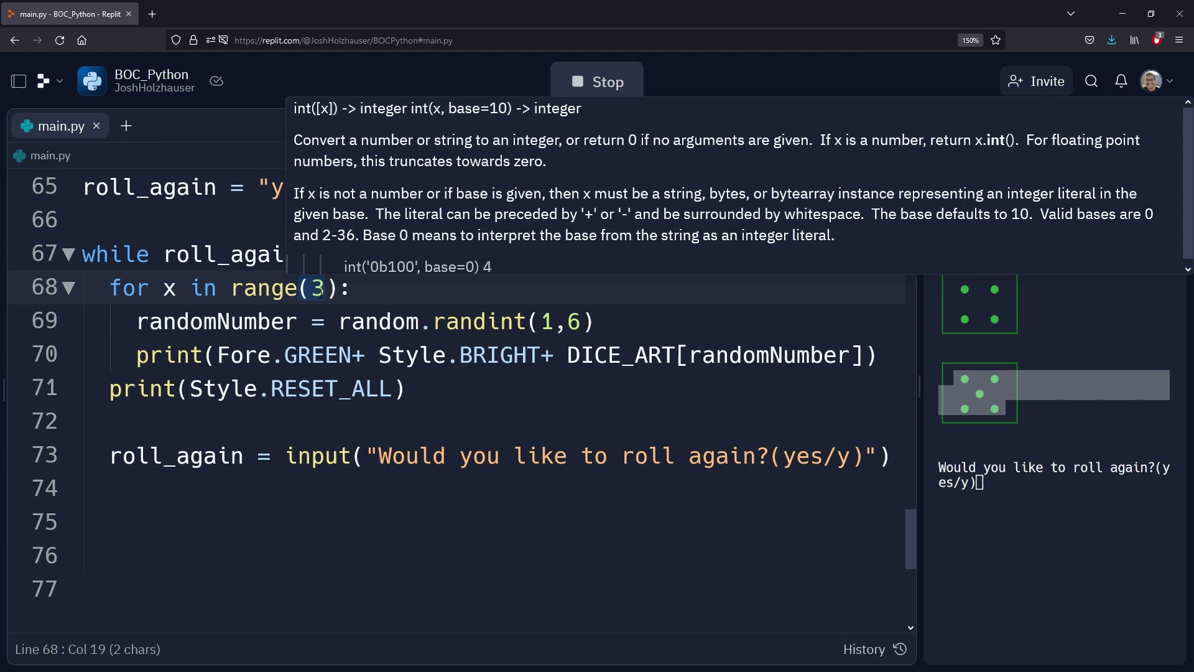
pyautogui.doubleClick(271, 287)
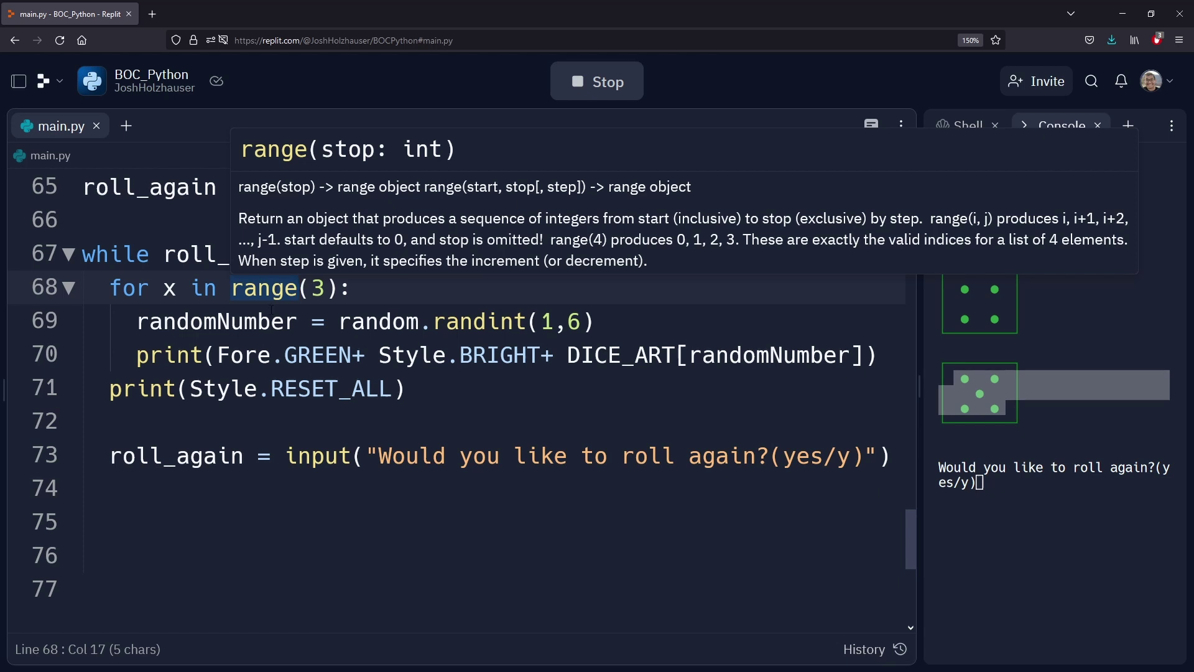
pyautogui.doubleClick(206, 321)
pyautogui.moveTo(137, 354); pyautogui.dragTo(620, 355)
pyautogui.click(488, 398)
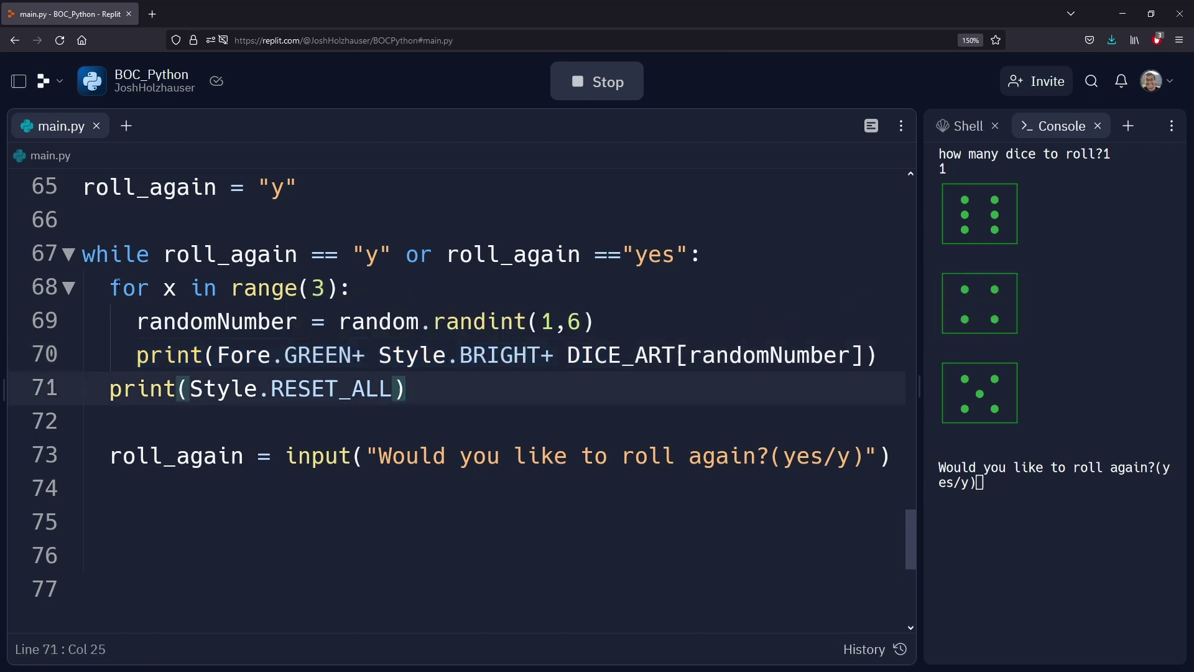
pyautogui.moveTo(109, 288); pyautogui.dragTo(904, 347)
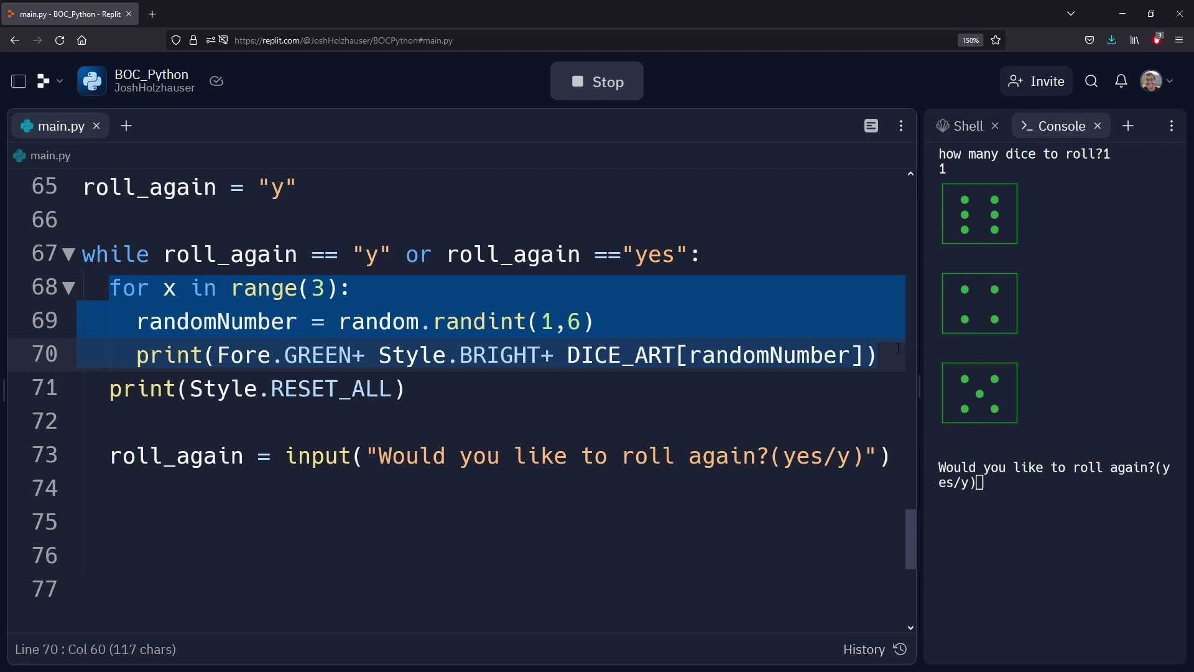
pyautogui.click(177, 388)
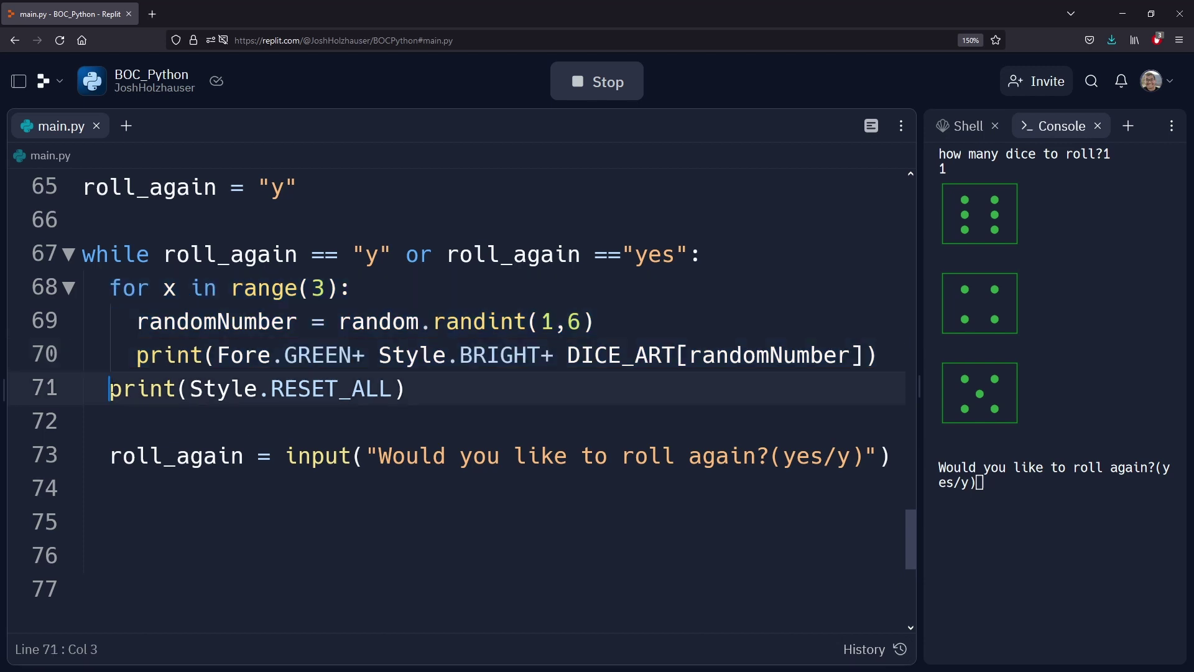
pyautogui.doubleClick(264, 456)
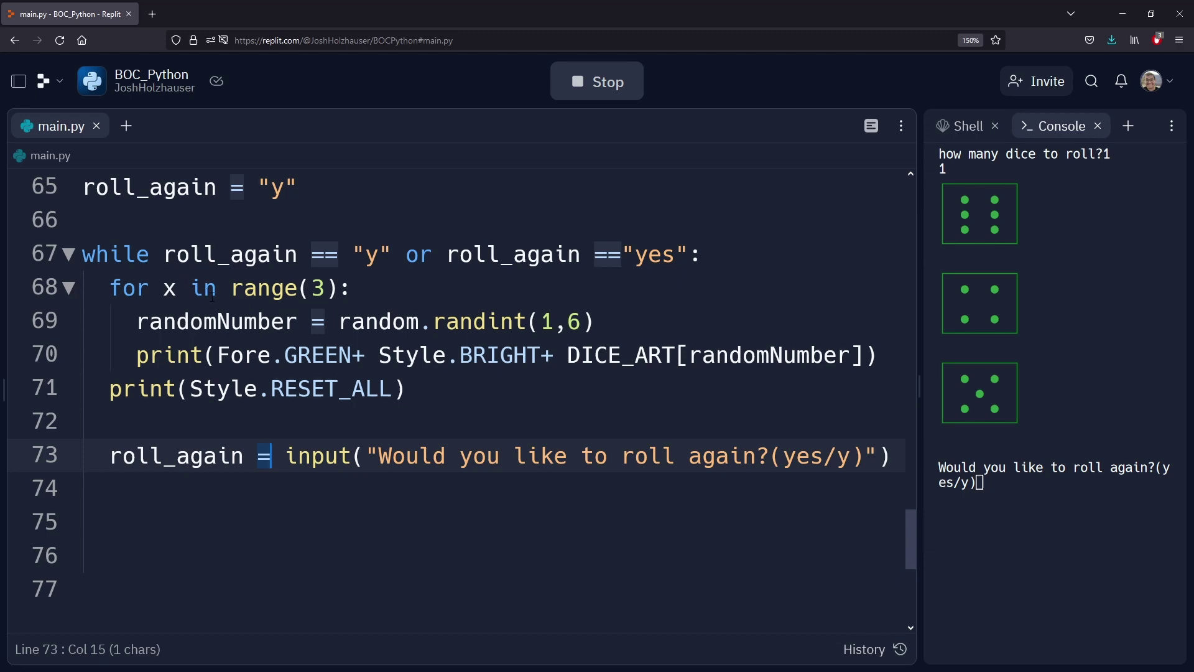
pyautogui.scroll(2, 422, 342)
pyautogui.scroll(2, 422, 343)
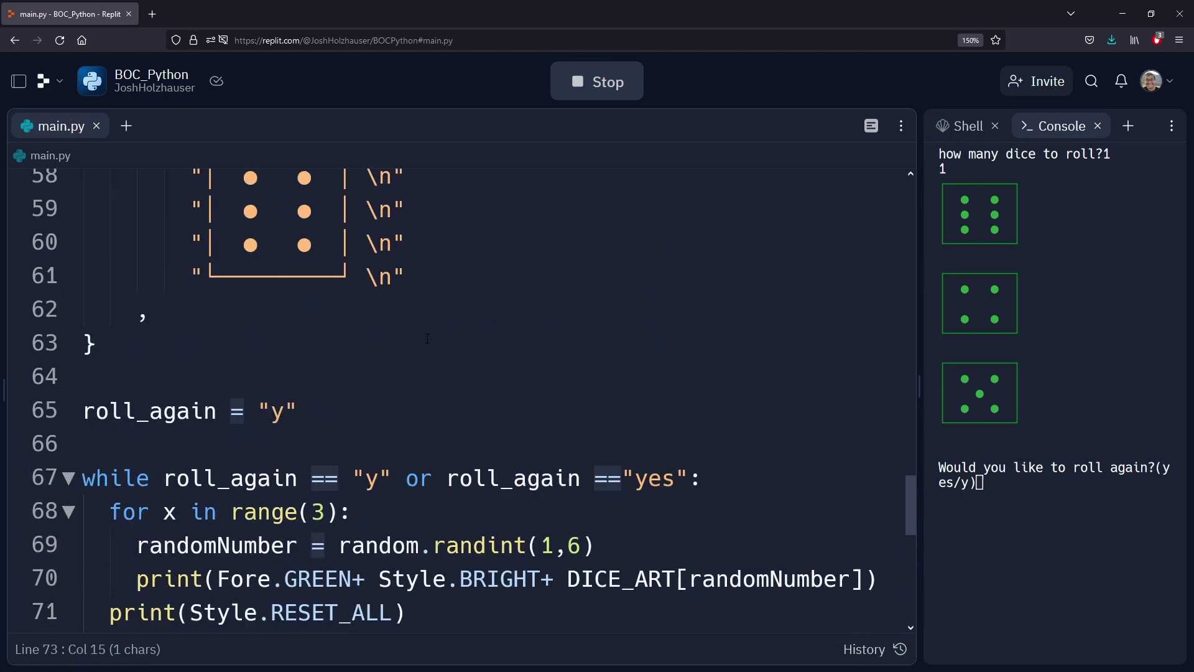
pyautogui.scroll(5, 422, 342)
pyautogui.scroll(5, 422, 342)
pyautogui.scroll(4, 374, 364)
pyautogui.scroll(4, 281, 392)
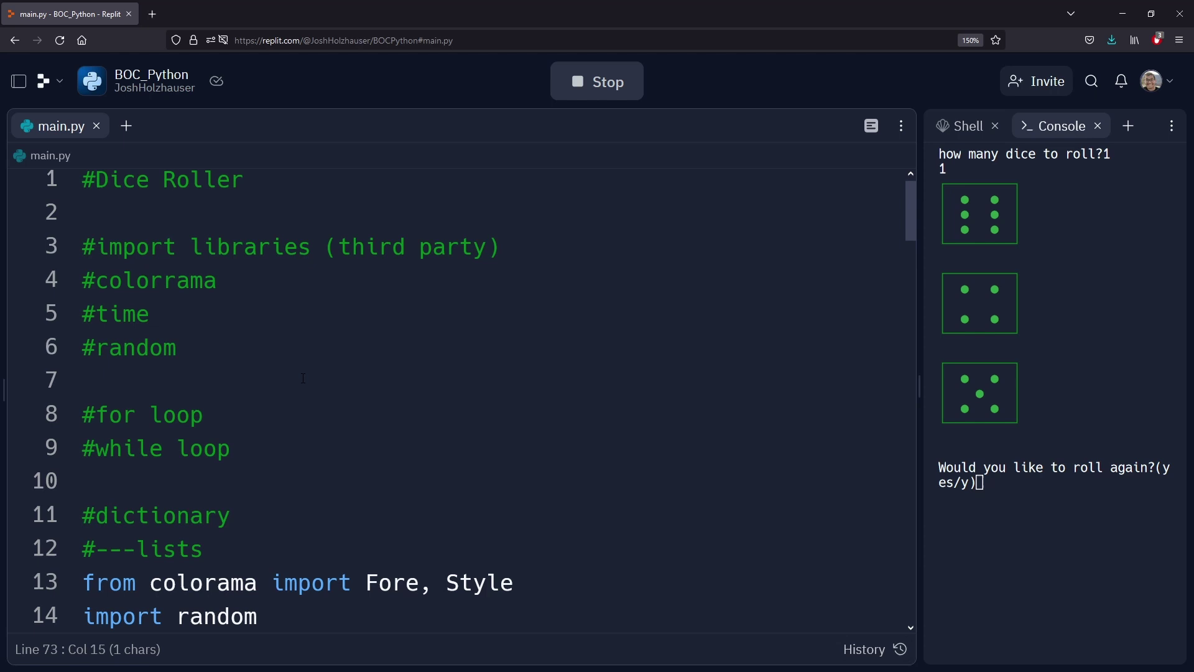
pyautogui.scroll(-3, 199, 419)
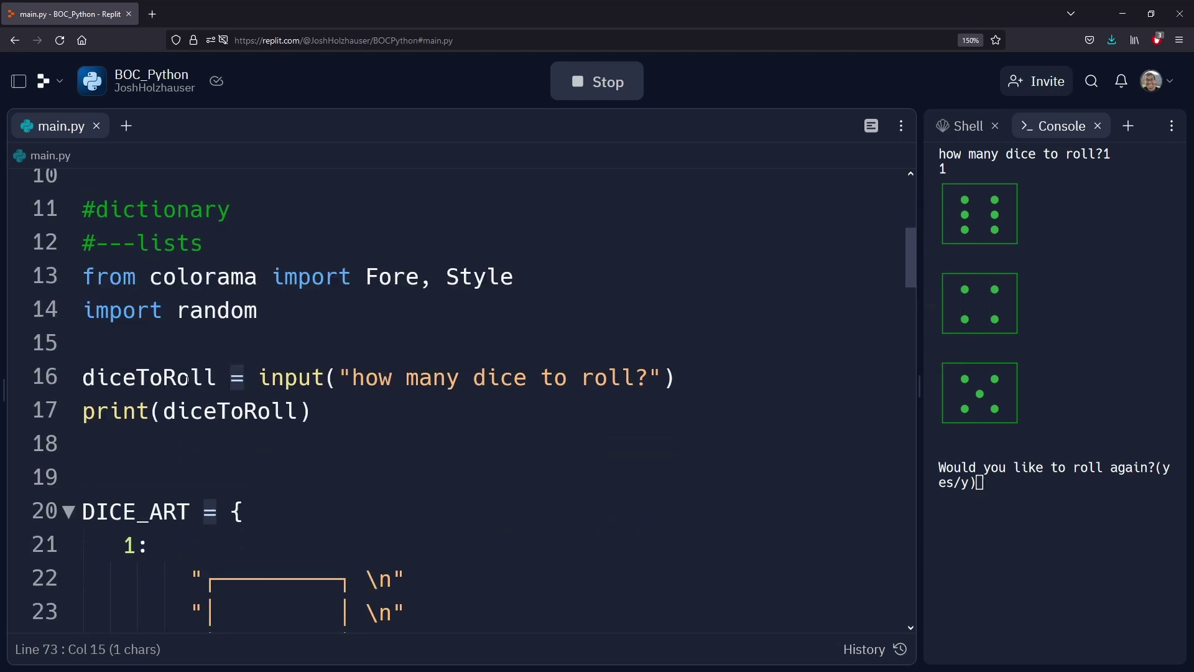
# Step: Change line 68's loop back to range(diceToRoll) using the autocomplete suggestion
pyautogui.doubleClick(184, 378)
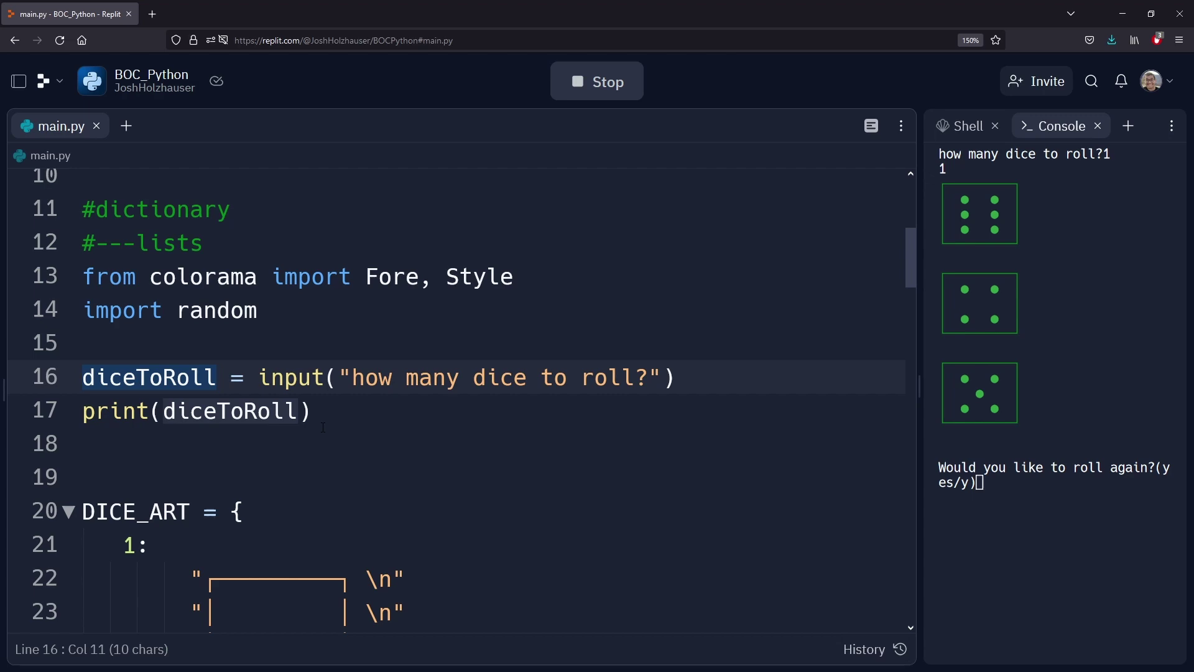
pyautogui.scroll(-5, 379, 429)
pyautogui.scroll(-3, 376, 419)
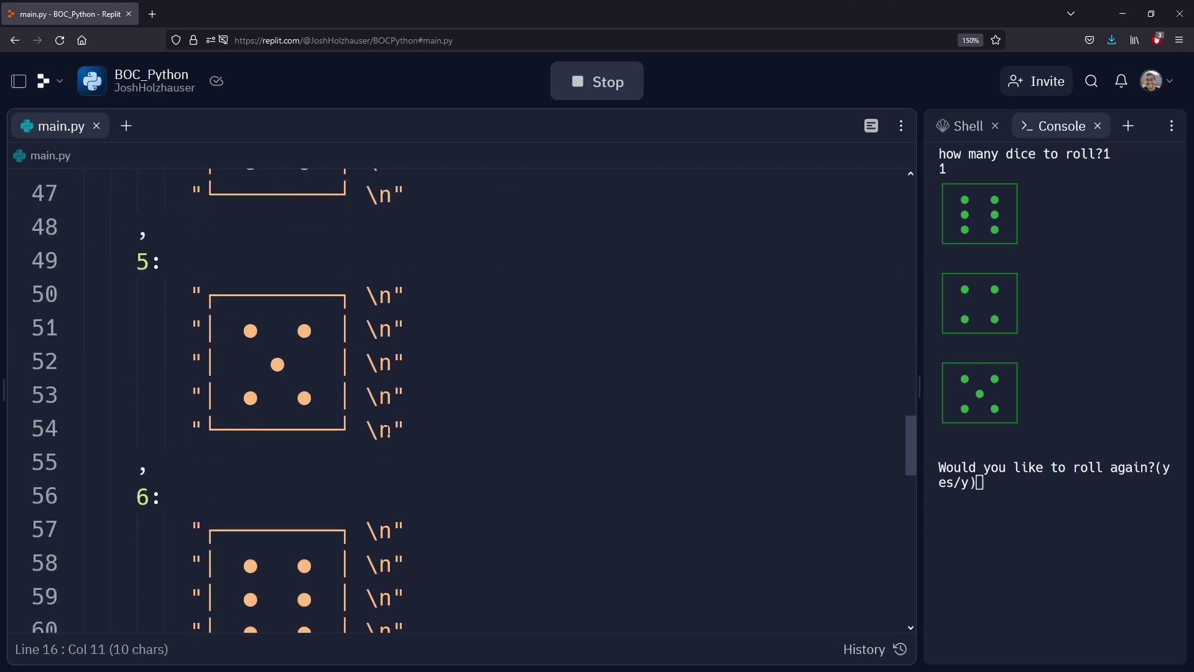
pyautogui.scroll(-5, 375, 406)
pyautogui.scroll(2, 373, 394)
pyautogui.click(325, 283)
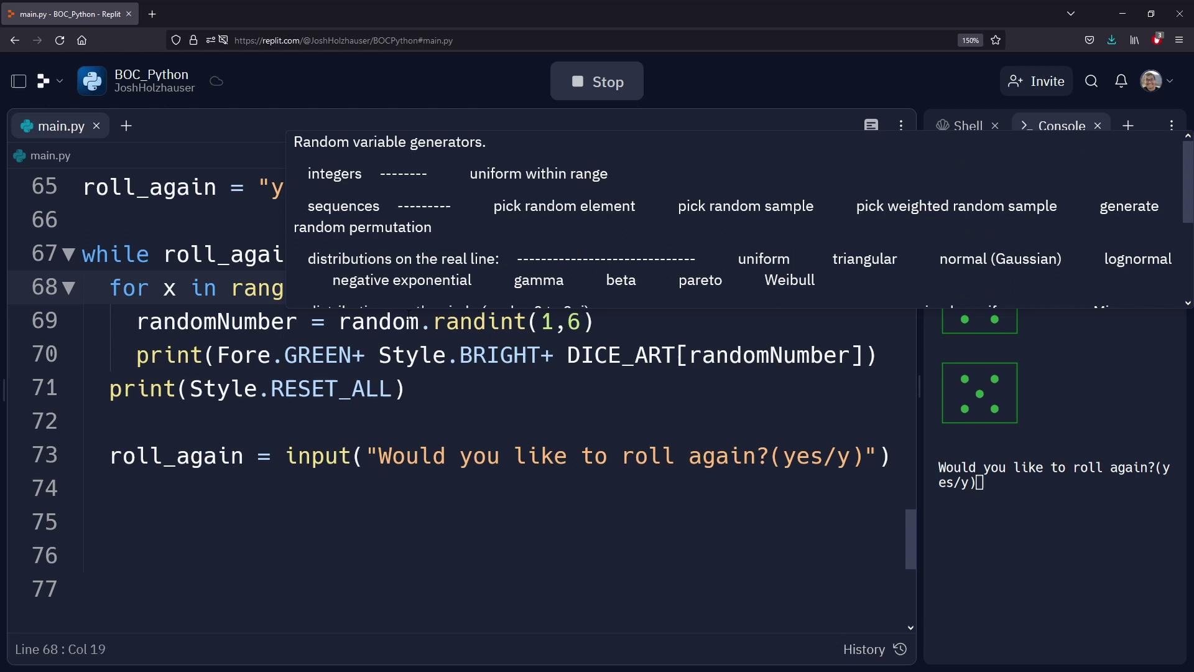
pyautogui.write('diceToR')
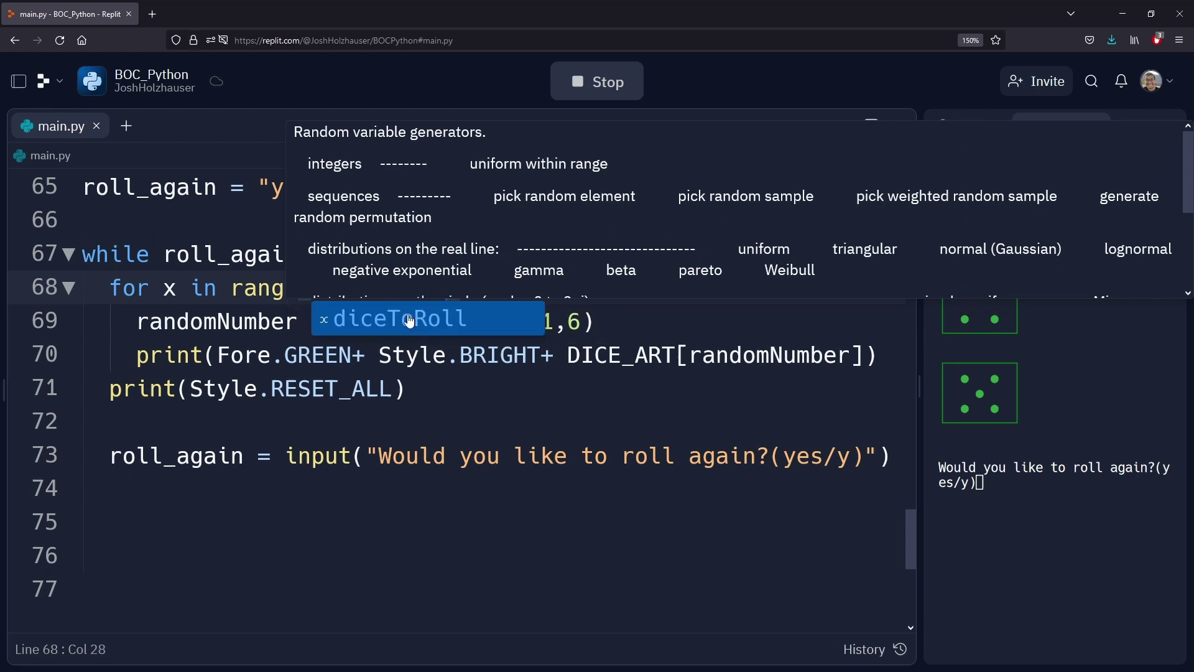
pyautogui.click(409, 320)
# Step: Restart the program, enter 5 dice, and widen the console to see the TypeError
pyautogui.click(406, 388)
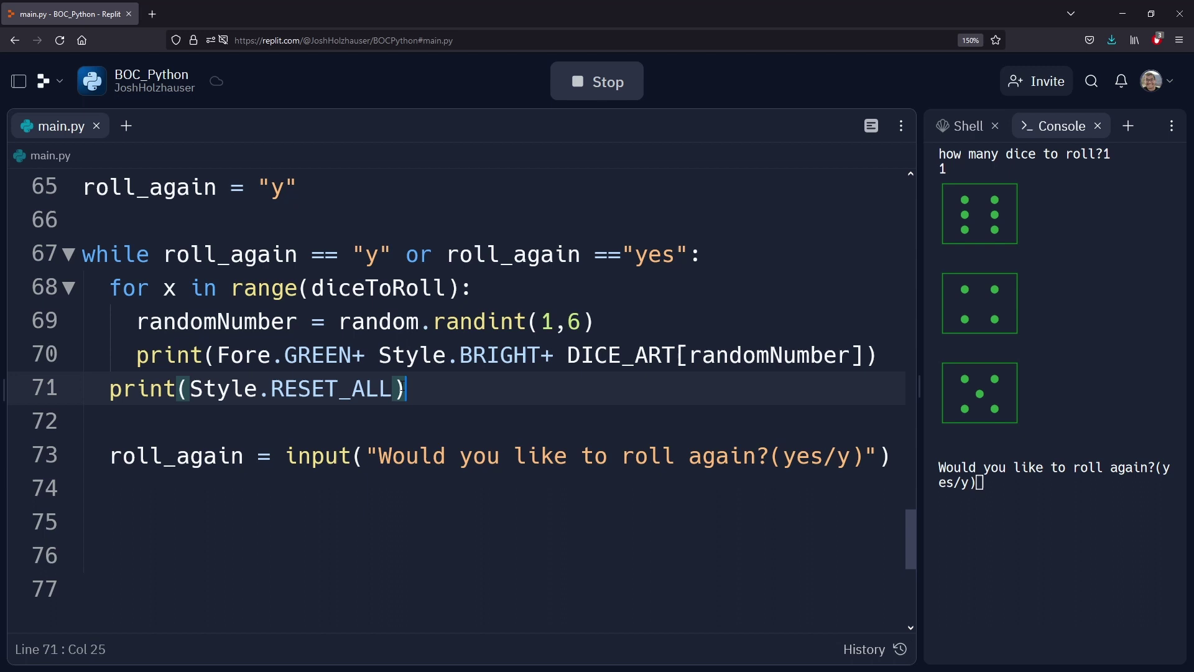
pyautogui.click(589, 97)
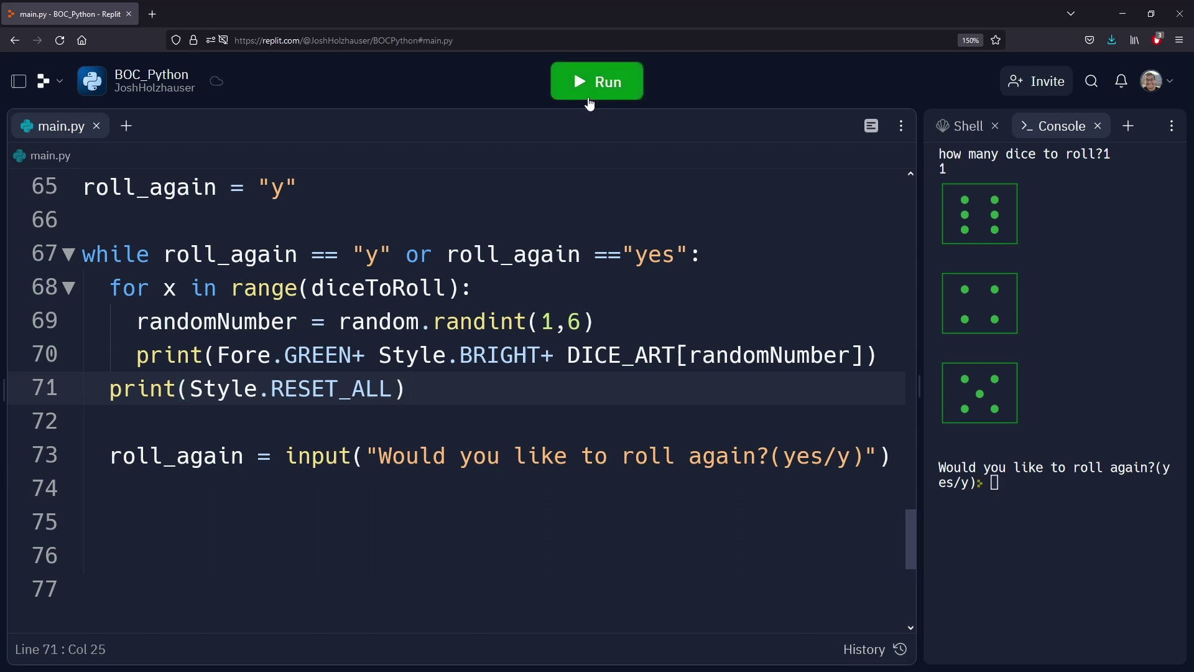
pyautogui.click(589, 97)
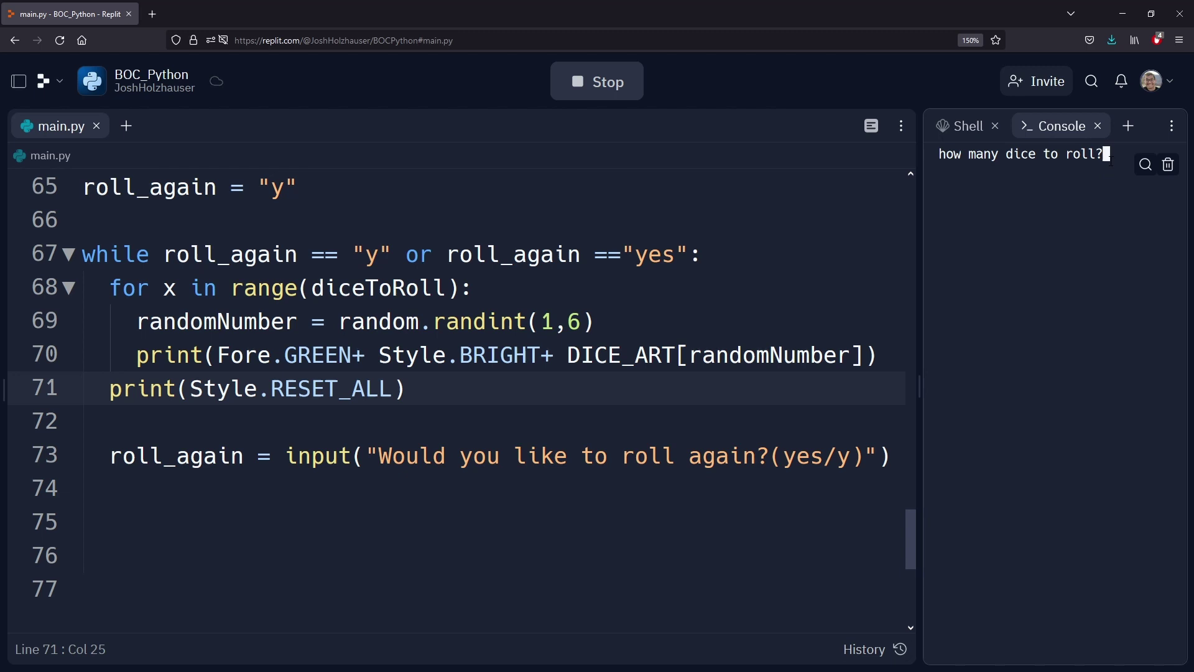
pyautogui.write('5')
pyautogui.press('Return')
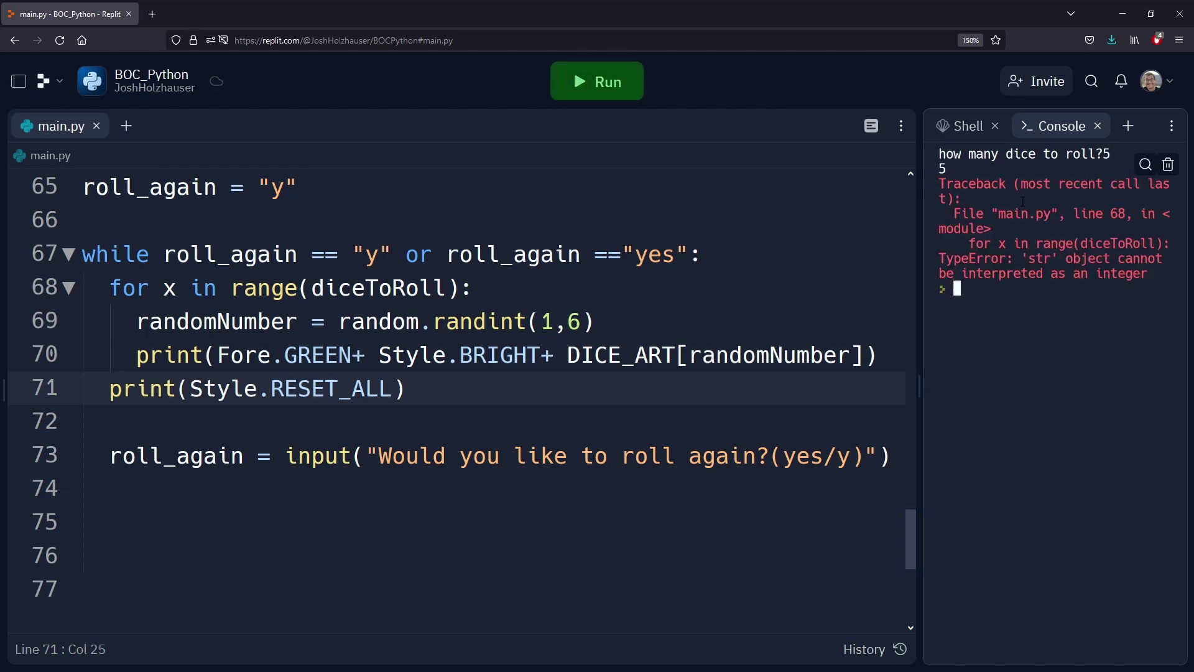
pyautogui.moveTo(920, 386); pyautogui.dragTo(798, 387)
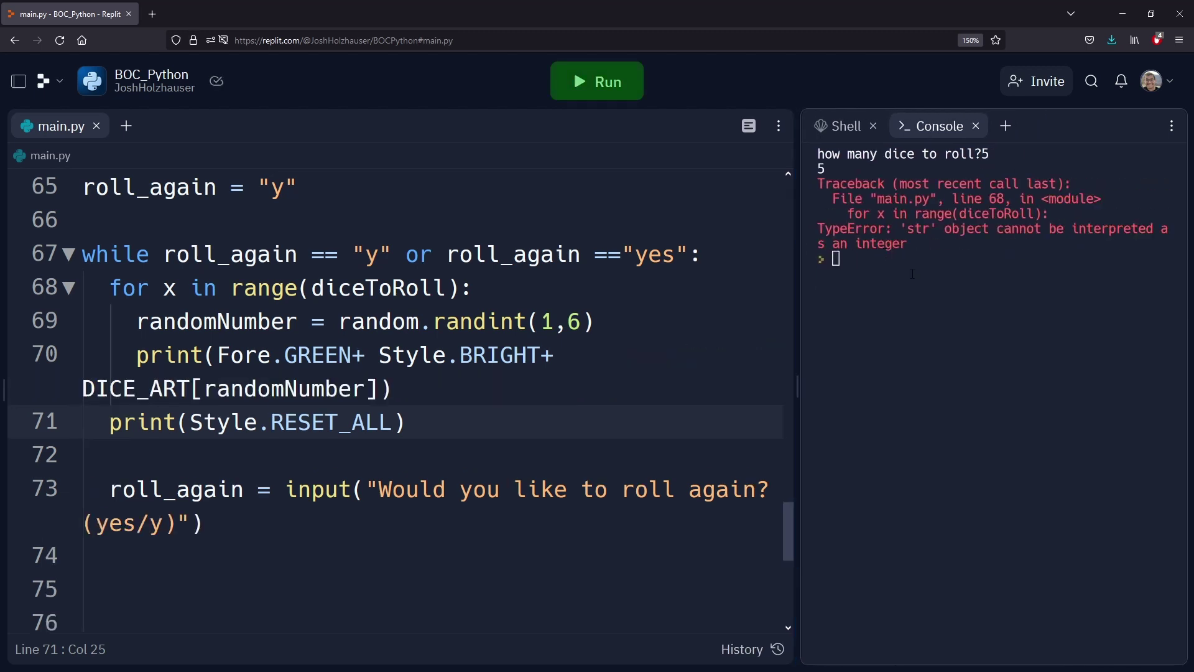
# Step: Widen the console and highlight the TypeError message about the 'str' object
pyautogui.moveTo(798, 268); pyautogui.dragTo(723, 268)
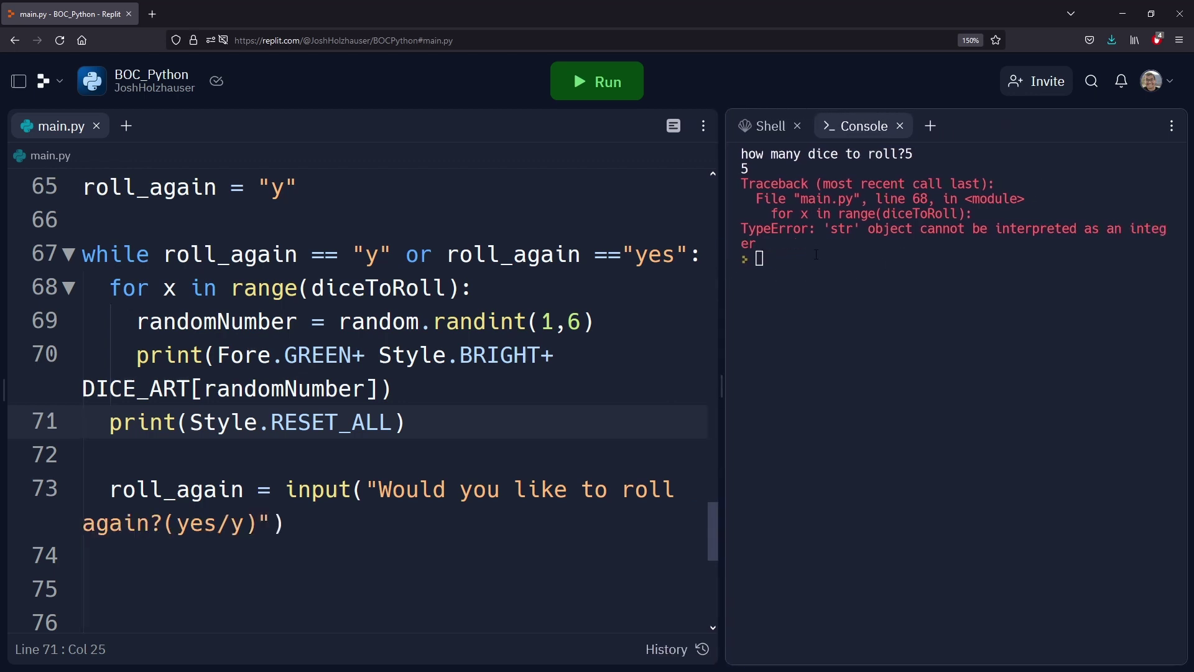
pyautogui.moveTo(820, 232); pyautogui.dragTo(981, 233)
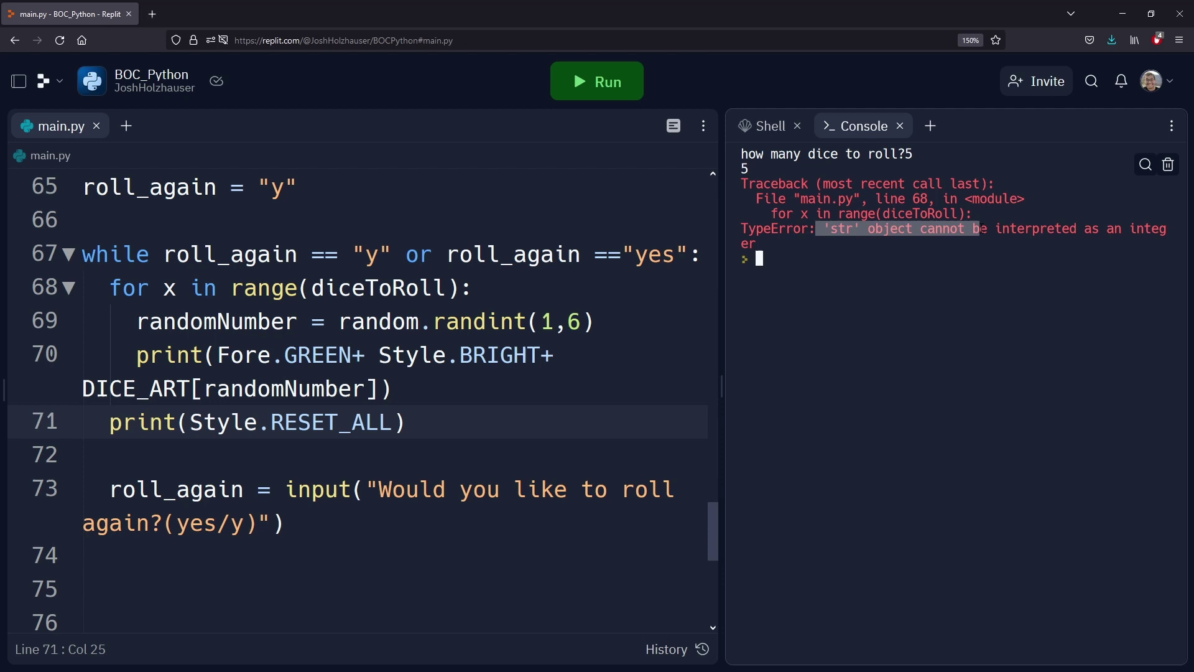
pyautogui.click(979, 231)
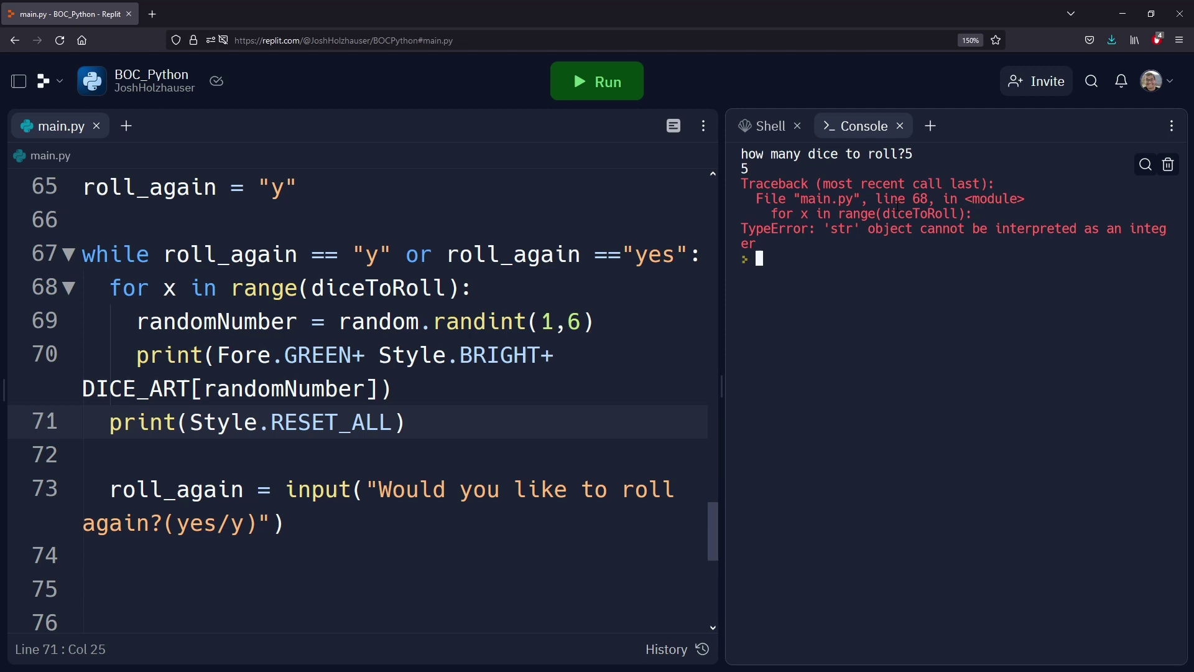
pyautogui.moveTo(815, 232); pyautogui.dragTo(1054, 233)
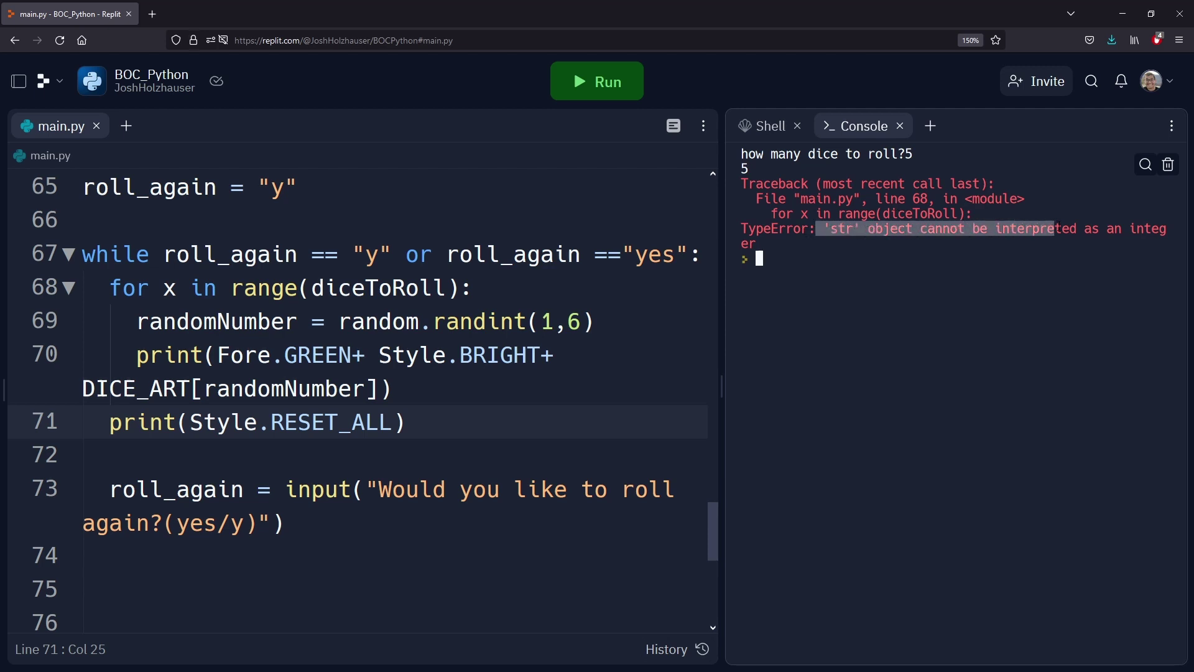
# Step: Widen the console further and compare range(diceToRoll) on line 68 with the 'str' and 'integer' error words
pyautogui.moveTo(723, 386); pyautogui.dragTo(662, 386)
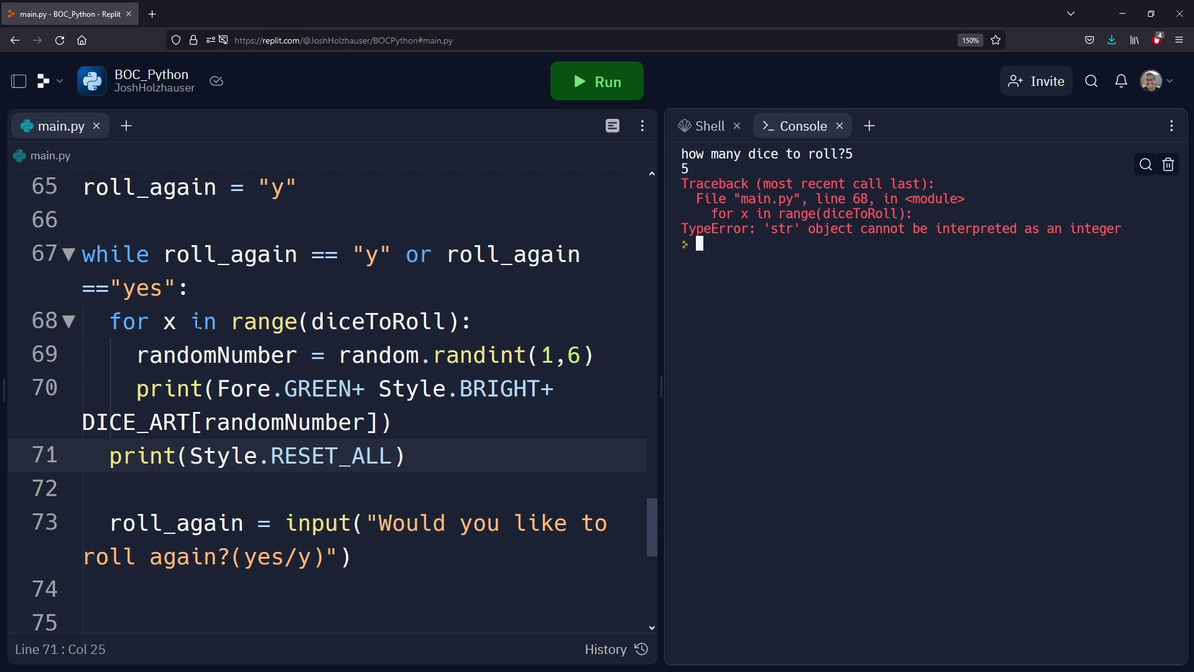
pyautogui.moveTo(191, 321); pyautogui.dragTo(418, 321)
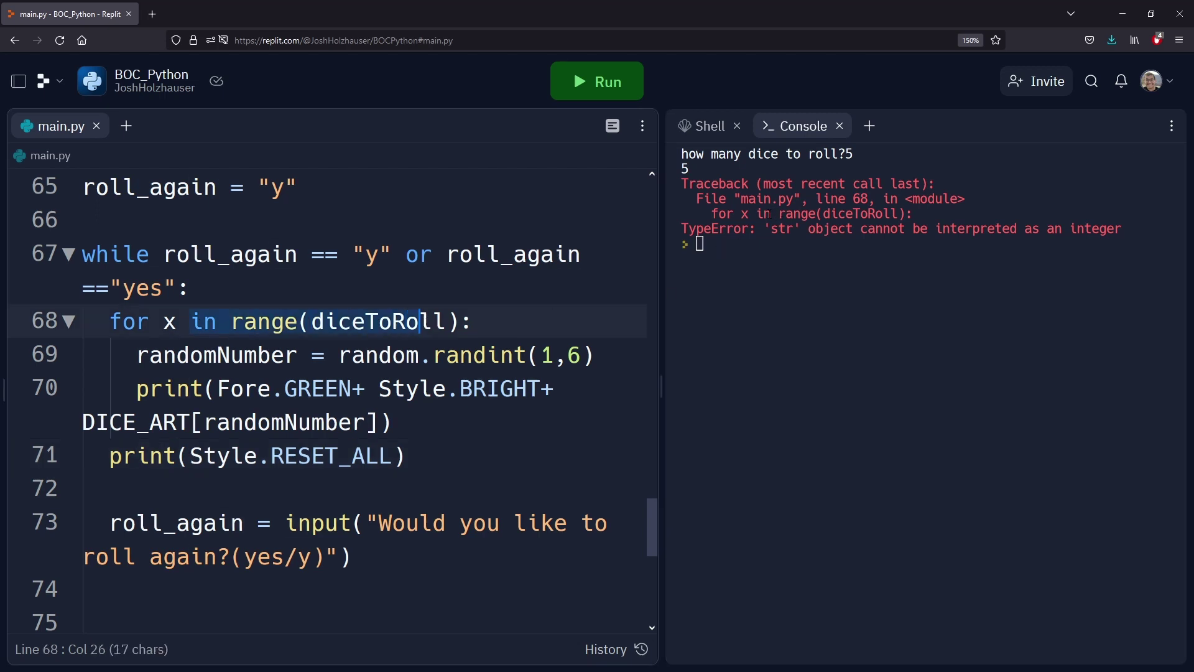
pyautogui.moveTo(726, 214); pyautogui.dragTo(898, 213)
pyautogui.doubleClick(782, 229)
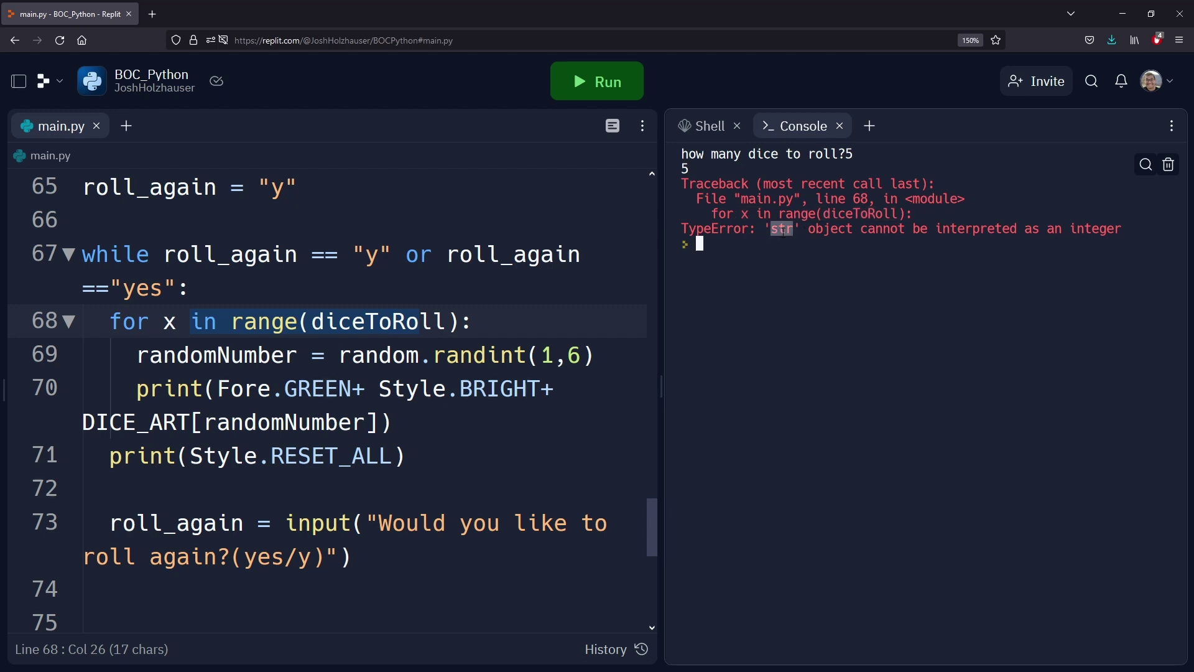
pyautogui.doubleClick(1075, 229)
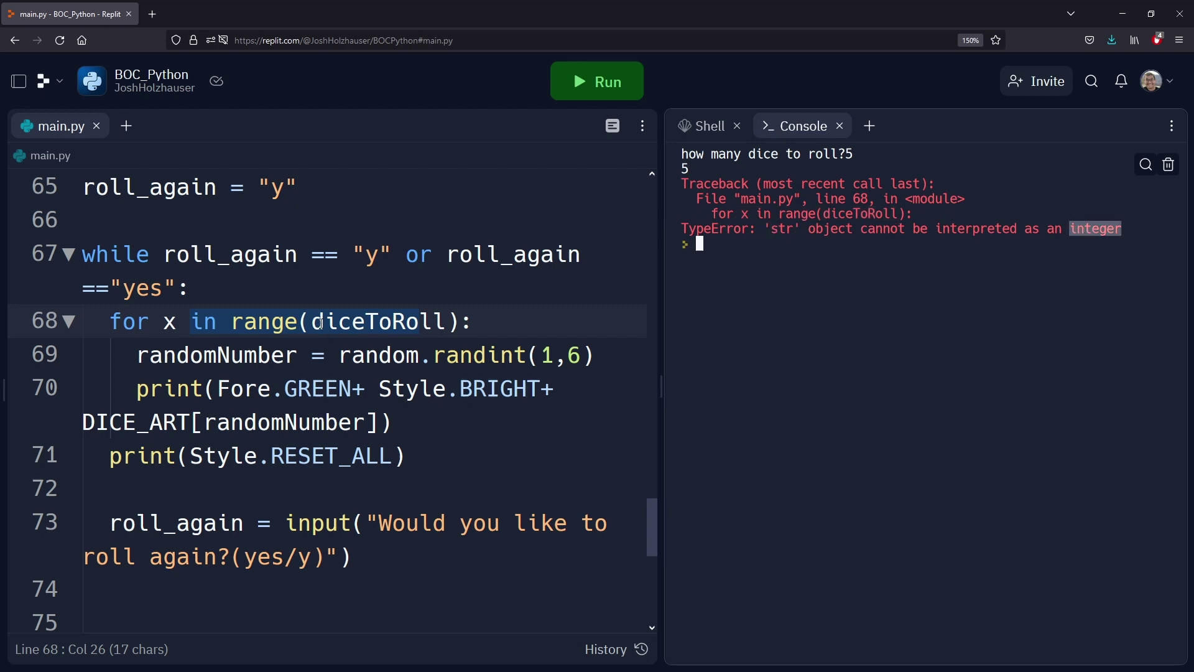
pyautogui.doubleClick(392, 323)
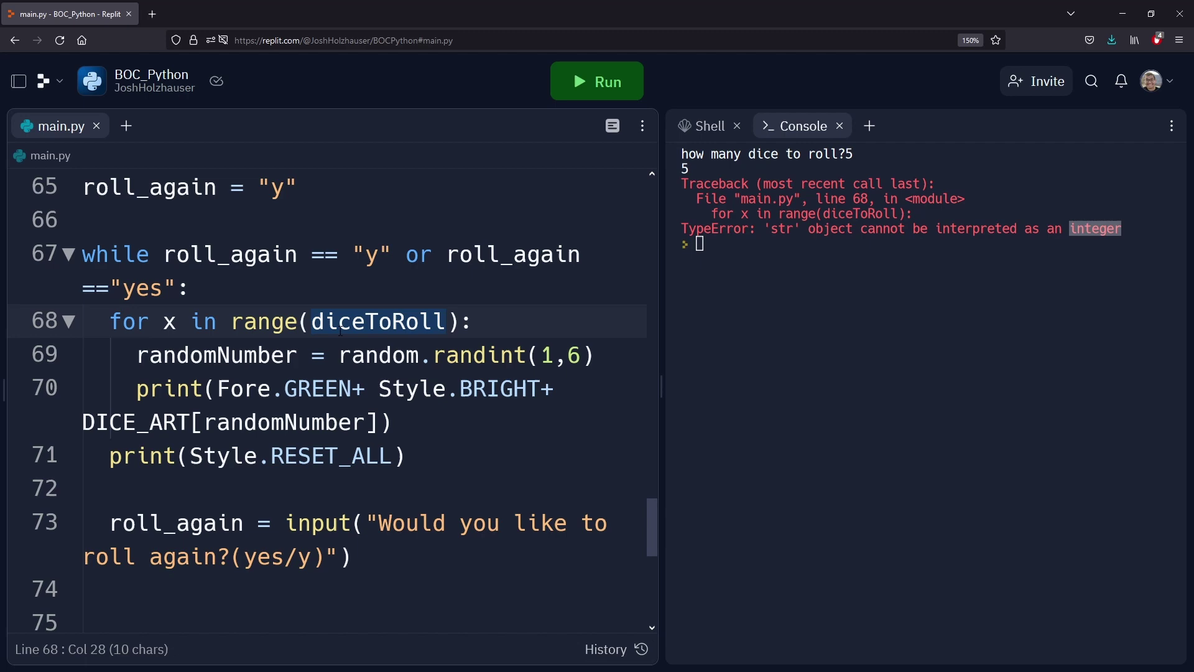
pyautogui.scroll(5, 336, 342)
pyautogui.scroll(10, 336, 341)
pyautogui.scroll(10, 337, 342)
# Step: Make room for a '#variable type string' comment above the diceToRoll input line
pyautogui.doubleClick(185, 528)
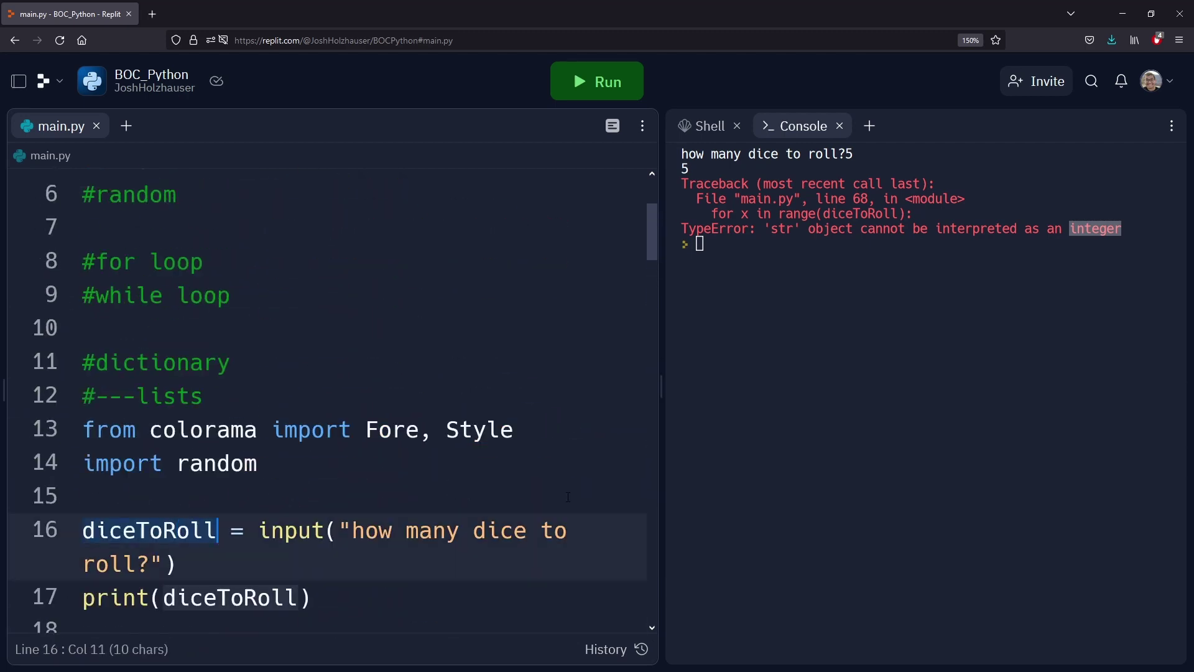
pyautogui.moveTo(291, 530)
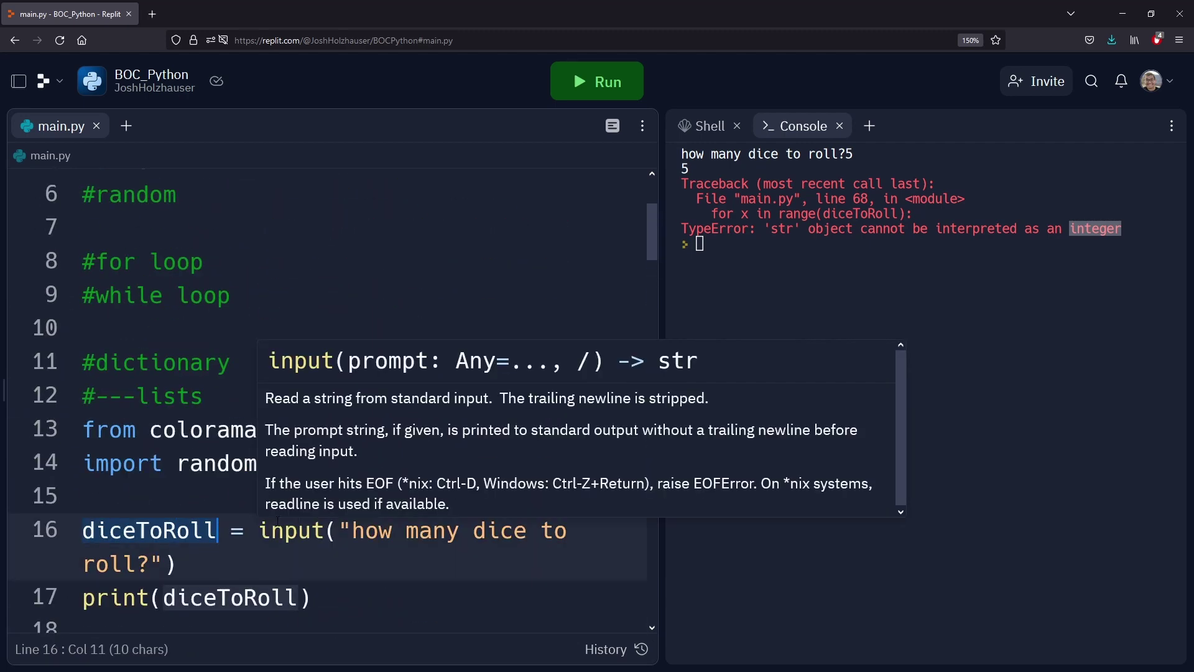
pyautogui.scroll(-2, 334, 401)
pyautogui.scroll(-3, 333, 401)
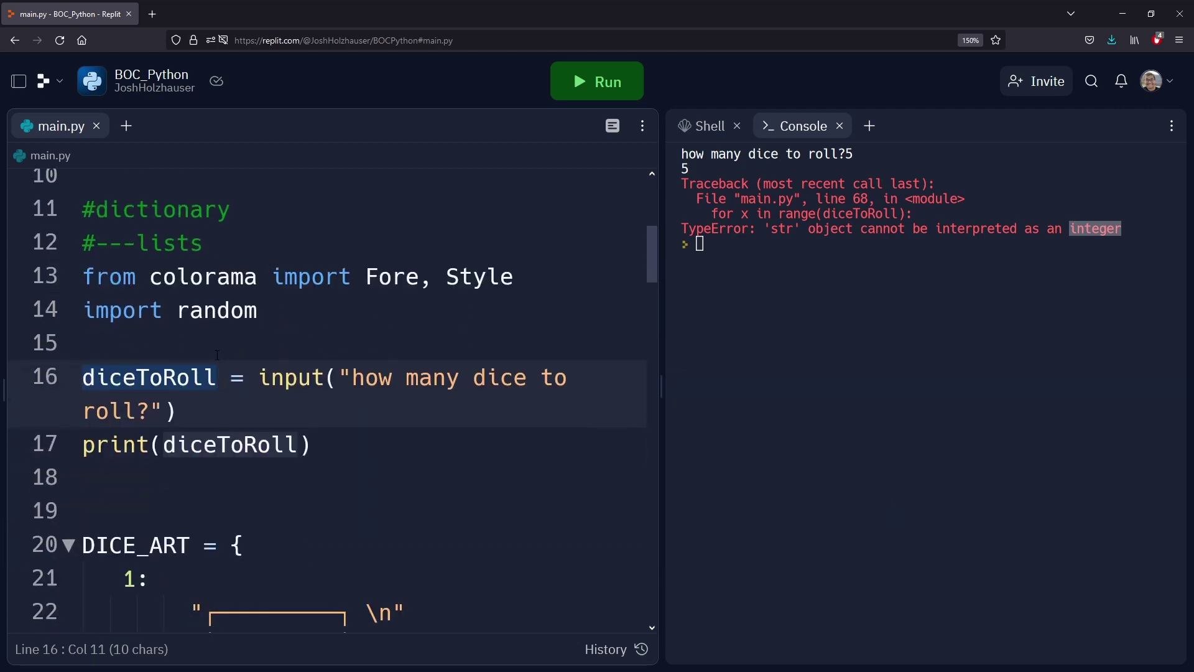
pyautogui.click(209, 352)
pyautogui.press('Return')
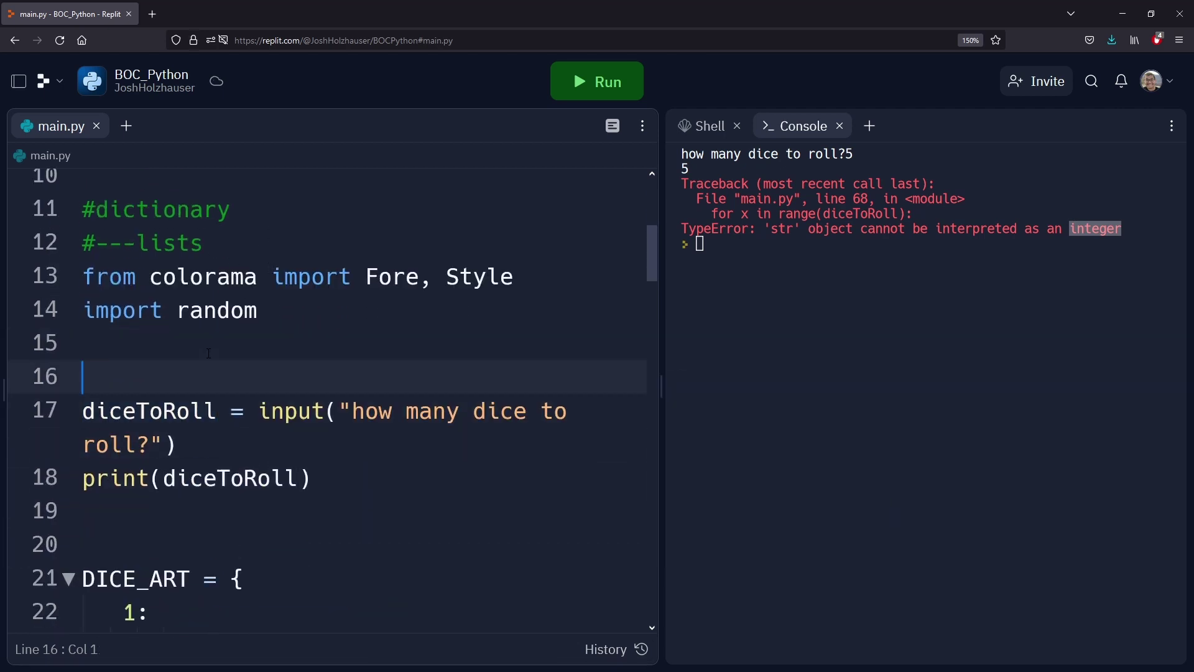
pyautogui.write('#variable ')
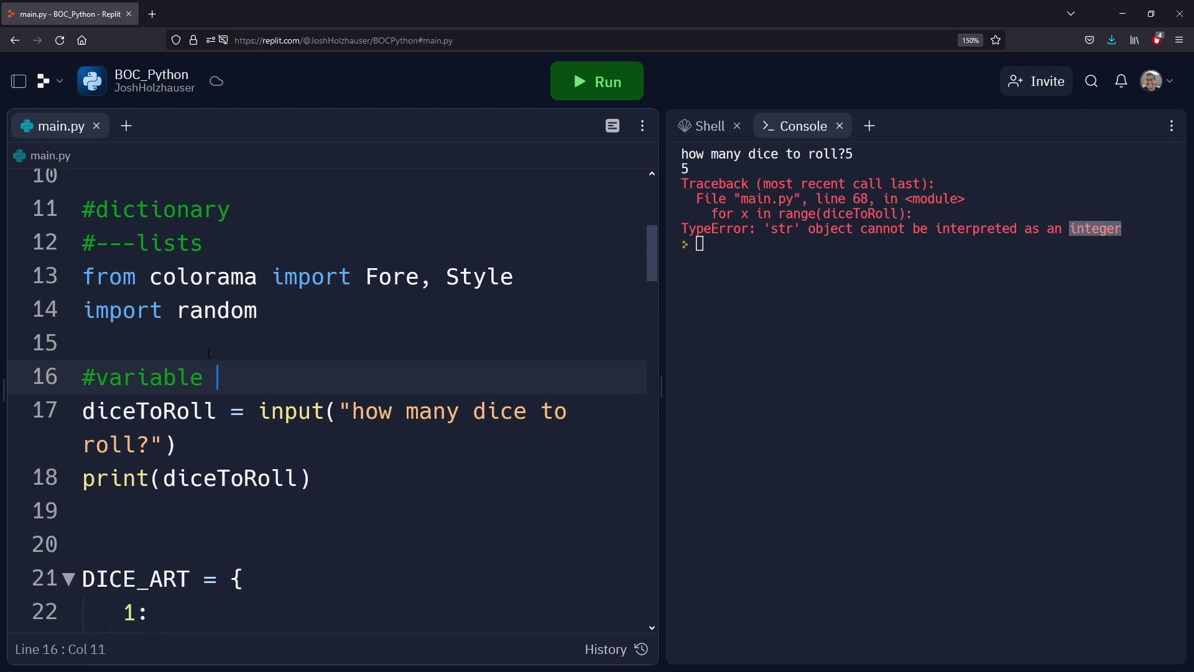
pyautogui.write('type string')
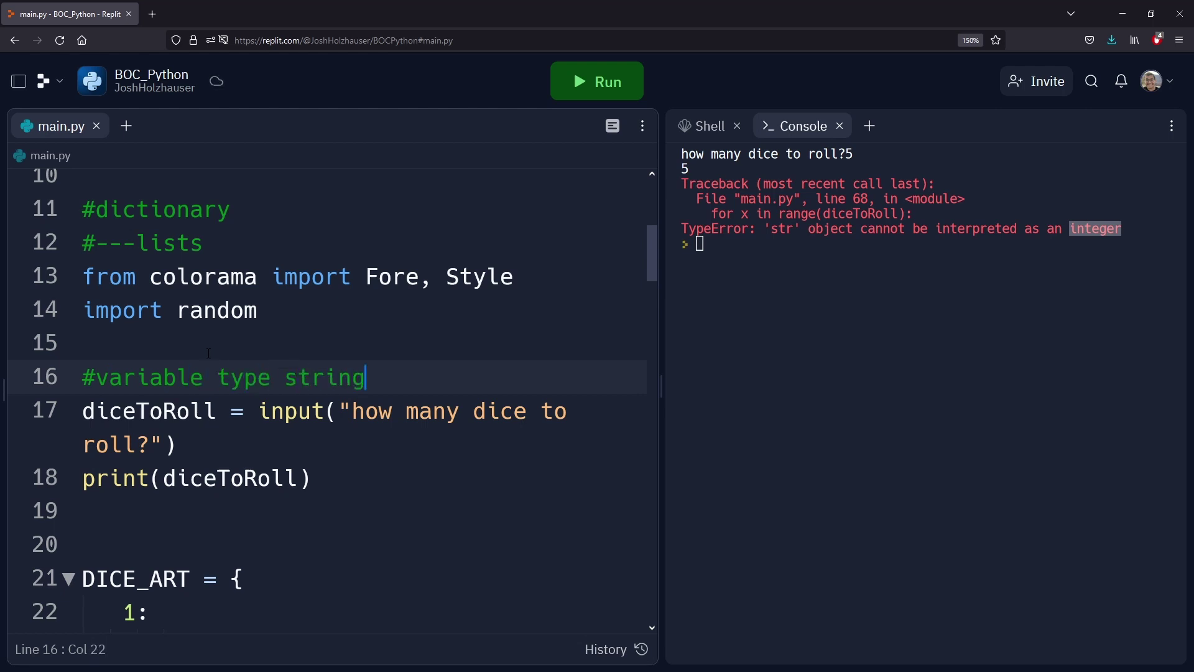
# Step: Highlight diceToRoll on the input and print lines, and the echoed 5 in the console
pyautogui.doubleClick(149, 411)
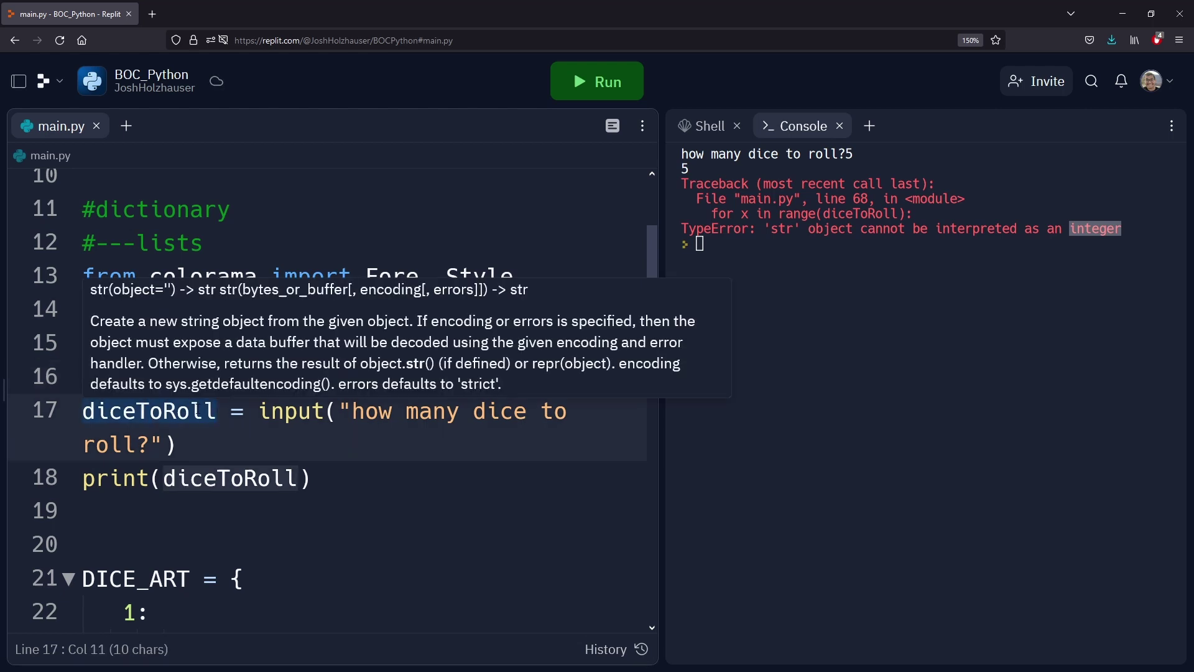
pyautogui.click(192, 477)
pyautogui.doubleClick(191, 477)
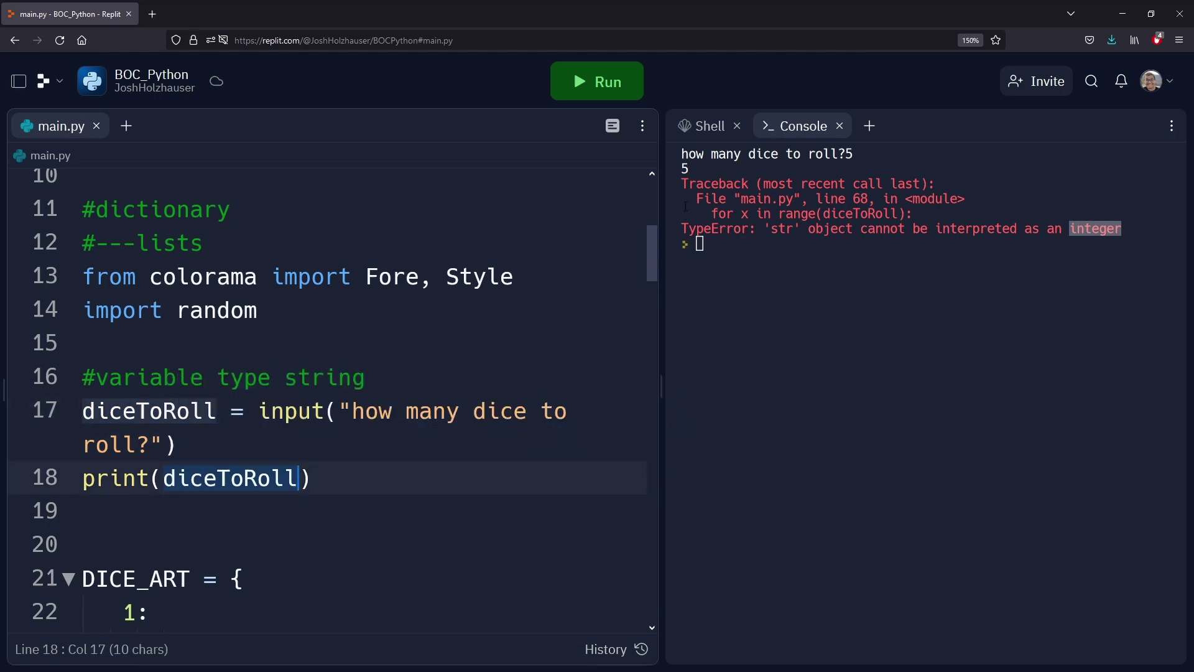
pyautogui.doubleClick(685, 167)
pyautogui.scroll(-2, 552, 253)
pyautogui.scroll(-5, 503, 290)
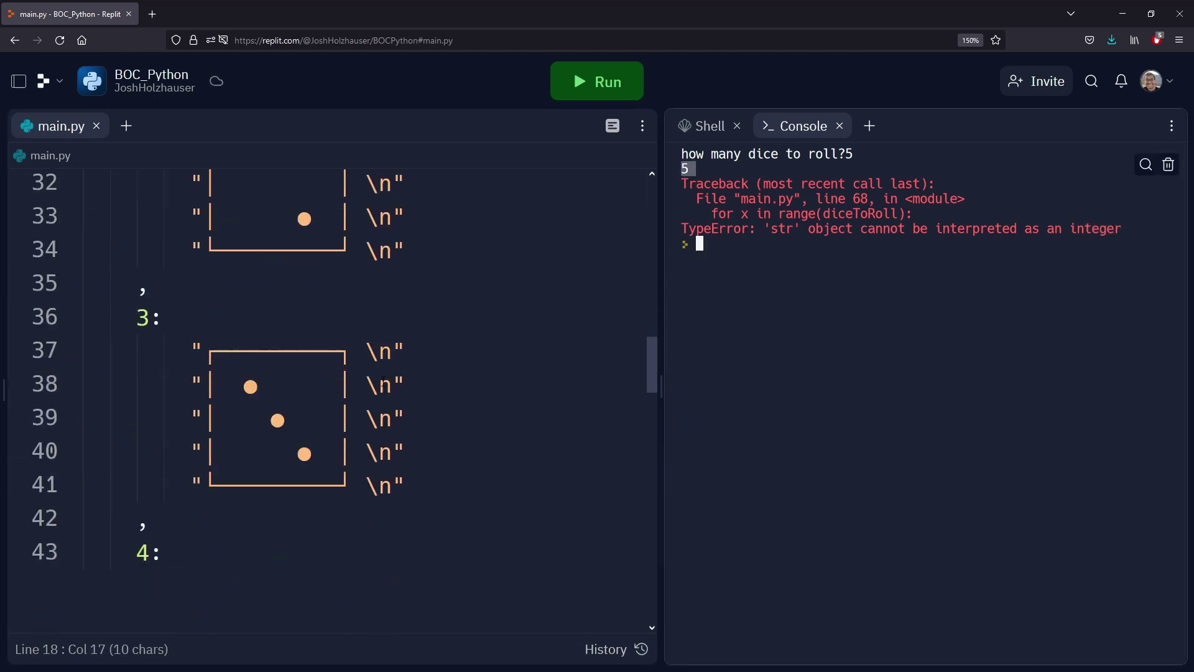
pyautogui.scroll(-3, 448, 326)
pyautogui.scroll(-6, 402, 364)
pyautogui.scroll(-3, 383, 380)
pyautogui.scroll(2, 355, 383)
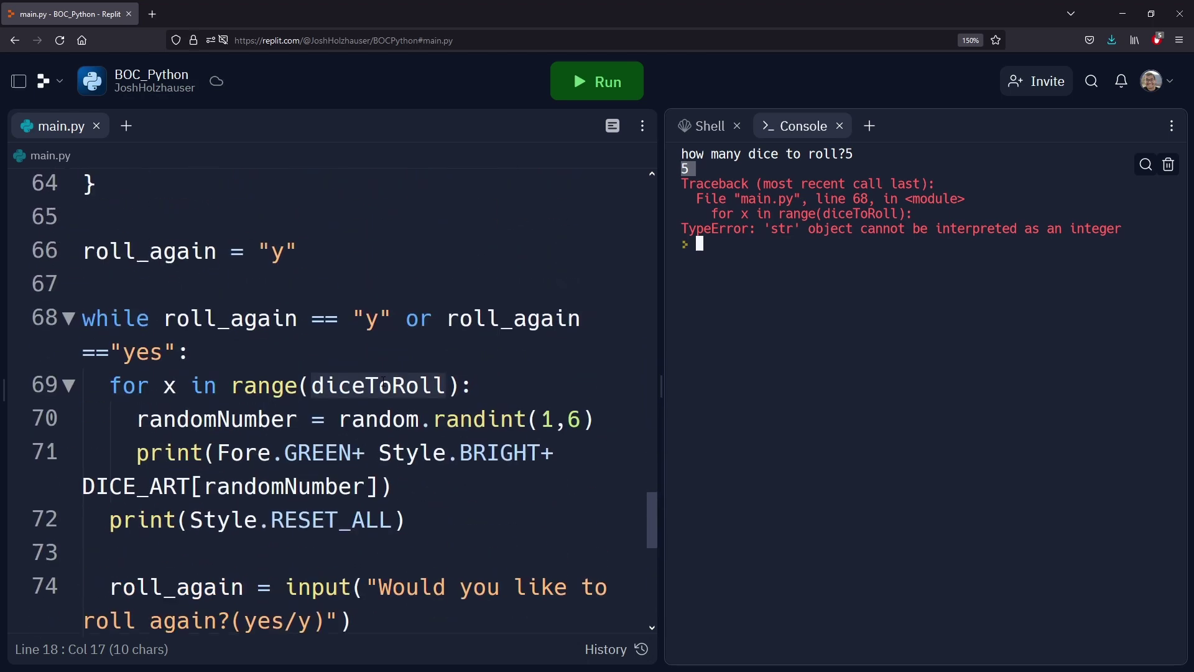
# Step: Change line 69's loop header to for x in range(int(diceToRoll)):
pyautogui.click(312, 389)
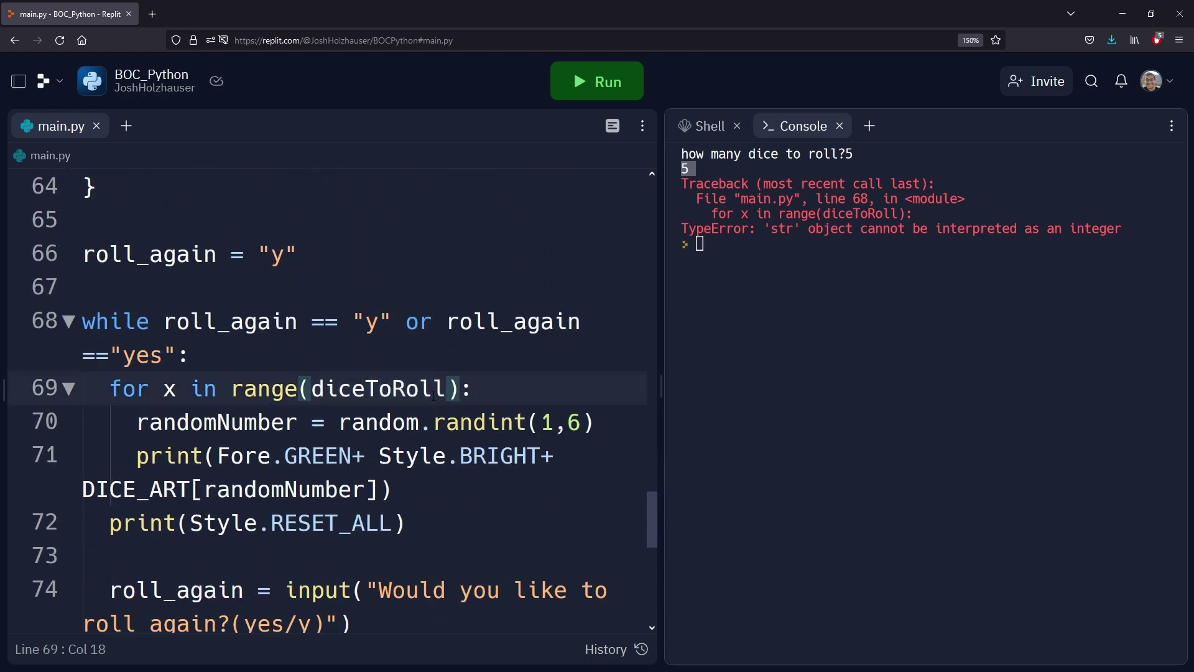
pyautogui.moveTo(314, 388)
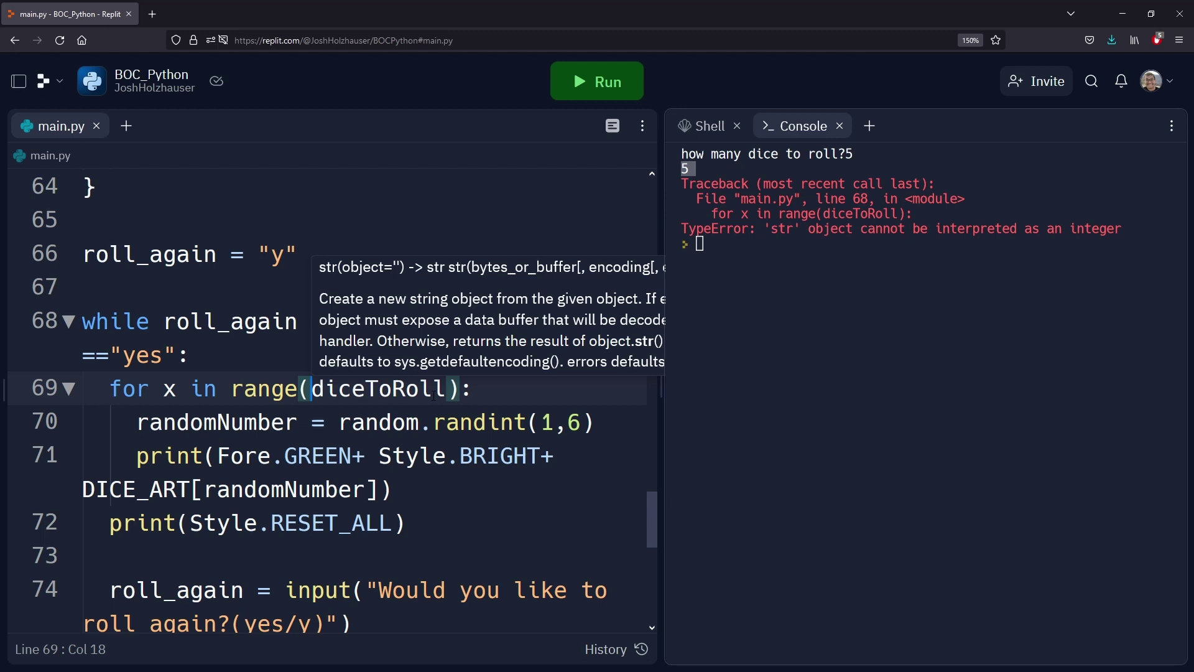
pyautogui.doubleClick(264, 389)
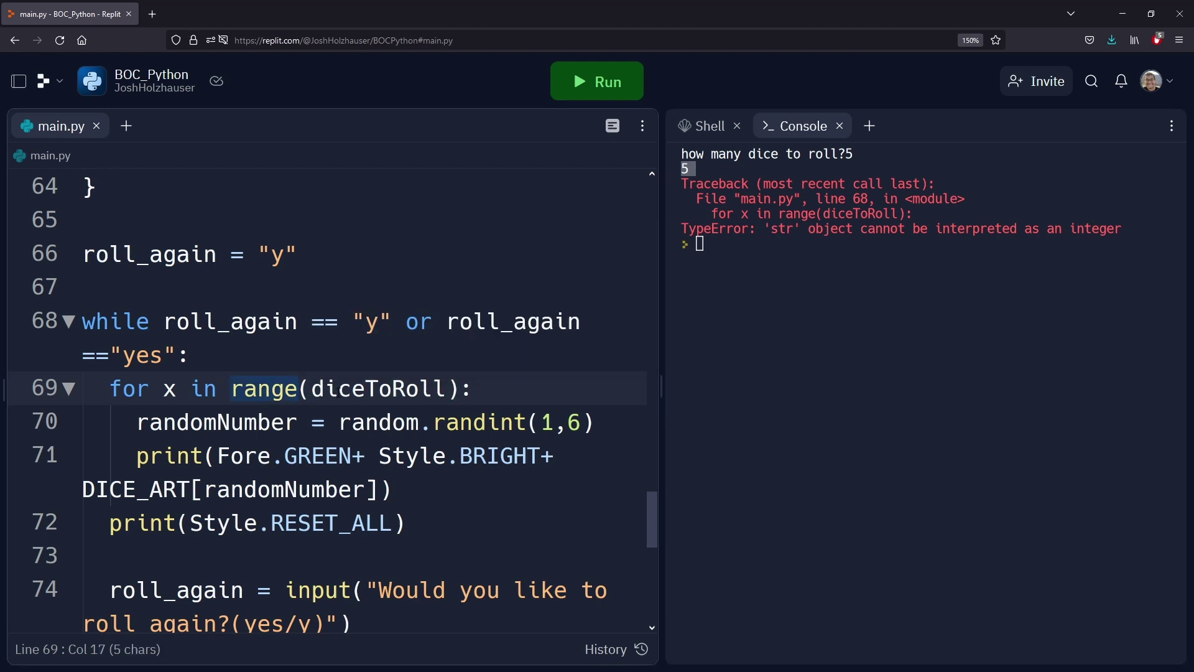
pyautogui.doubleClick(411, 389)
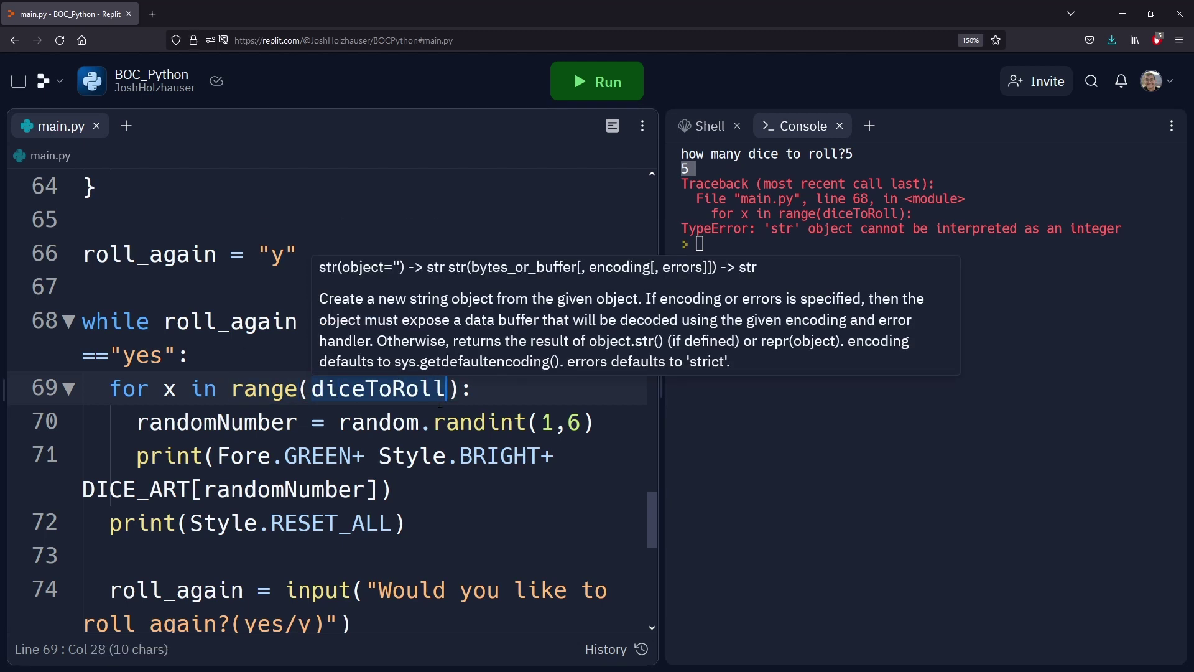
pyautogui.click(692, 169)
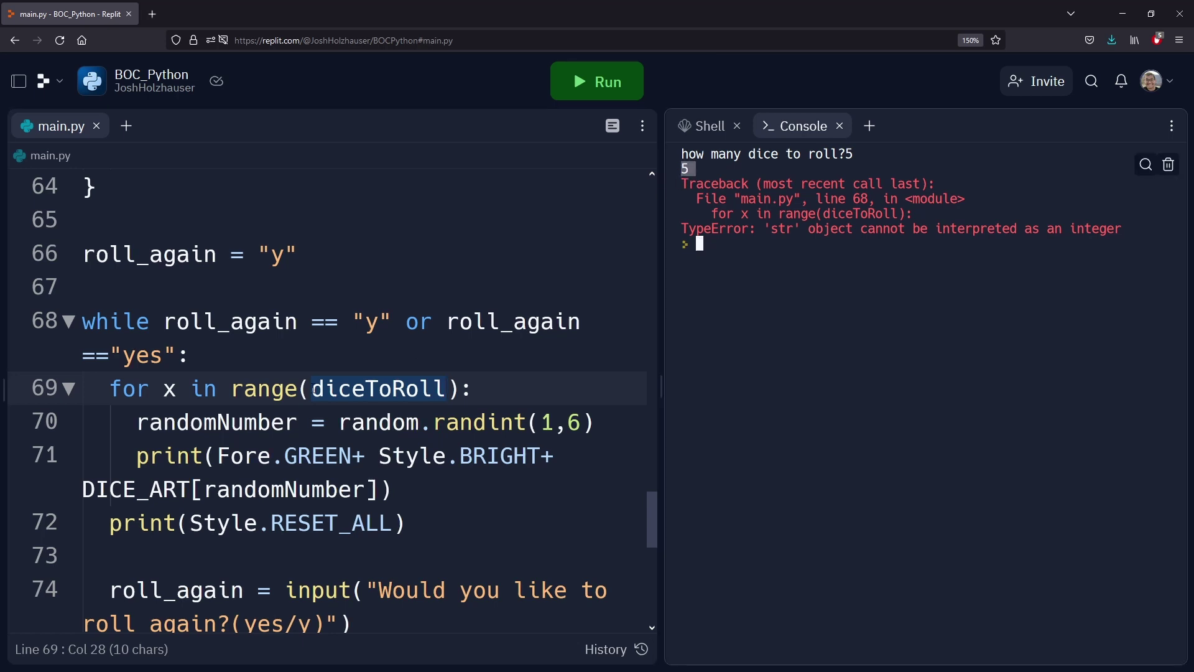
pyautogui.click(310, 389)
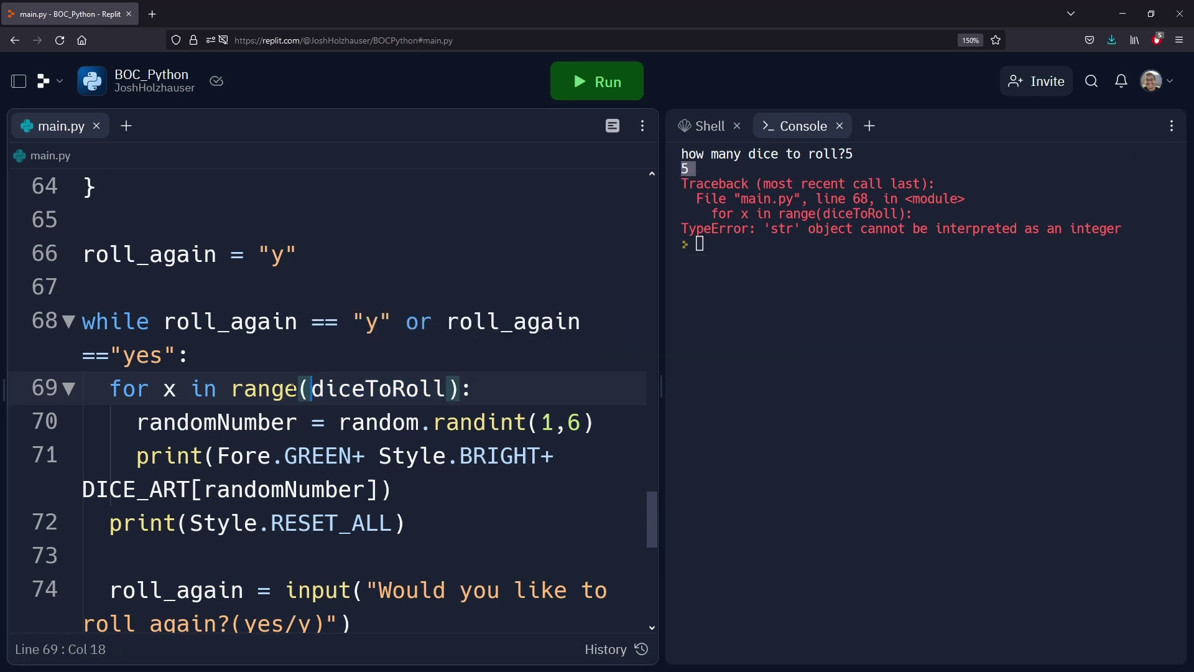
pyautogui.moveTo(265, 388)
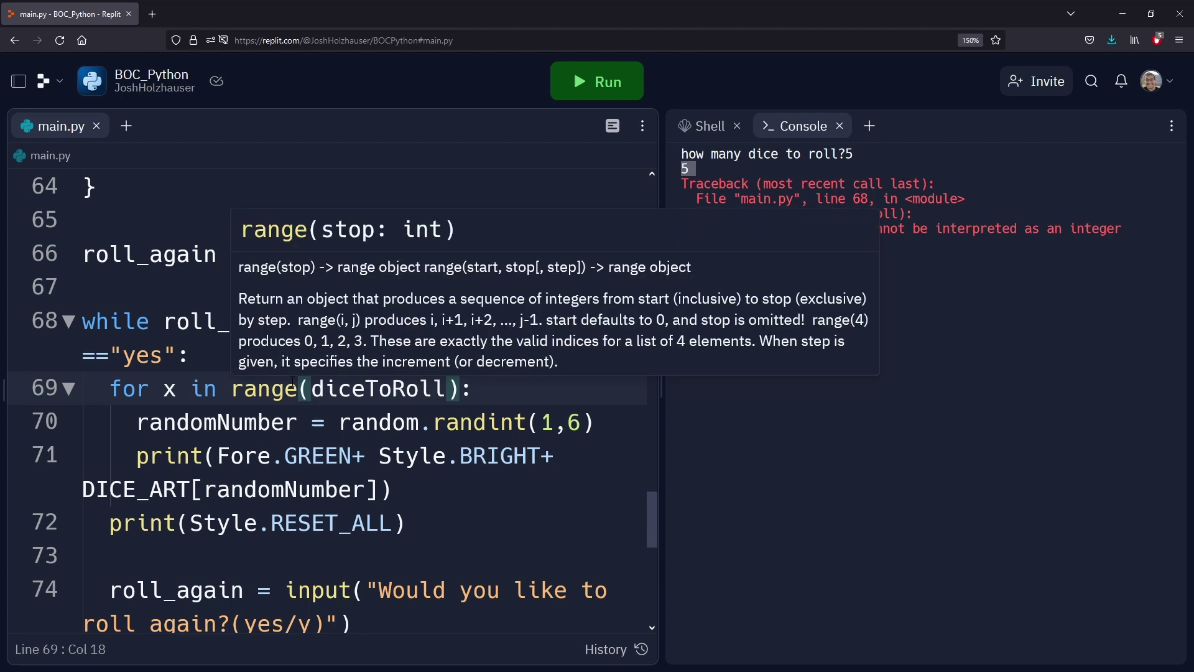
pyautogui.write('int')
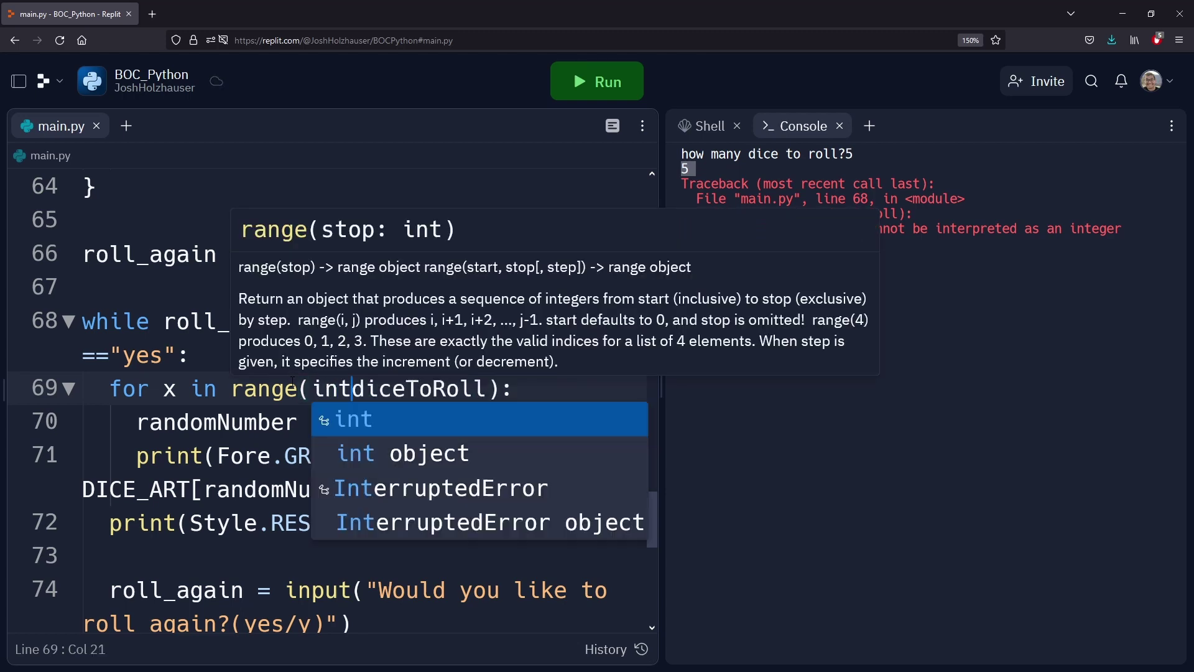
pyautogui.write('(')
pyautogui.press('Right')
pyautogui.press('Right')
pyautogui.press('Right')
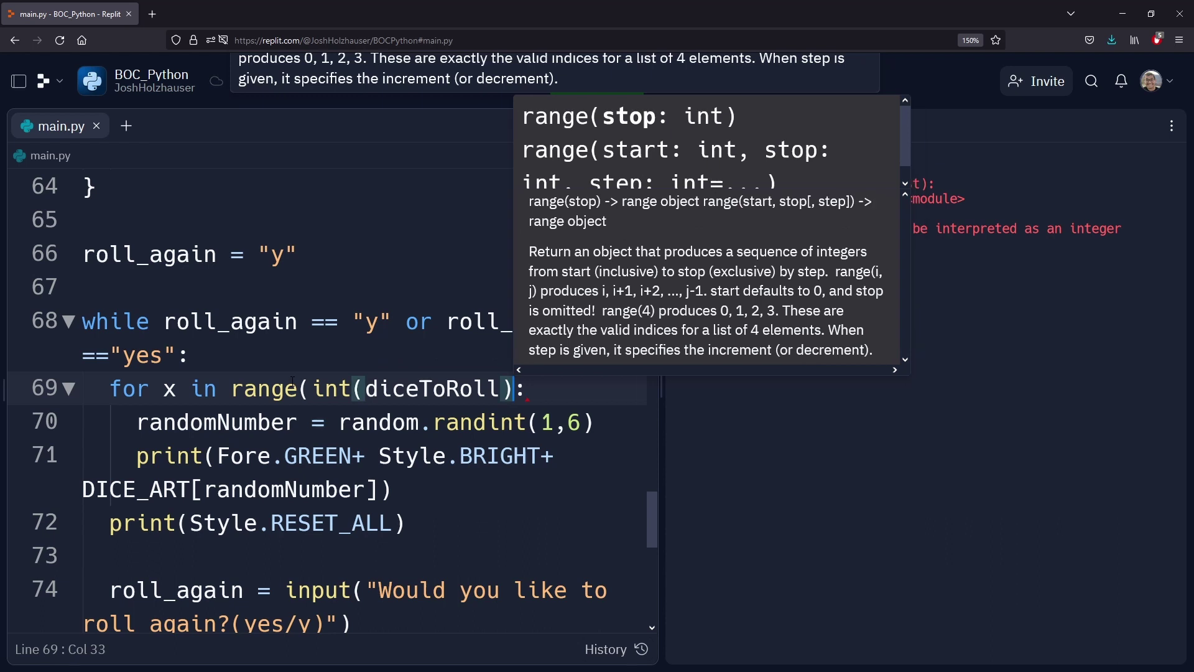
pyautogui.press('Left')
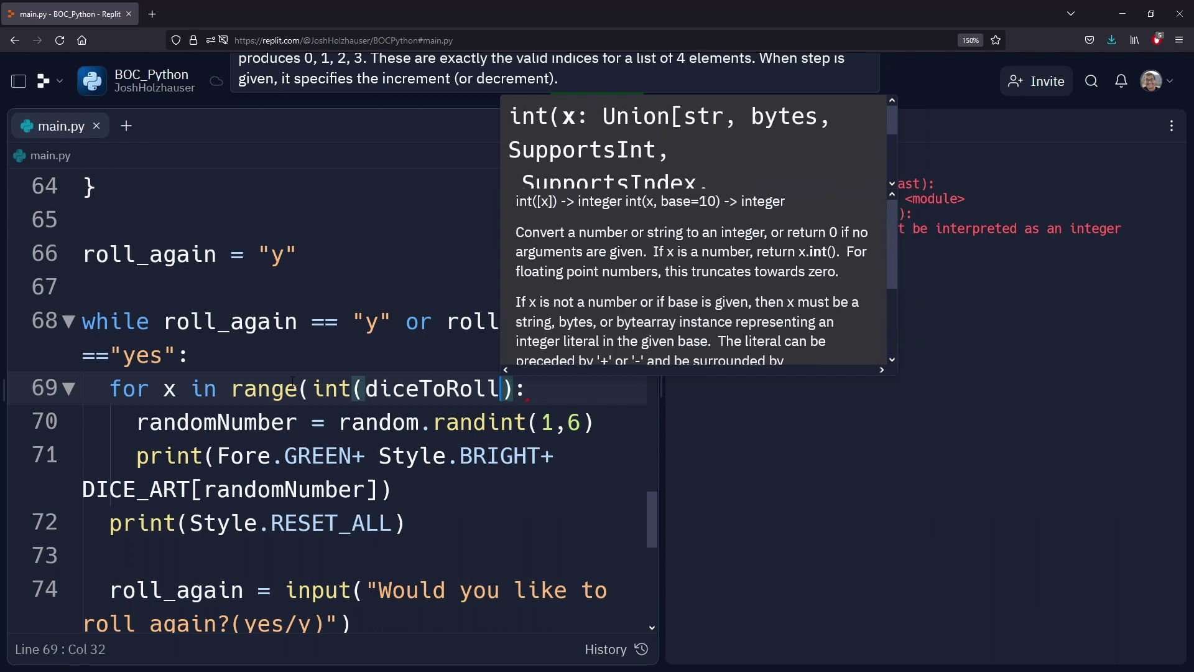
pyautogui.press('Right')
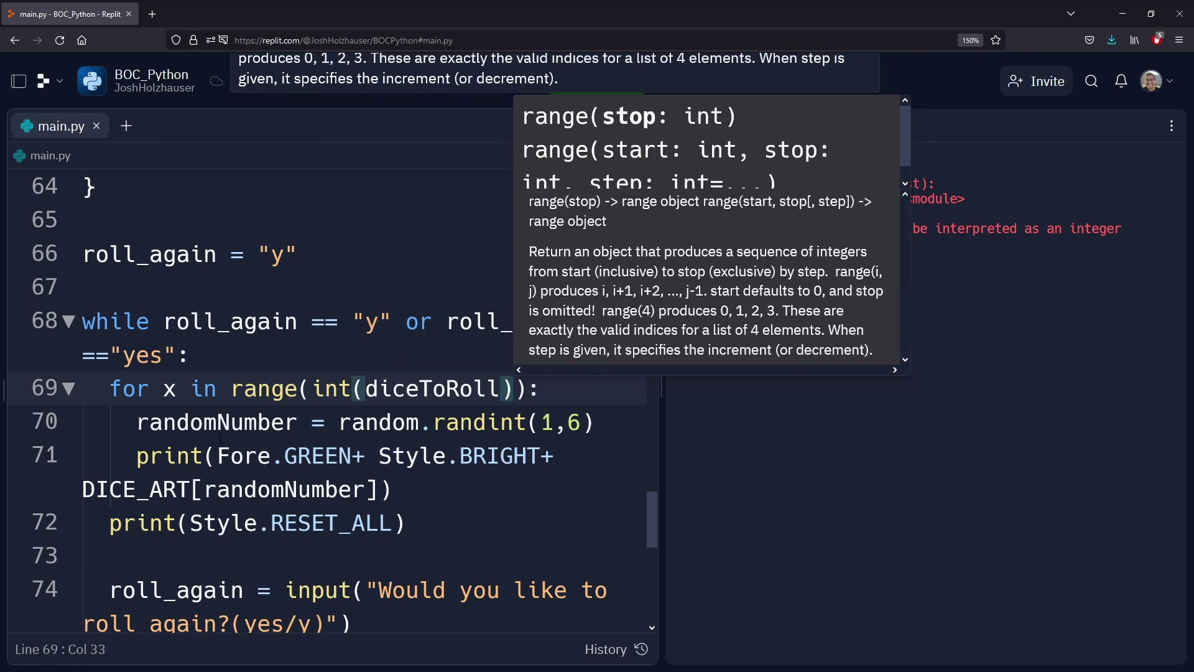
# Step: Stop and restart the updated dice roller from the beginning
pyautogui.press('Left')
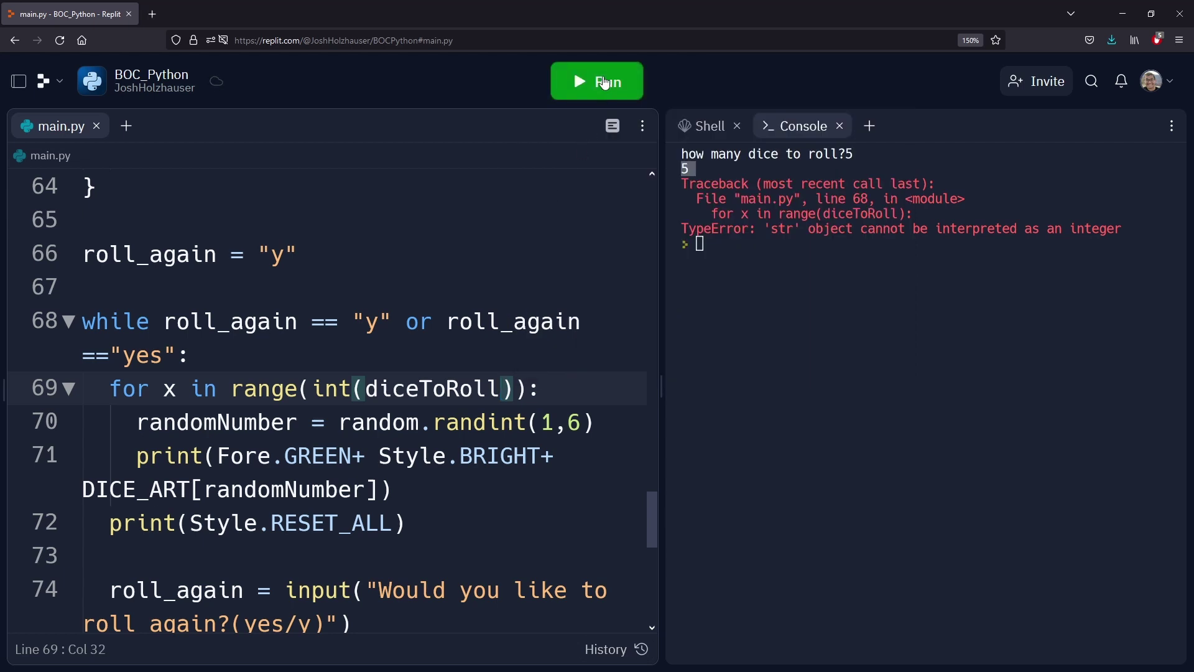
pyautogui.click(603, 82)
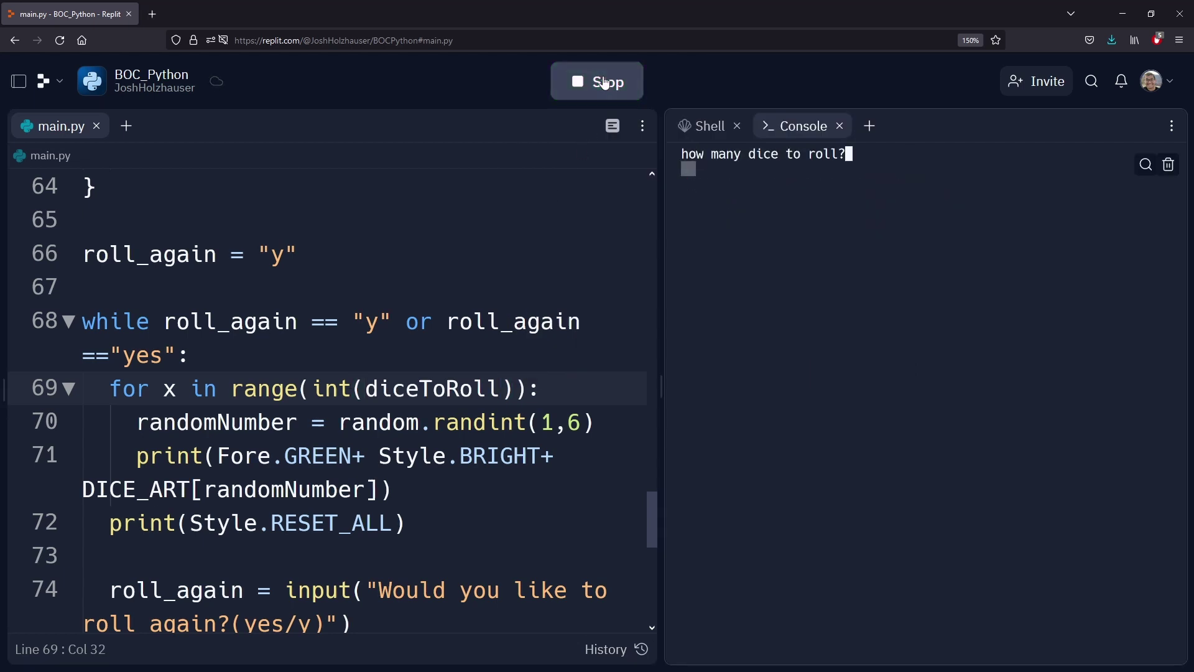
pyautogui.click(604, 83)
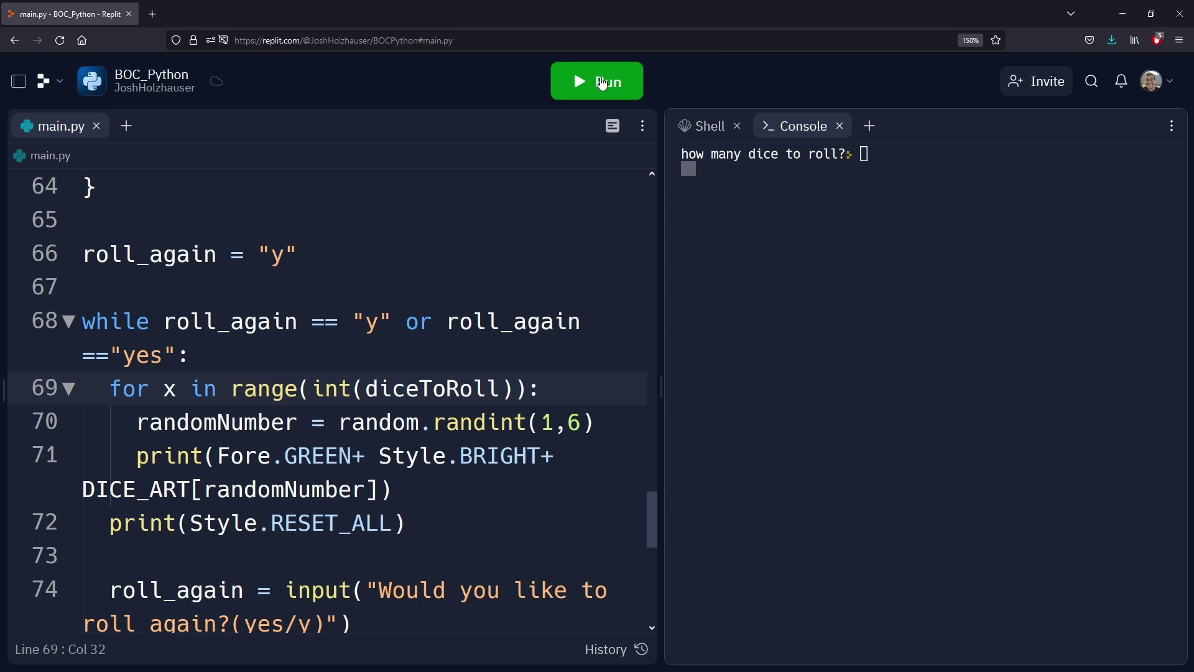
pyautogui.click(602, 82)
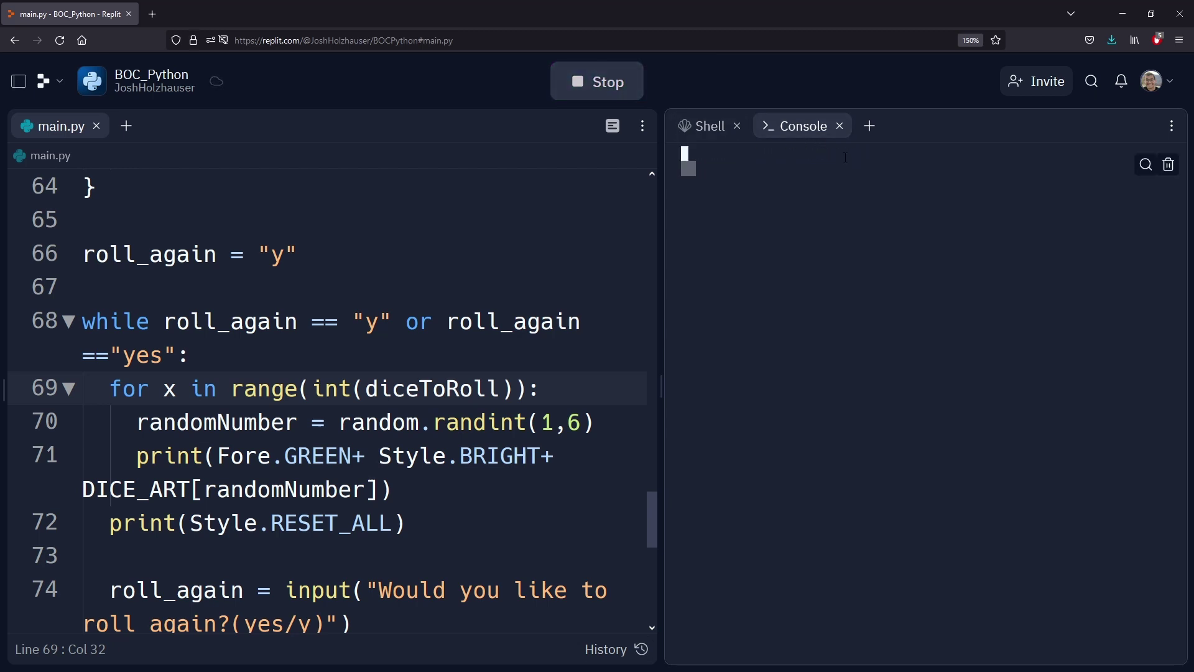
pyautogui.click(351, 388)
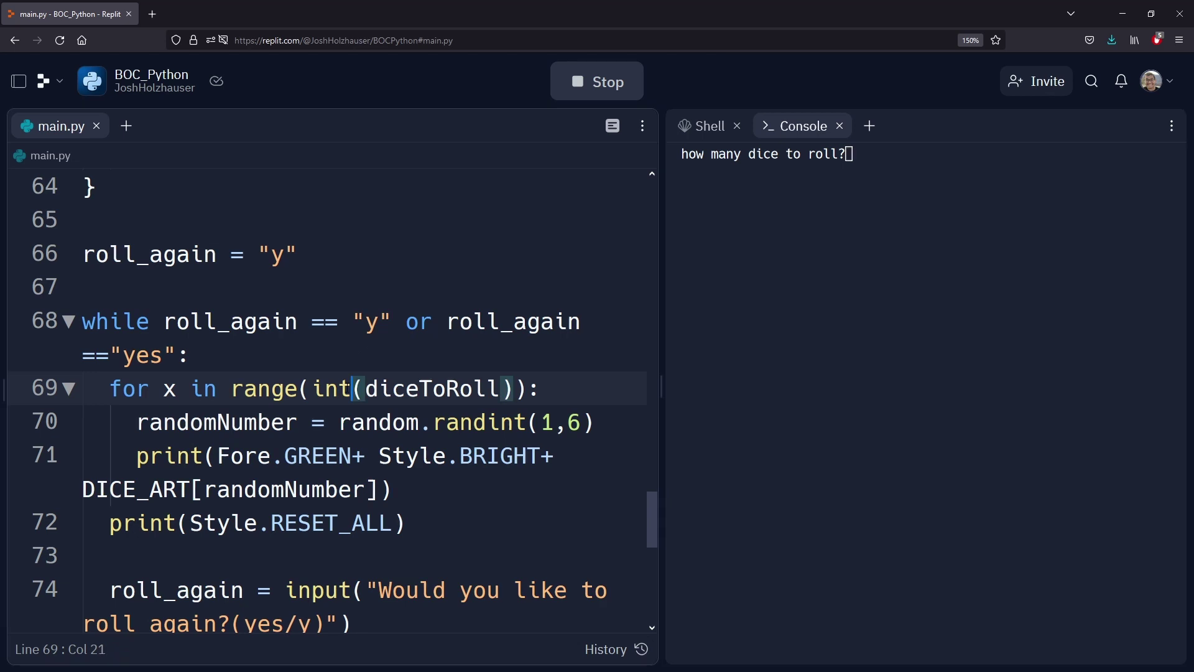
# Step: Roll 5 dice, then answer 'y' at each roll-again prompt, getting five green dice each time
pyautogui.click(862, 154)
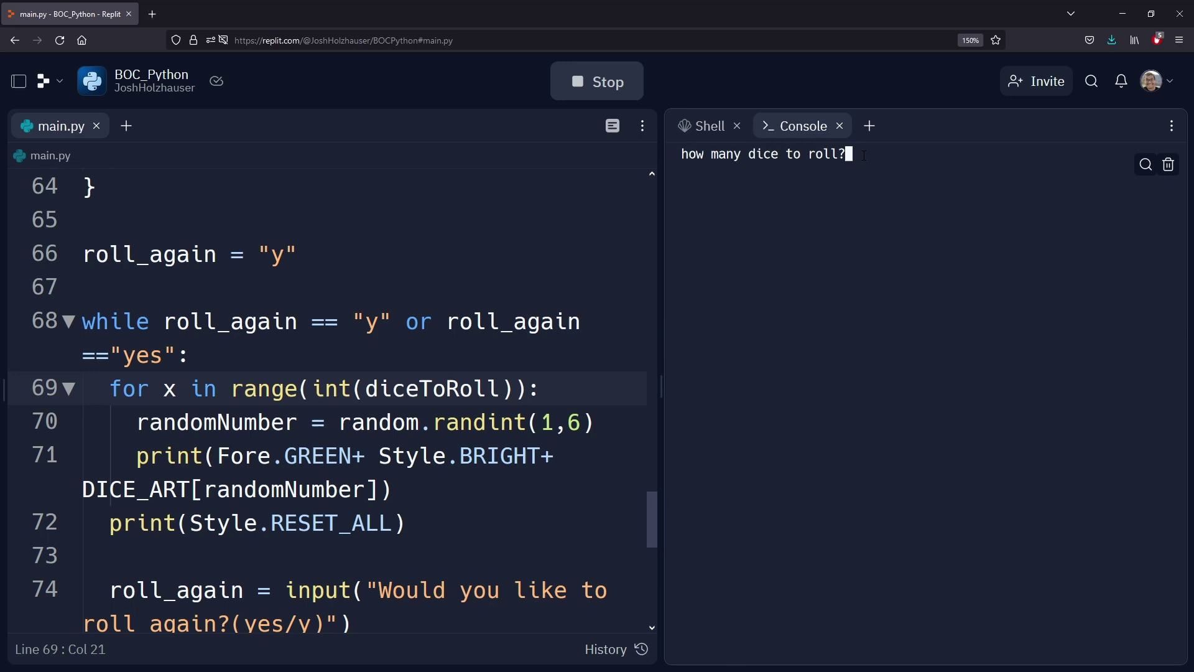
pyautogui.write('5')
pyautogui.press('Return')
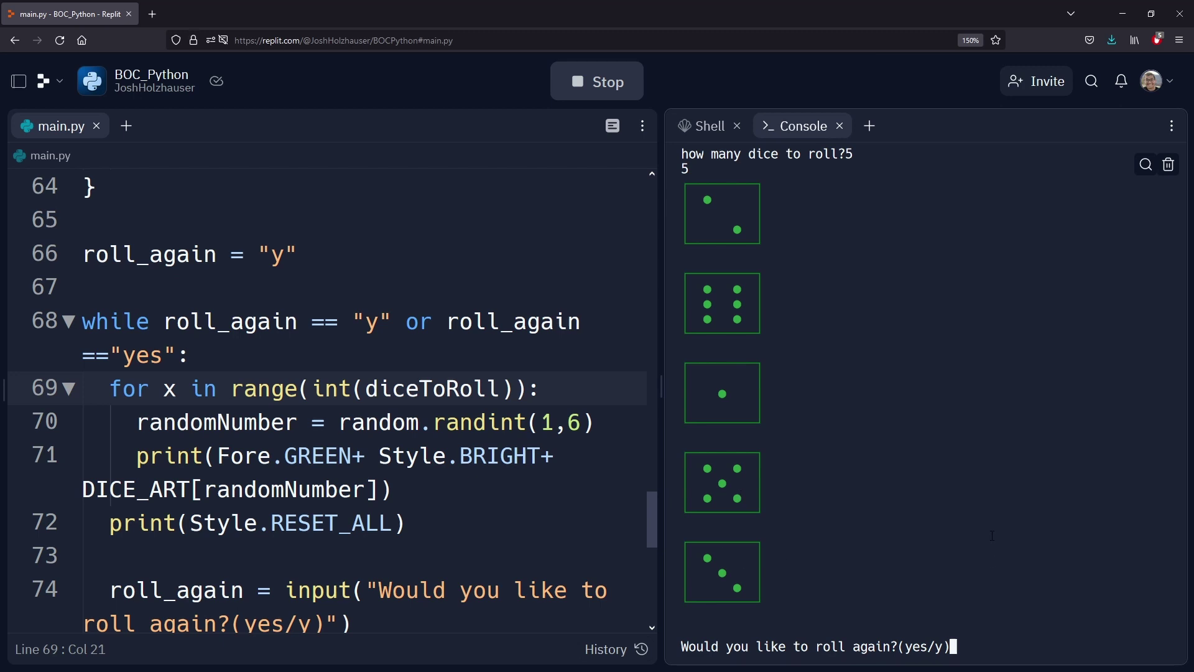
pyautogui.write('y')
pyautogui.press('Return')
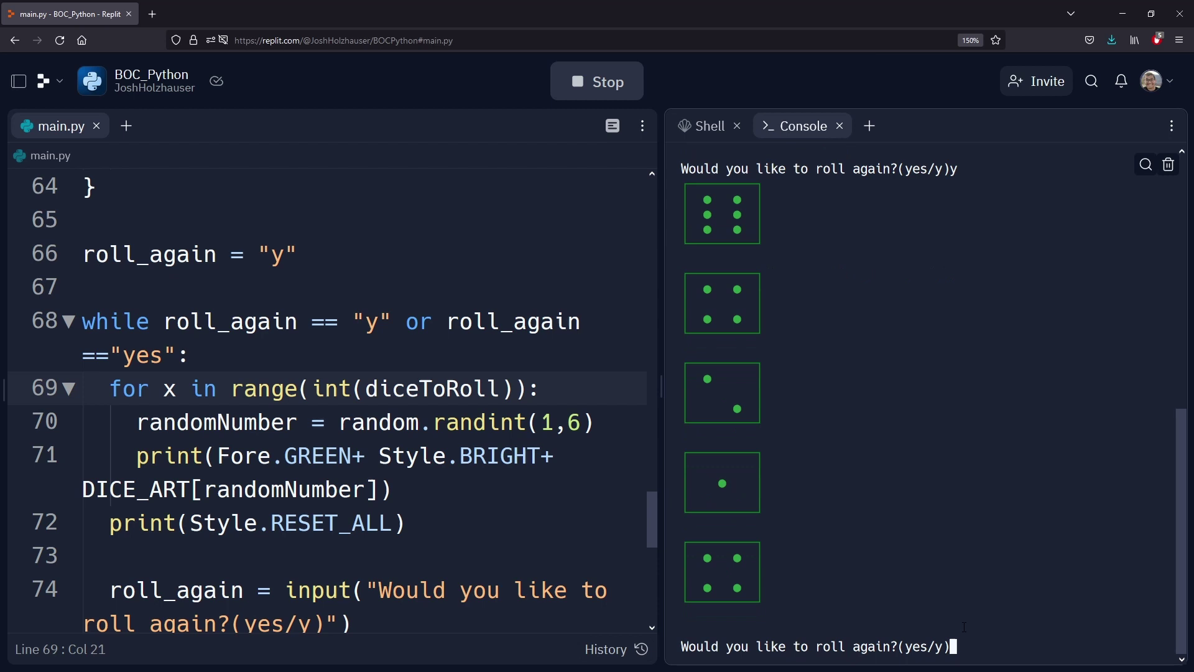
pyautogui.write('y')
pyautogui.press('Return')
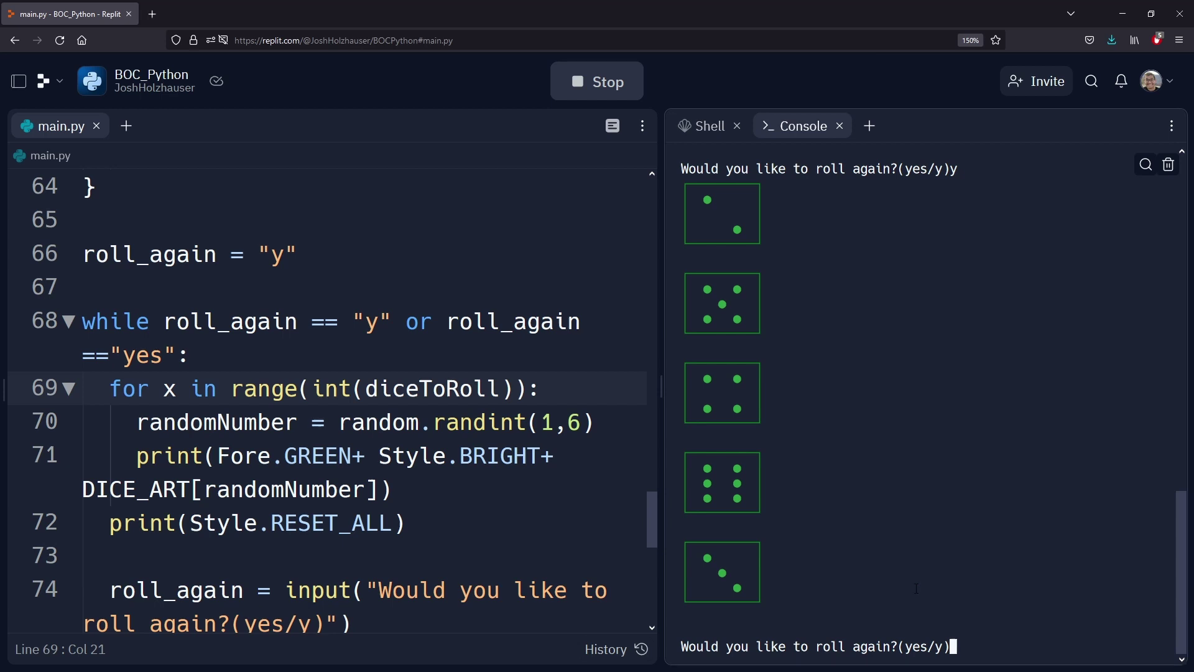
pyautogui.write('y')
pyautogui.press('Return')
pyautogui.scroll(10, 924, 392)
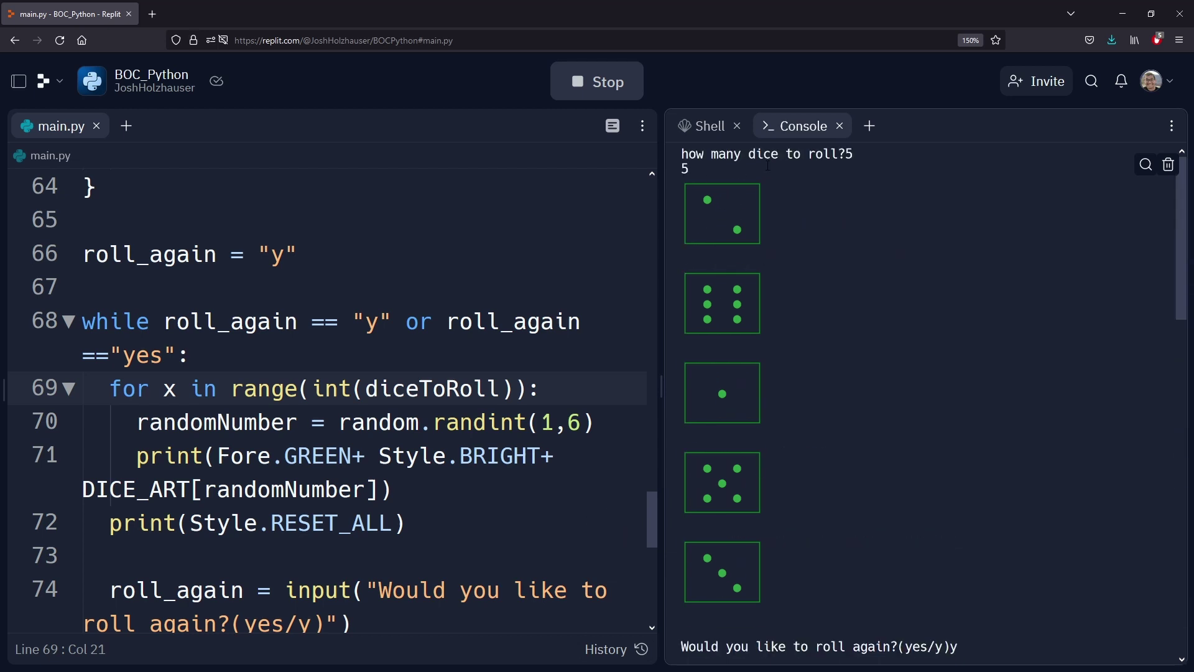
pyautogui.scroll(-4, 839, 196)
pyautogui.scroll(-3, 896, 401)
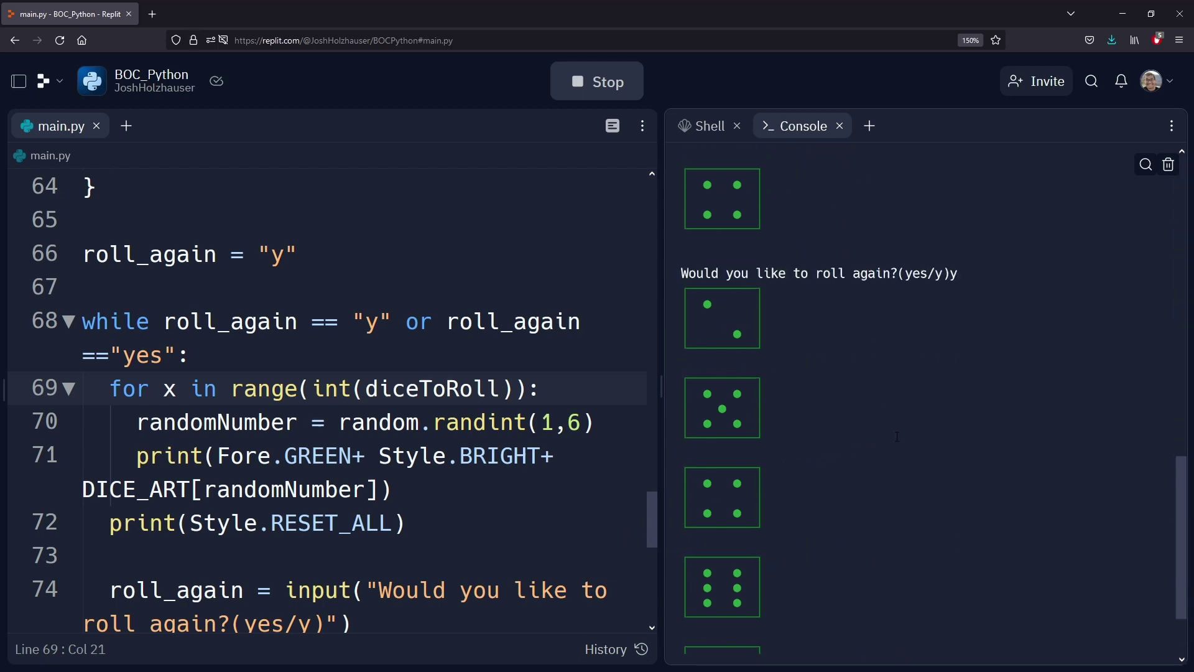
pyautogui.scroll(-3, 965, 614)
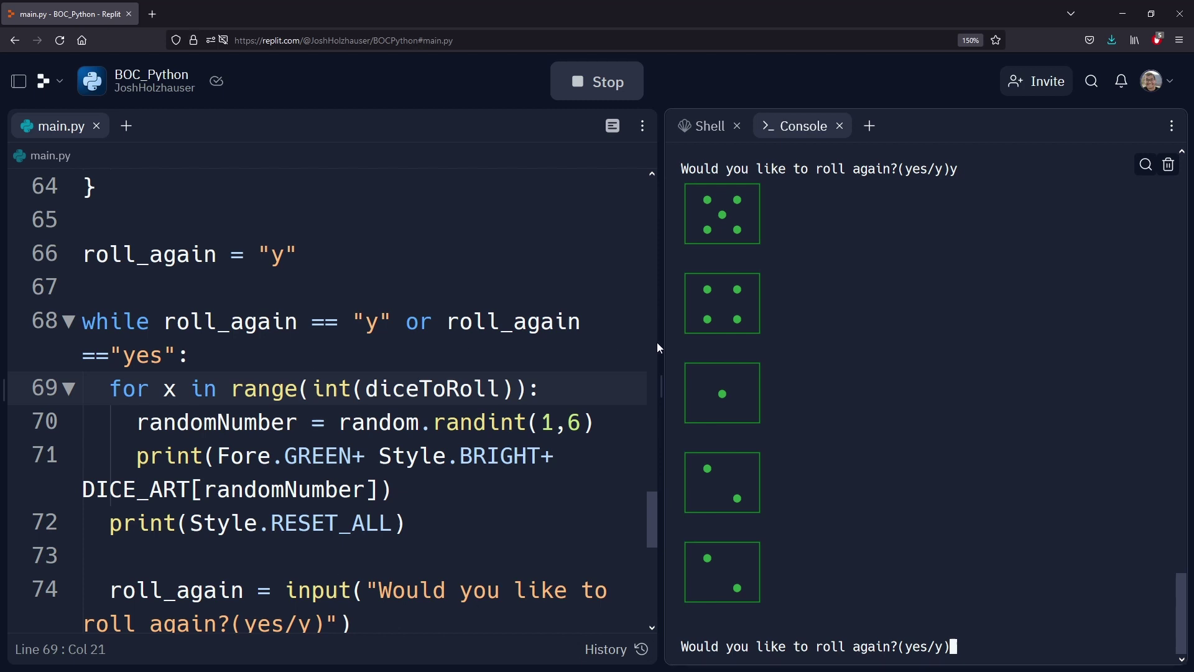
pyautogui.moveTo(660, 347); pyautogui.dragTo(929, 355)
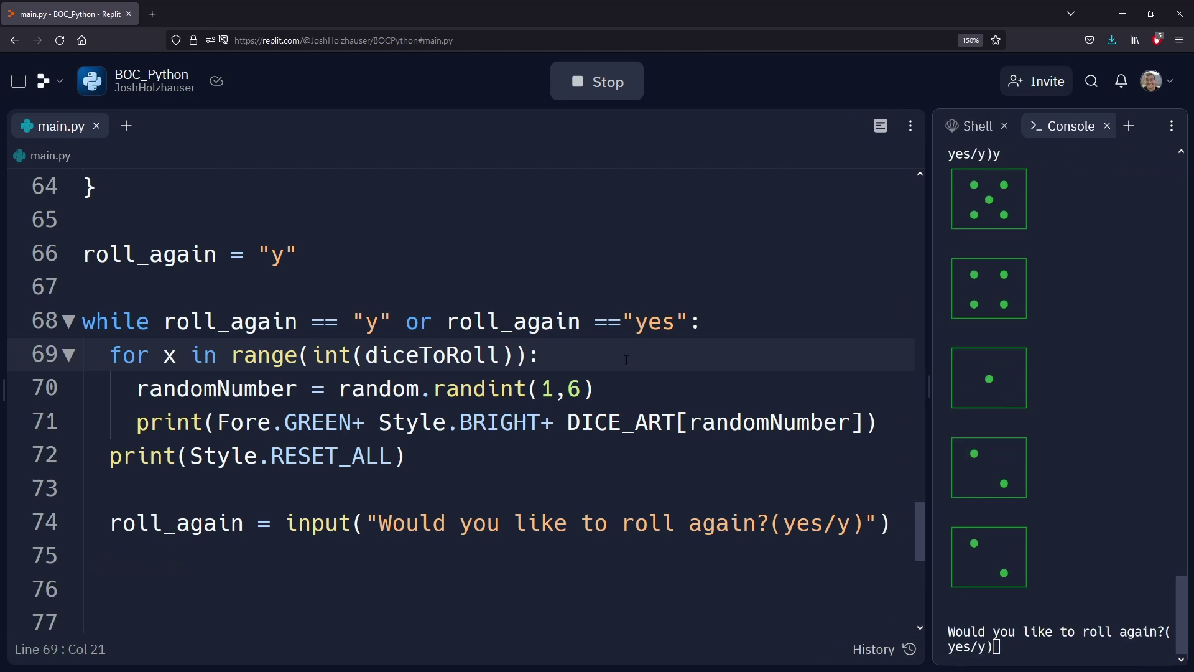
pyautogui.moveTo(109, 354); pyautogui.dragTo(527, 356)
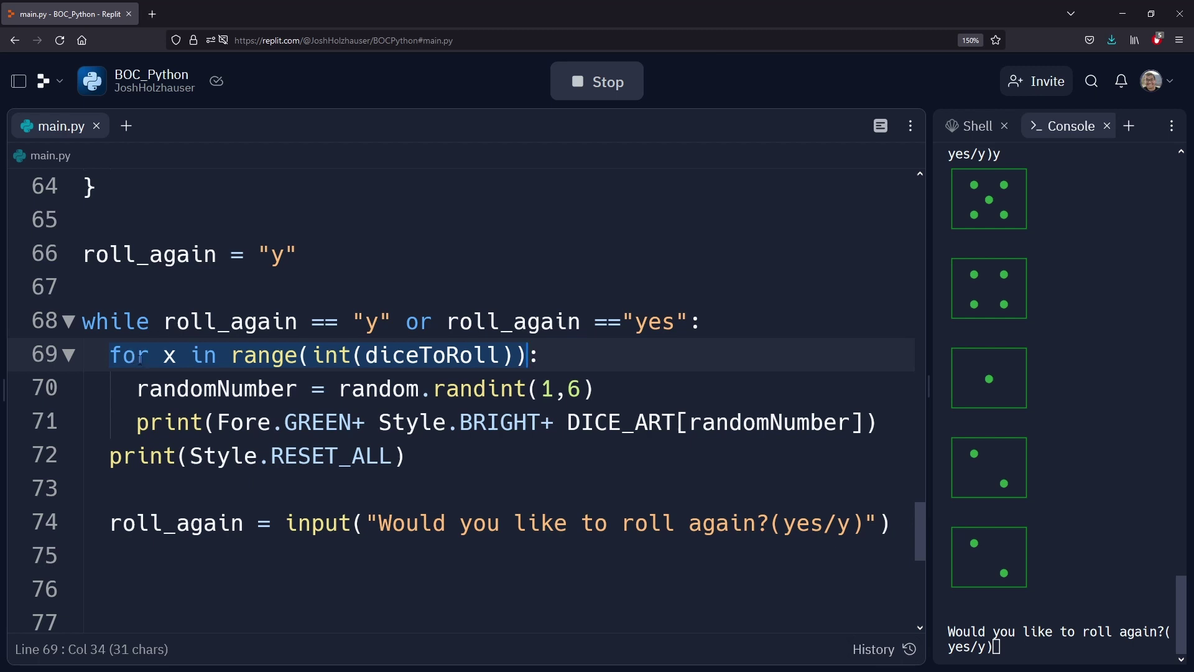
pyautogui.click(162, 355)
pyautogui.moveTo(164, 356); pyautogui.dragTo(176, 356)
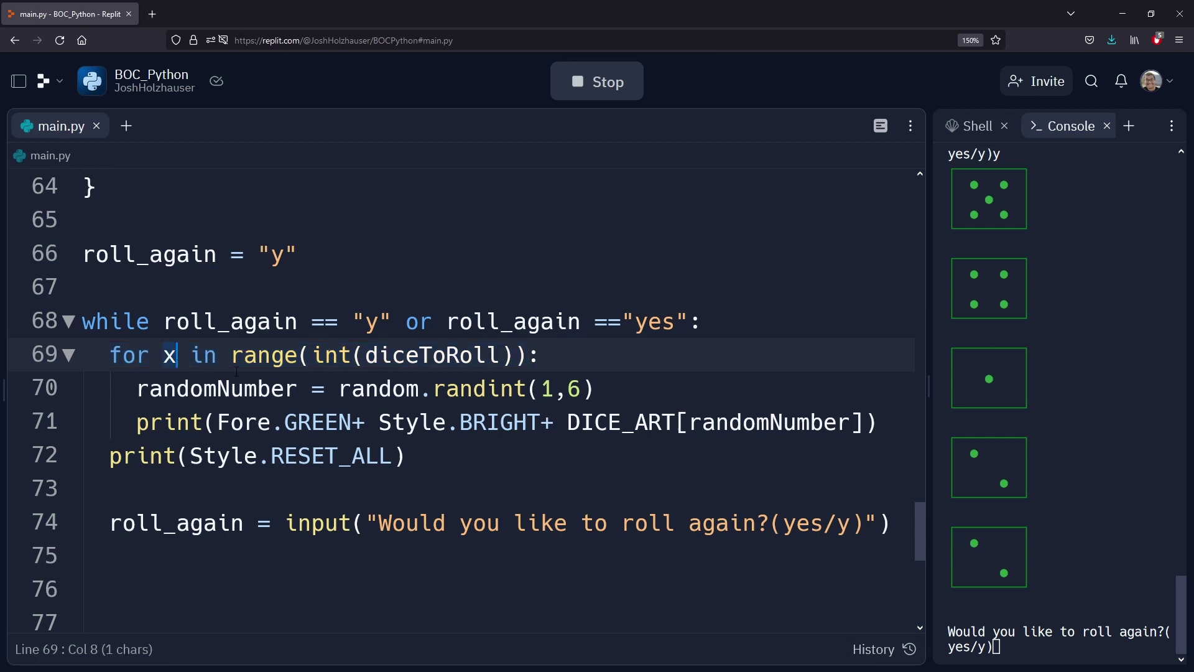
pyautogui.doubleClick(210, 355)
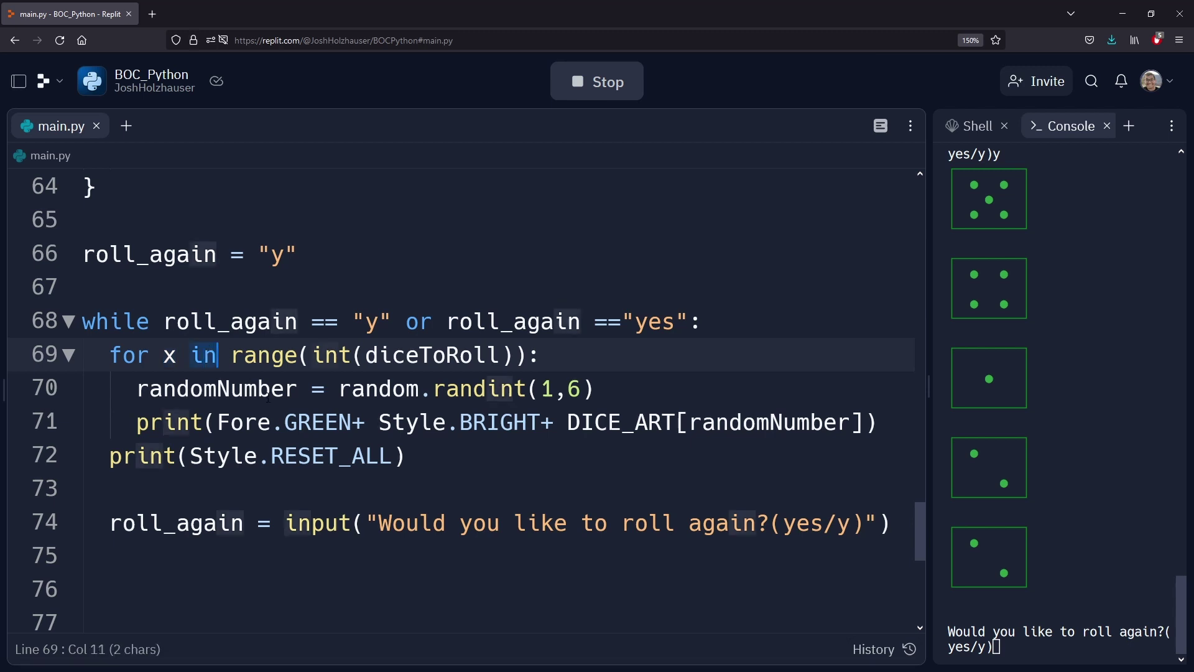
pyautogui.doubleClick(273, 357)
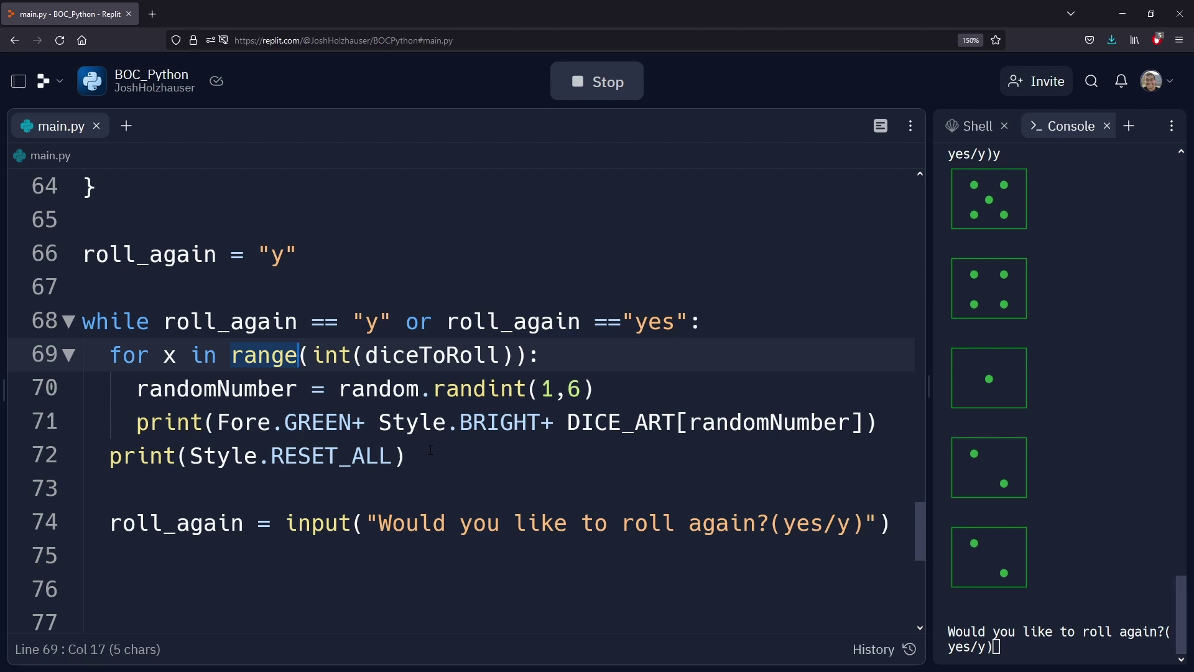
pyautogui.doubleClick(414, 362)
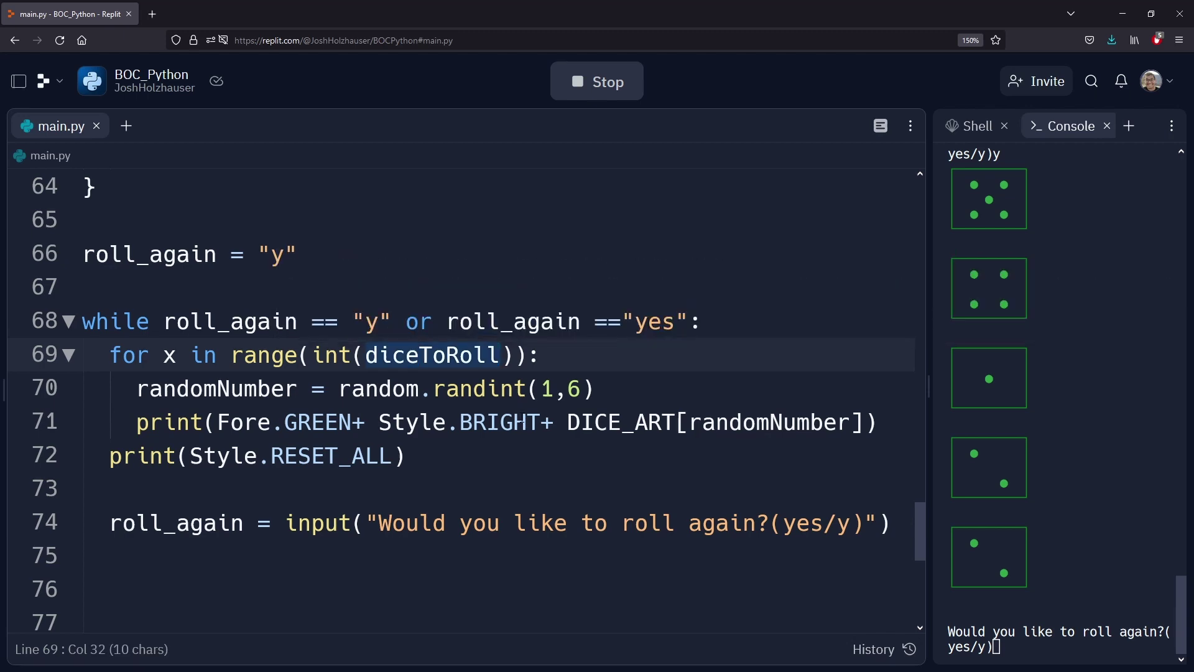
pyautogui.click(405, 456)
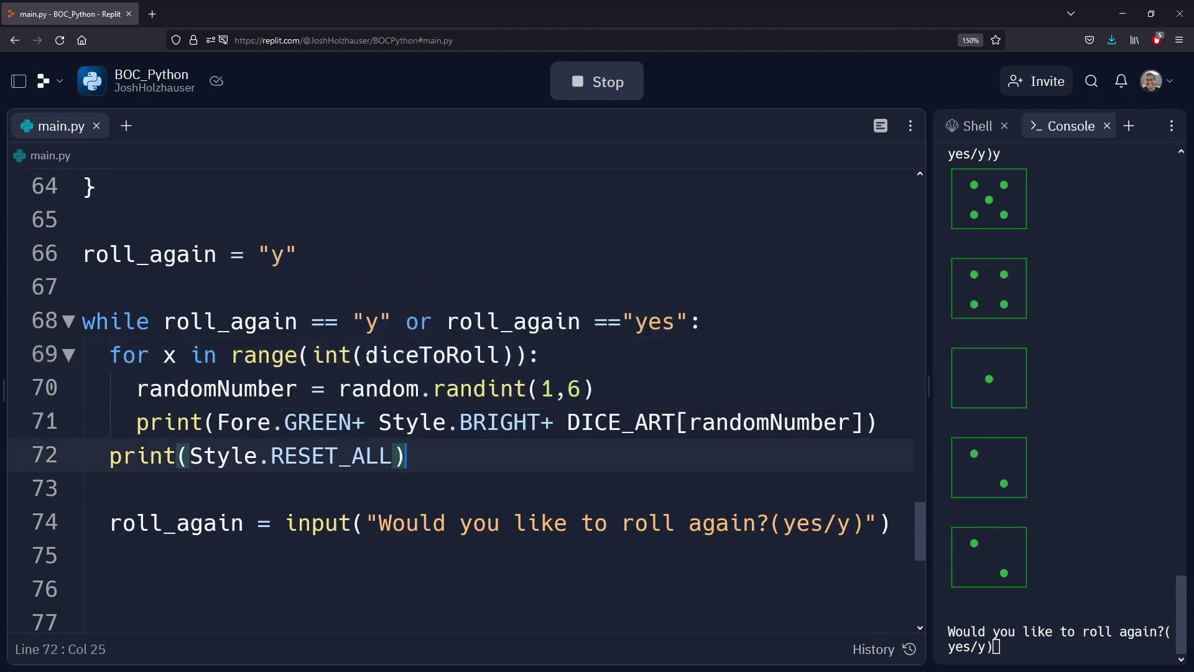
pyautogui.doubleClick(327, 355)
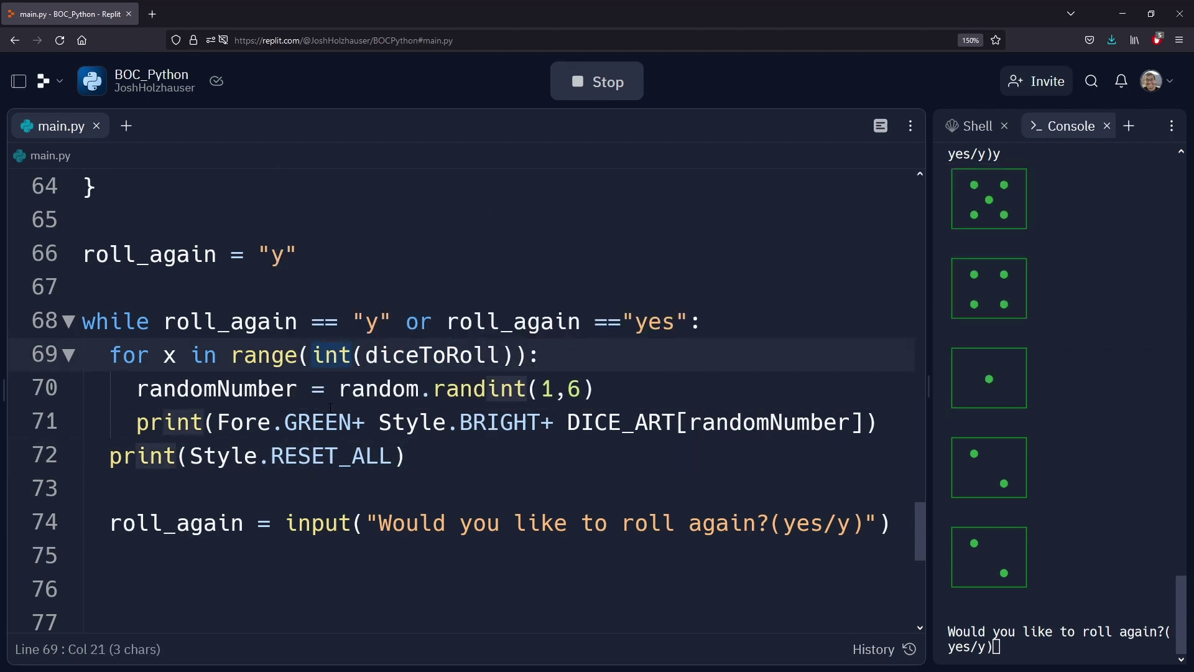
pyautogui.click(312, 357)
pyautogui.moveTo(333, 356)
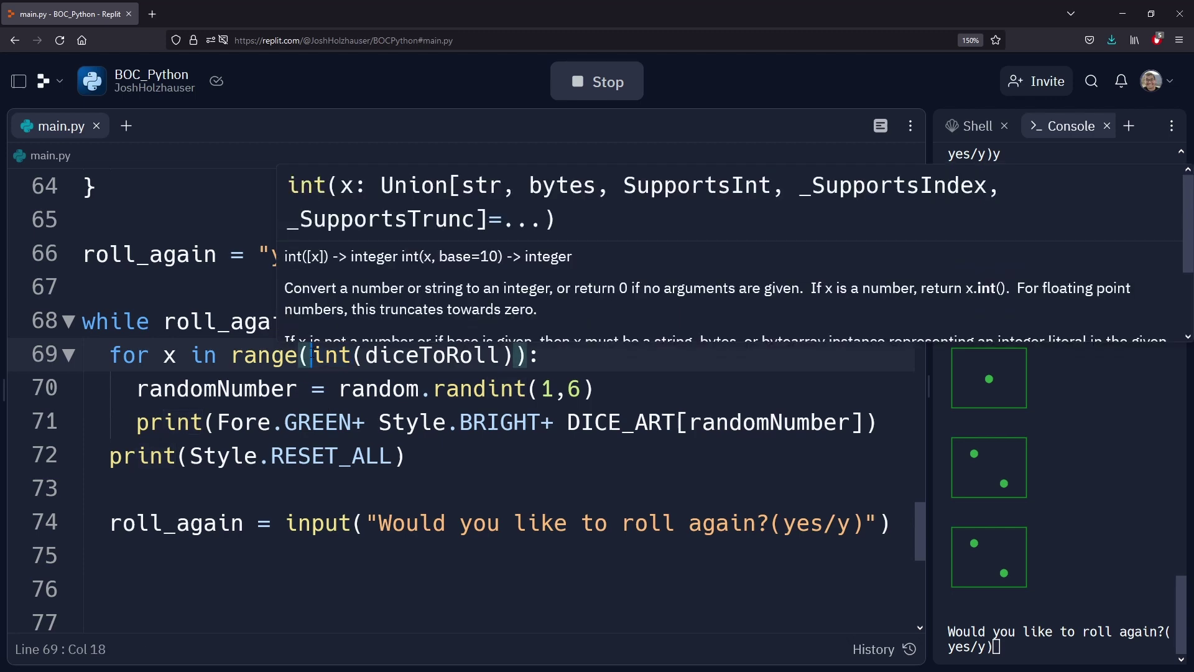
pyautogui.moveTo(311, 356); pyautogui.dragTo(501, 356)
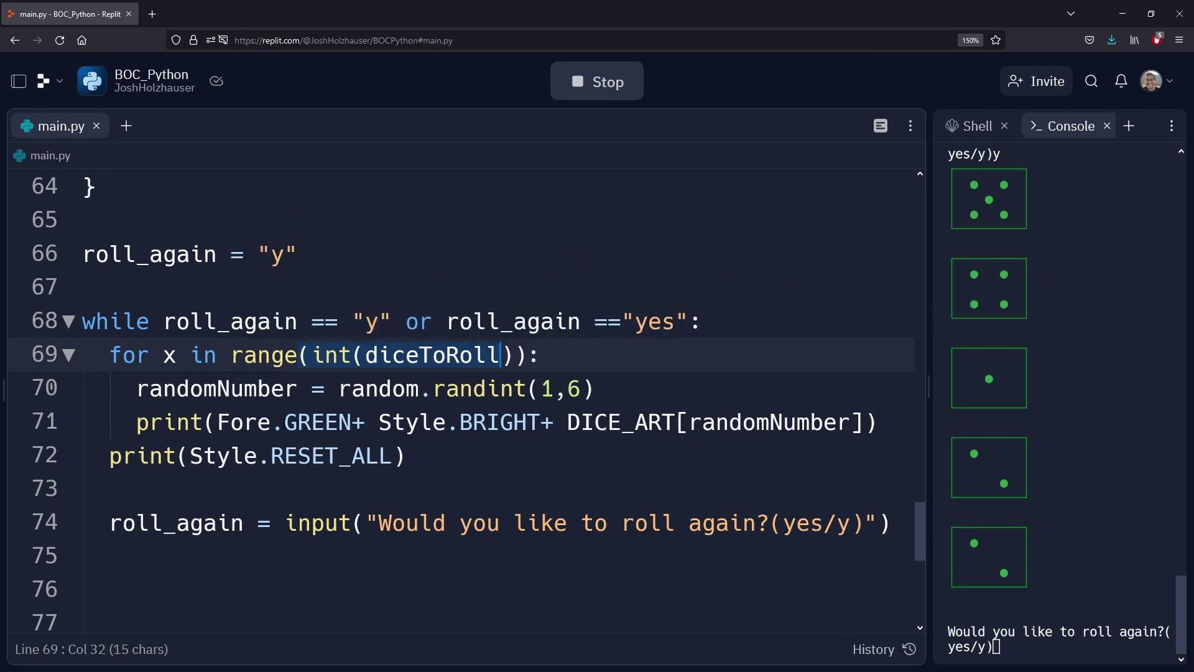
pyautogui.click(271, 356)
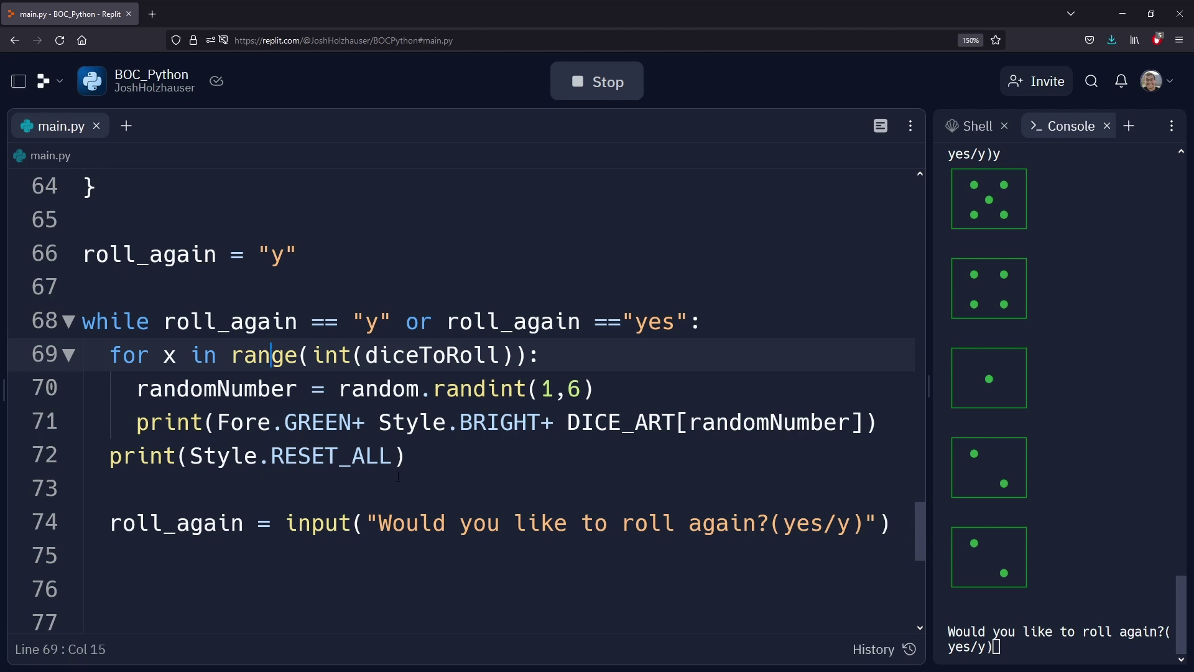
# Step: Add print(x) as the first line of the for loop body and relaunch the program
pyautogui.click(569, 366)
pyautogui.press('Return')
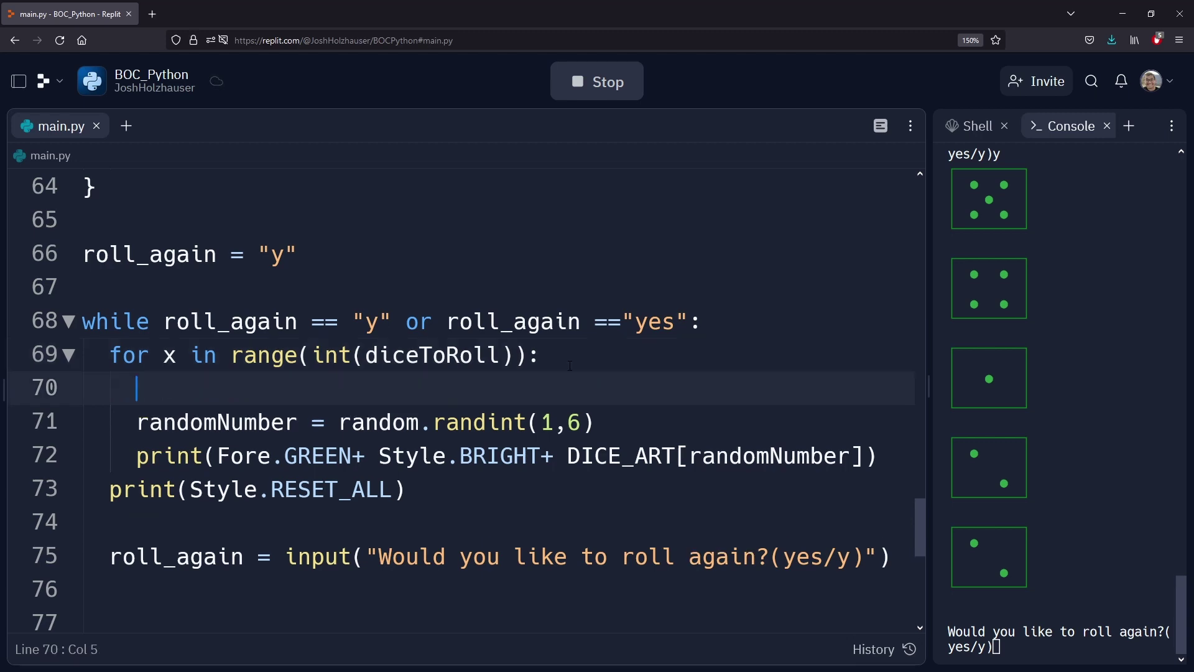
pyautogui.write('print(')
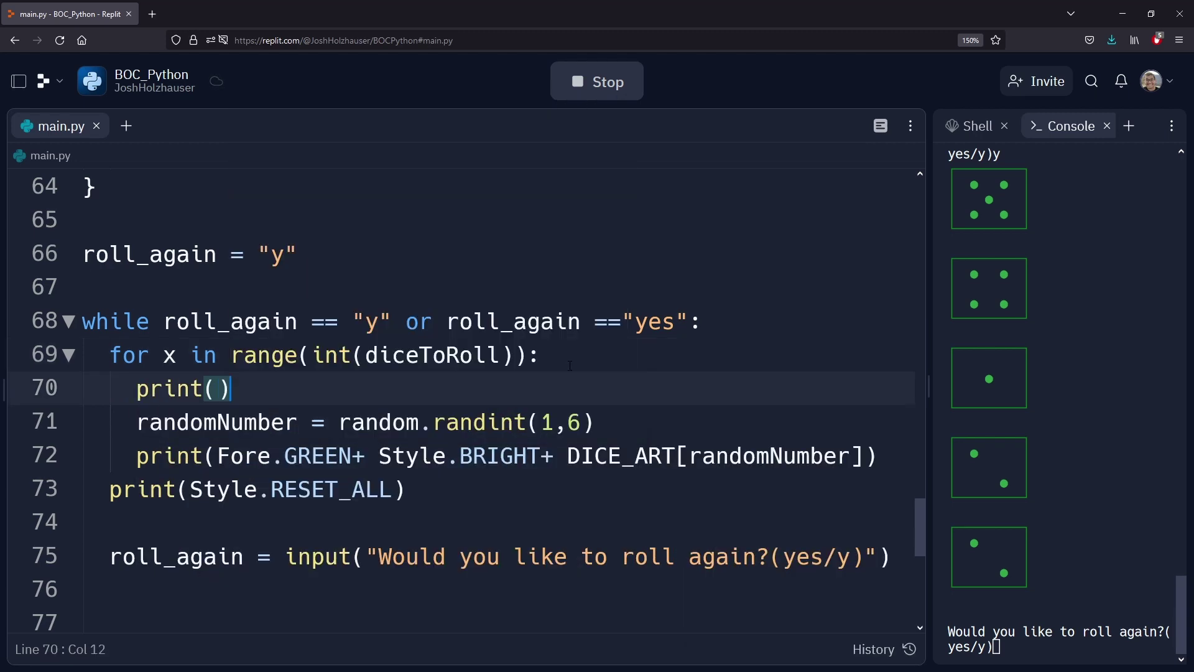
pyautogui.write('x)')
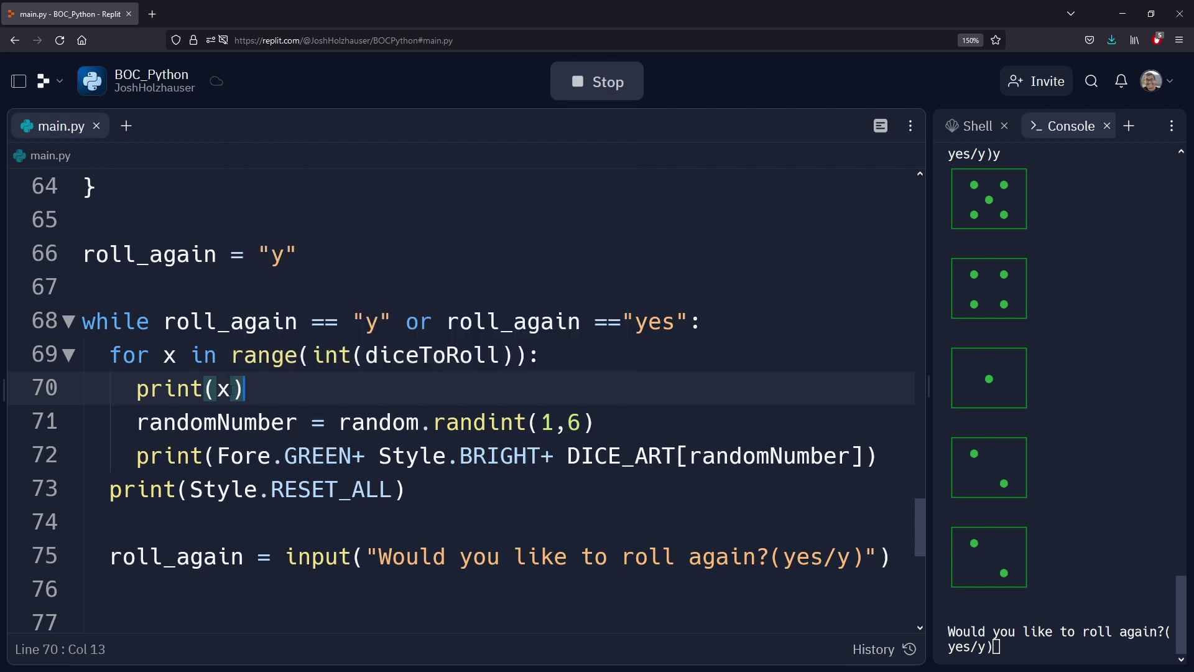
pyautogui.click(573, 81)
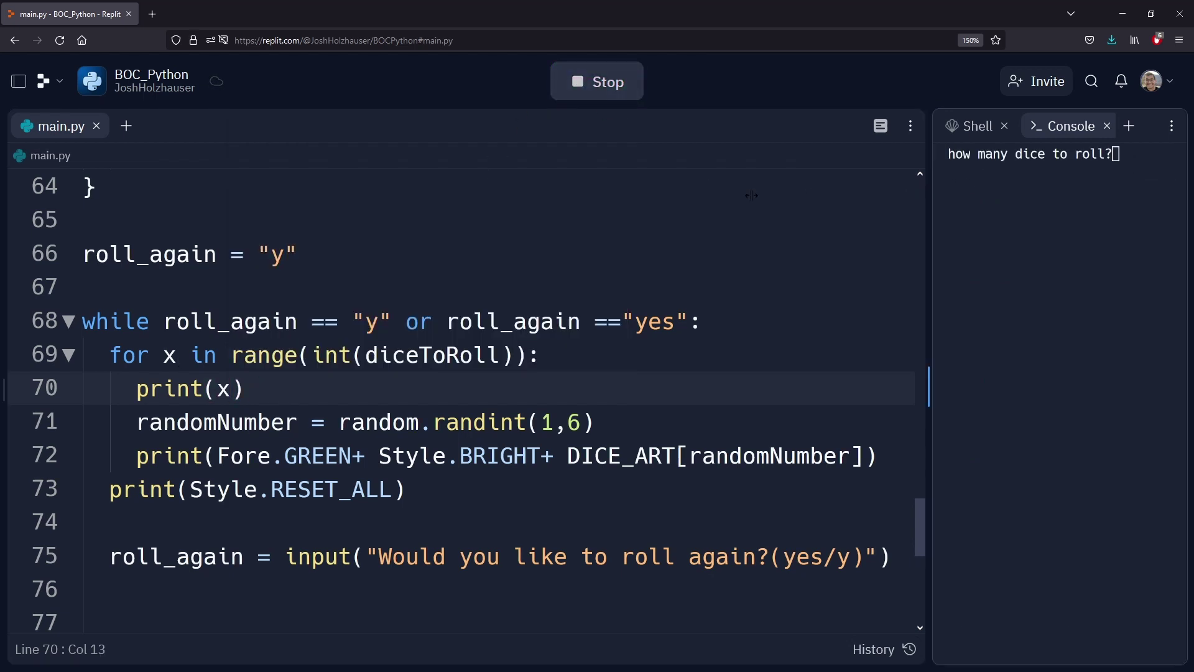
pyautogui.write('6')
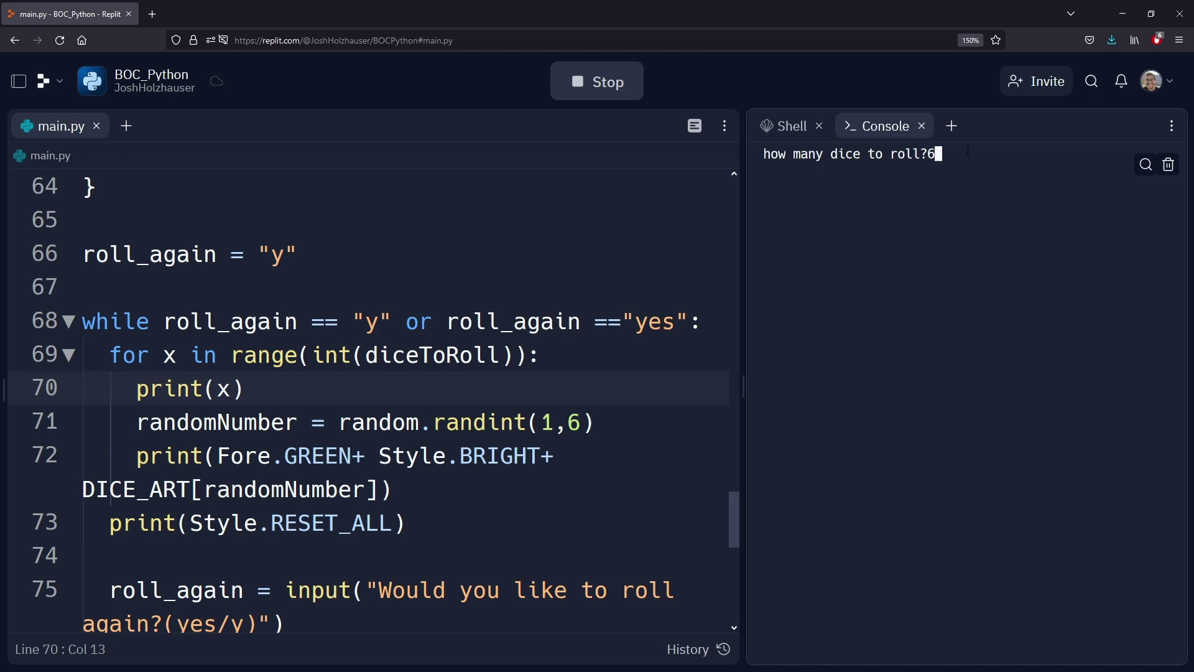
# Step: Roll 6 dice and check the loop indexes from 0 printed above each green die
pyautogui.press('Return')
pyautogui.scroll(3, 922, 335)
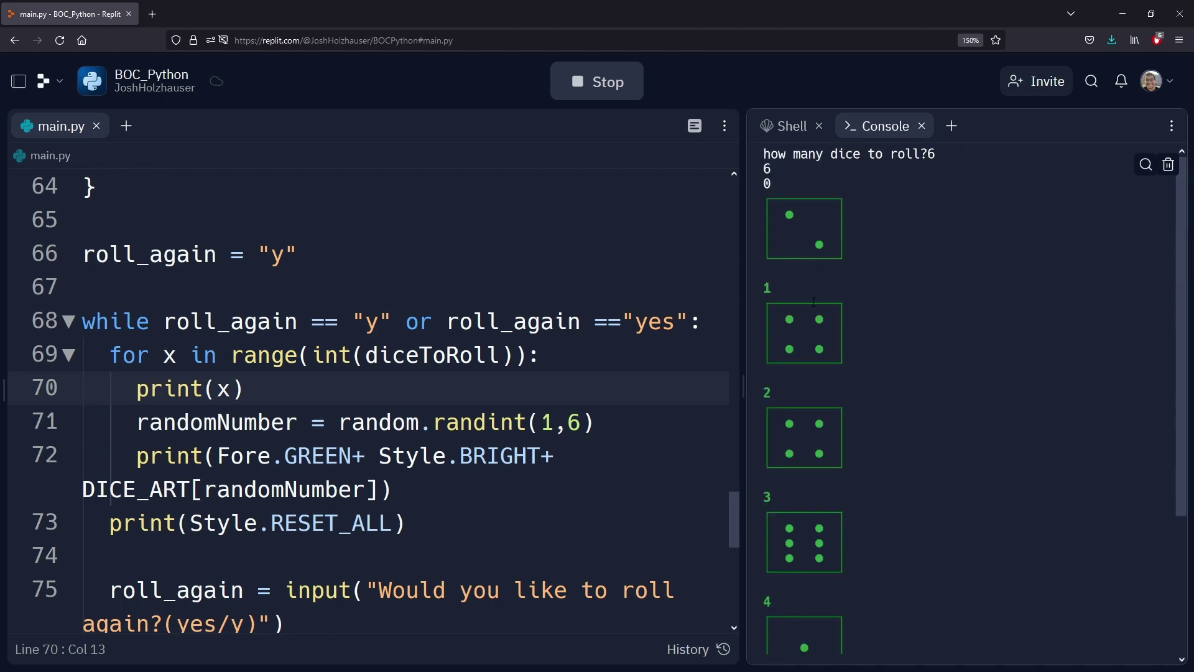
pyautogui.moveTo(137, 388); pyautogui.dragTo(245, 388)
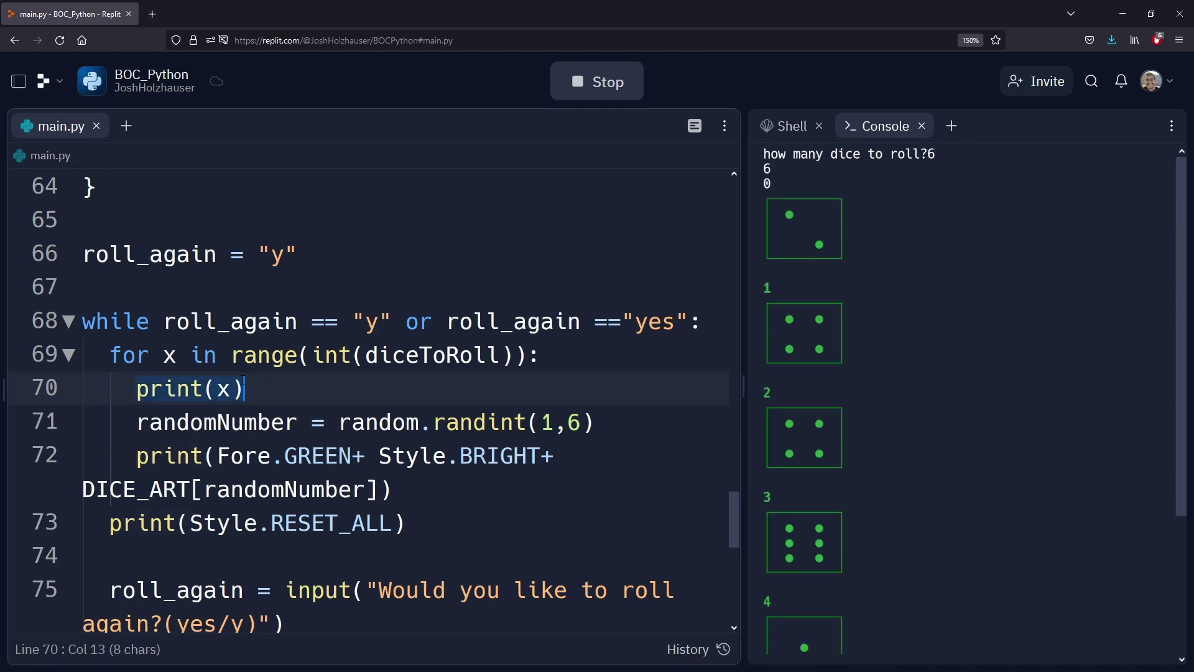
pyautogui.doubleClick(767, 183)
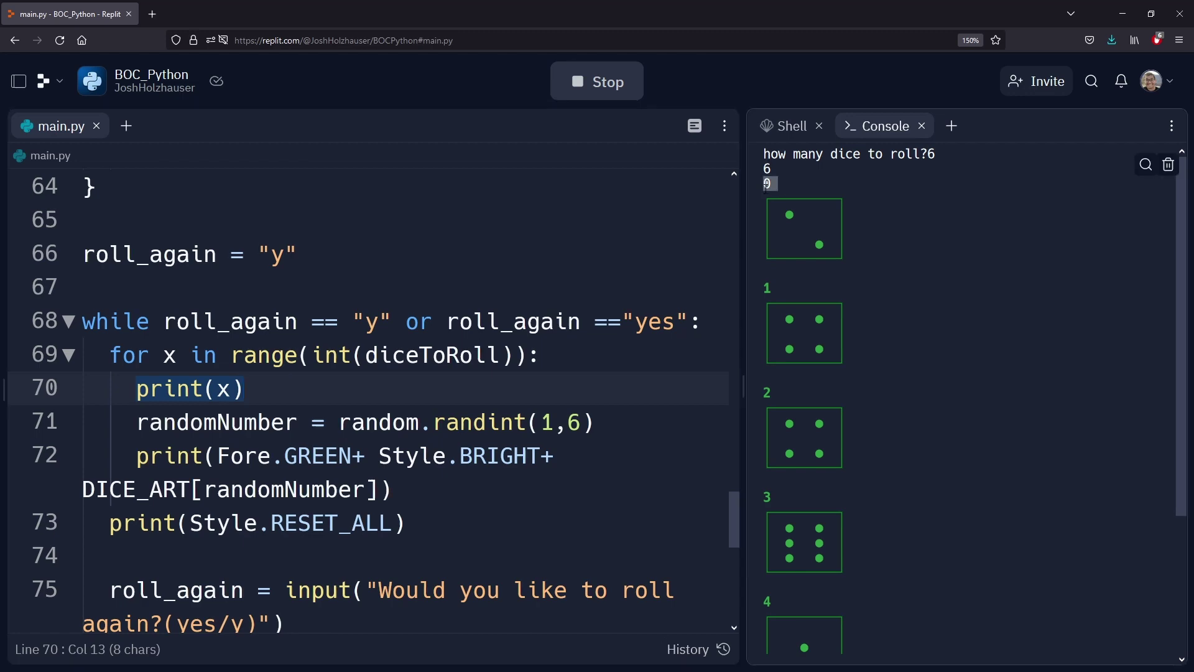
pyautogui.scroll(1, 213, 445)
pyautogui.scroll(9, 213, 445)
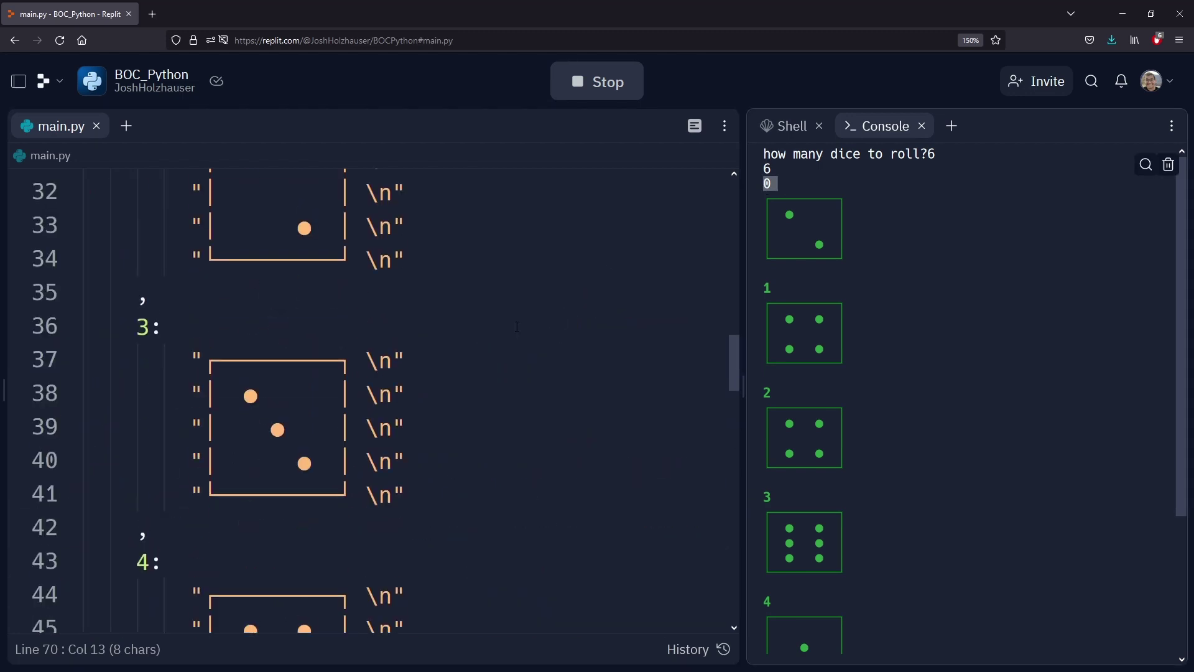
pyautogui.scroll(6, 213, 445)
pyautogui.scroll(2, 213, 445)
pyautogui.moveTo(230, 445); pyautogui.dragTo(392, 446)
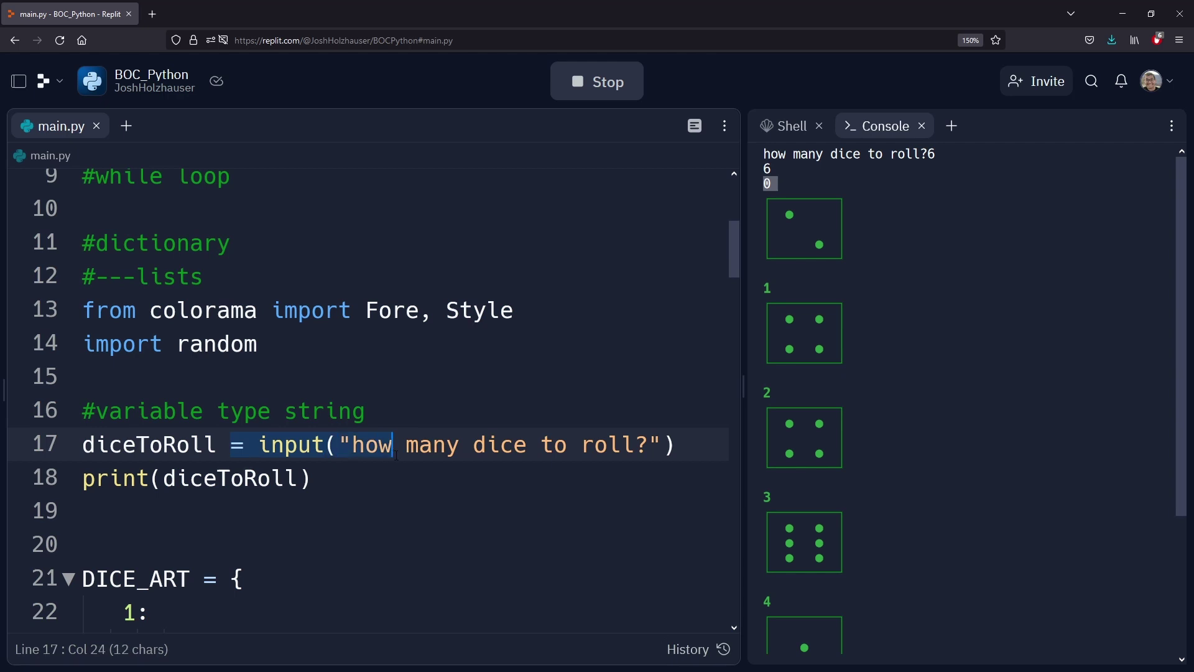
pyautogui.moveTo(816, 154); pyautogui.dragTo(898, 155)
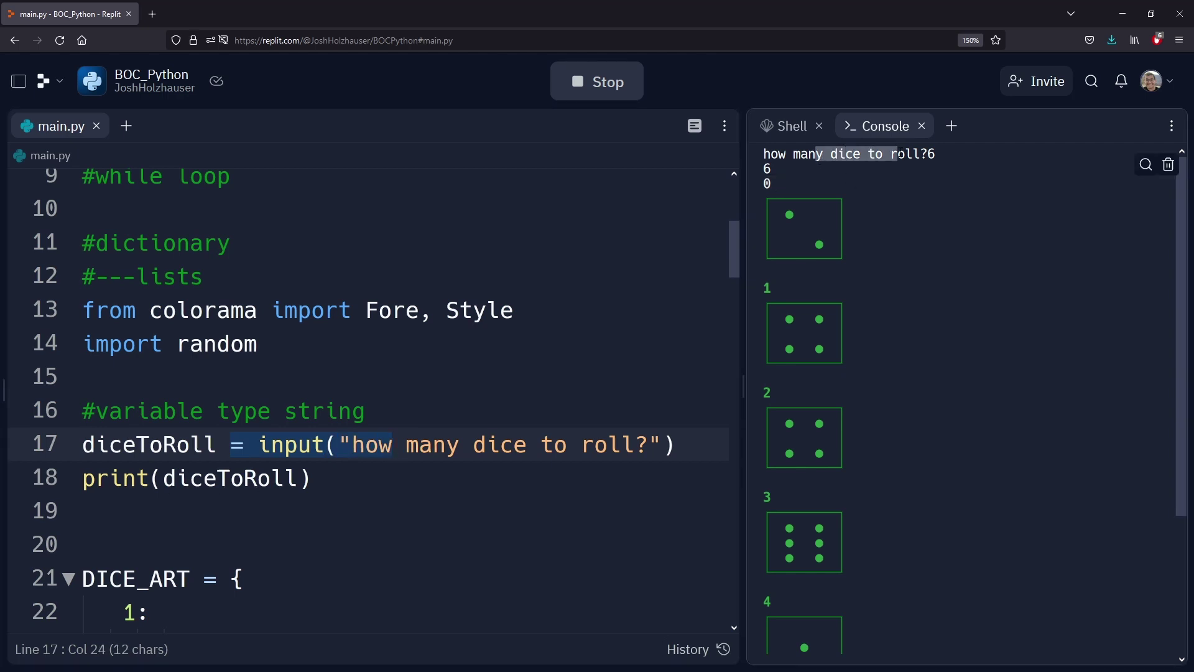
pyautogui.moveTo(149, 477); pyautogui.dragTo(312, 478)
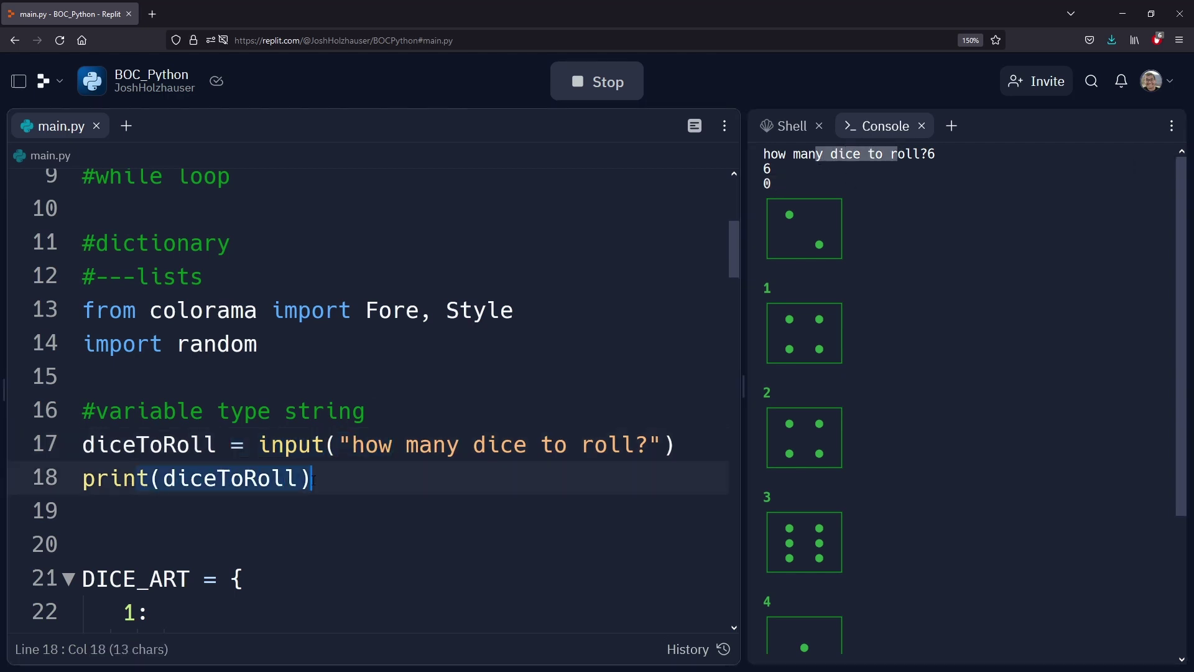
pyautogui.moveTo(792, 169); pyautogui.dragTo(765, 171)
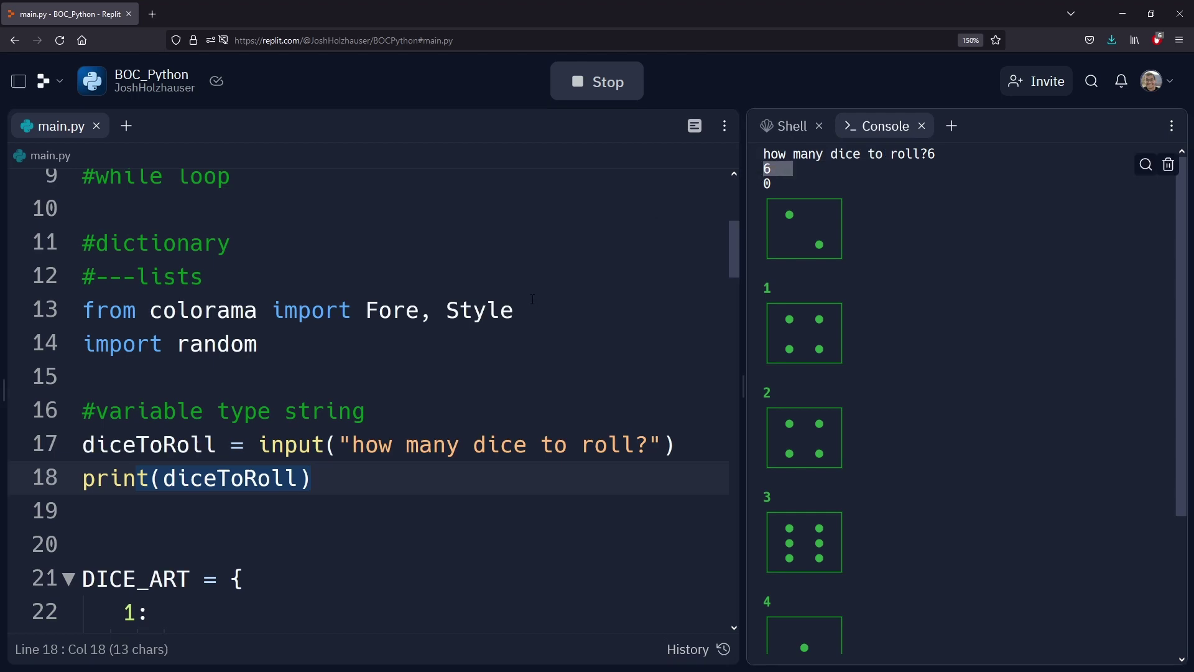
pyautogui.scroll(-2, 525, 302)
pyautogui.scroll(-5, 525, 302)
pyautogui.scroll(-7, 525, 301)
pyautogui.scroll(-3, 525, 302)
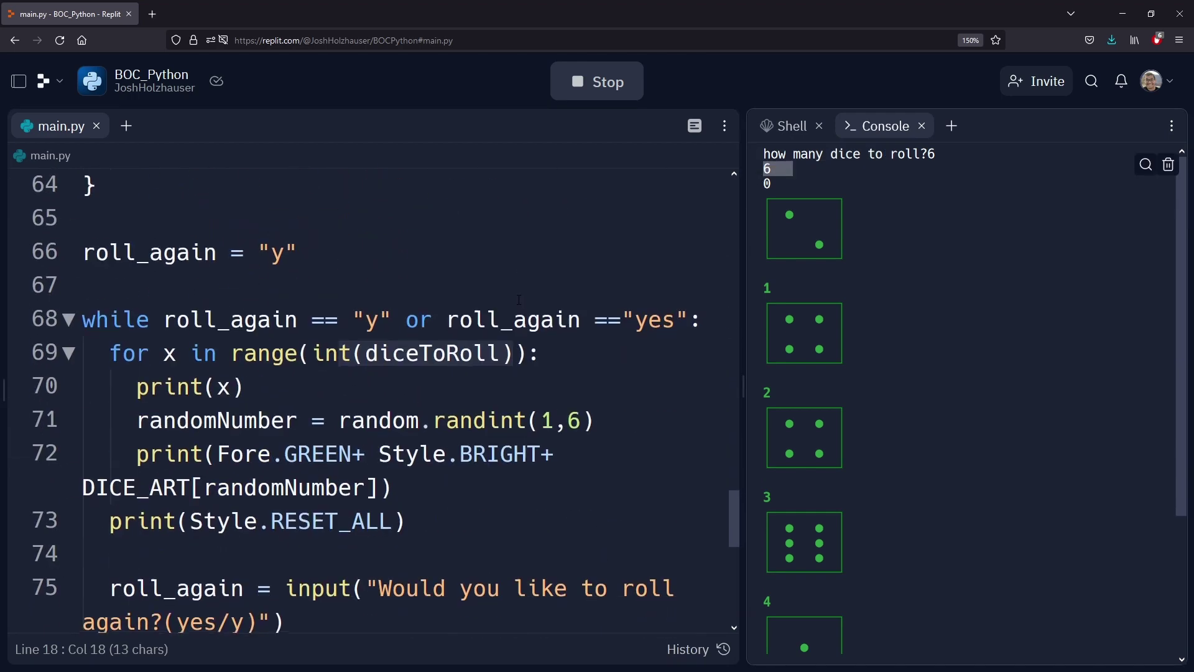
pyautogui.scroll(-2, 277, 285)
pyautogui.moveTo(245, 236); pyautogui.dragTo(203, 235)
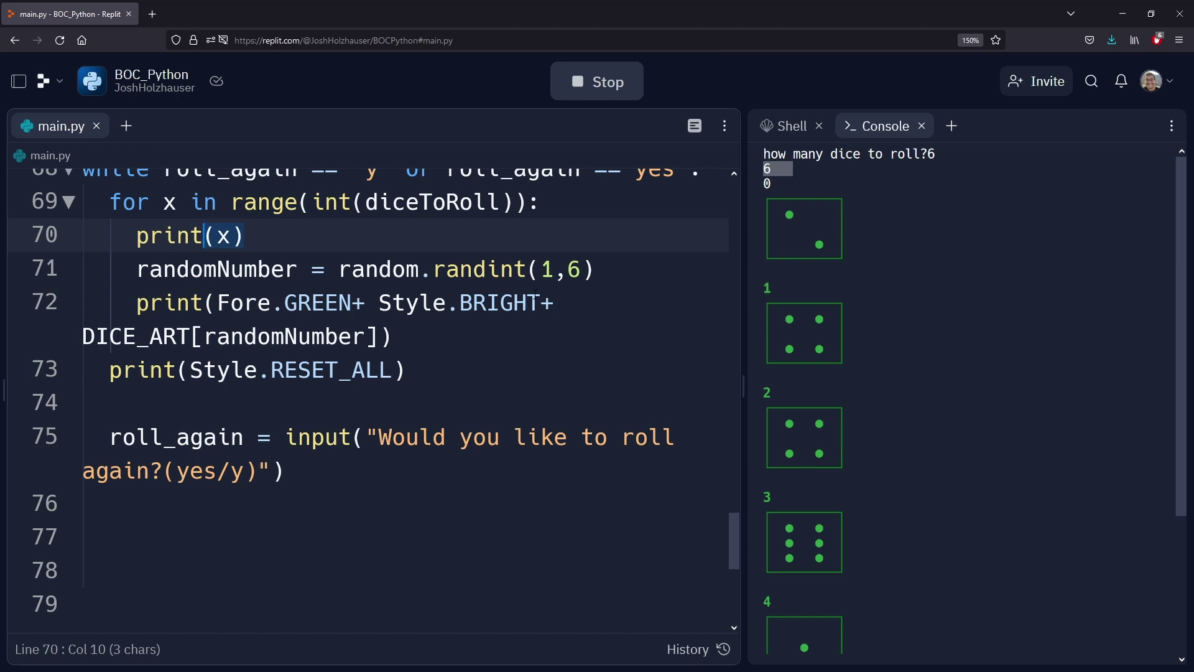
pyautogui.doubleClick(768, 183)
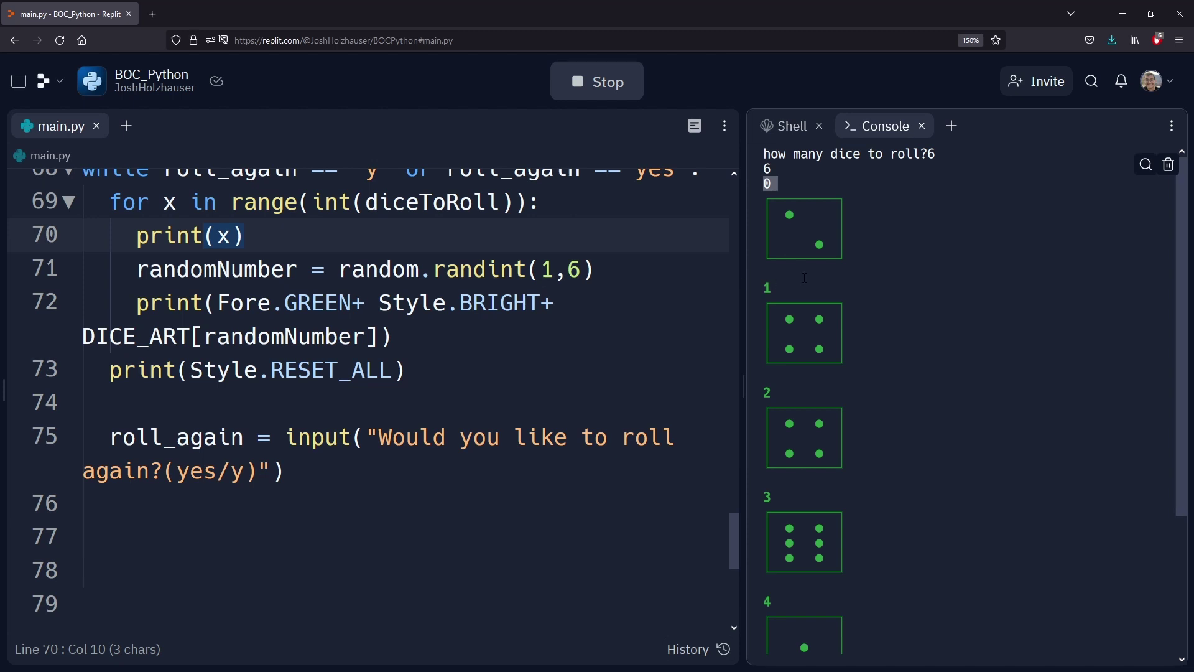
pyautogui.doubleClick(763, 288)
pyautogui.scroll(-3, 553, 309)
pyautogui.scroll(3, 552, 308)
pyautogui.press('Right')
pyautogui.press('Left')
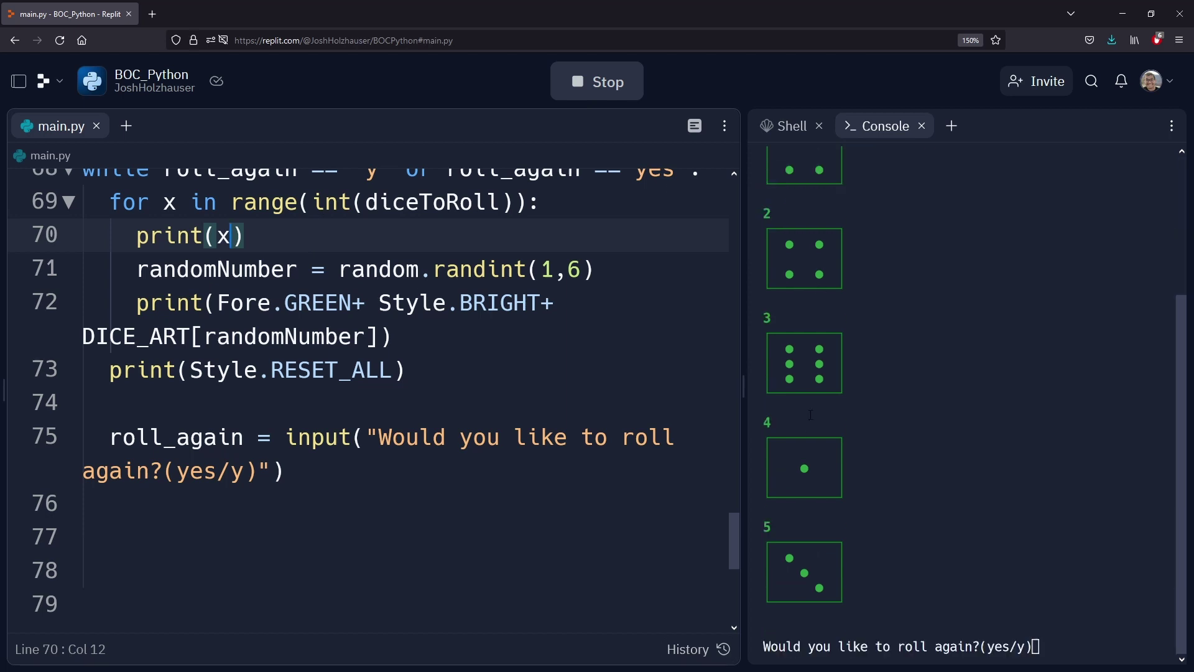
pyautogui.click(761, 529)
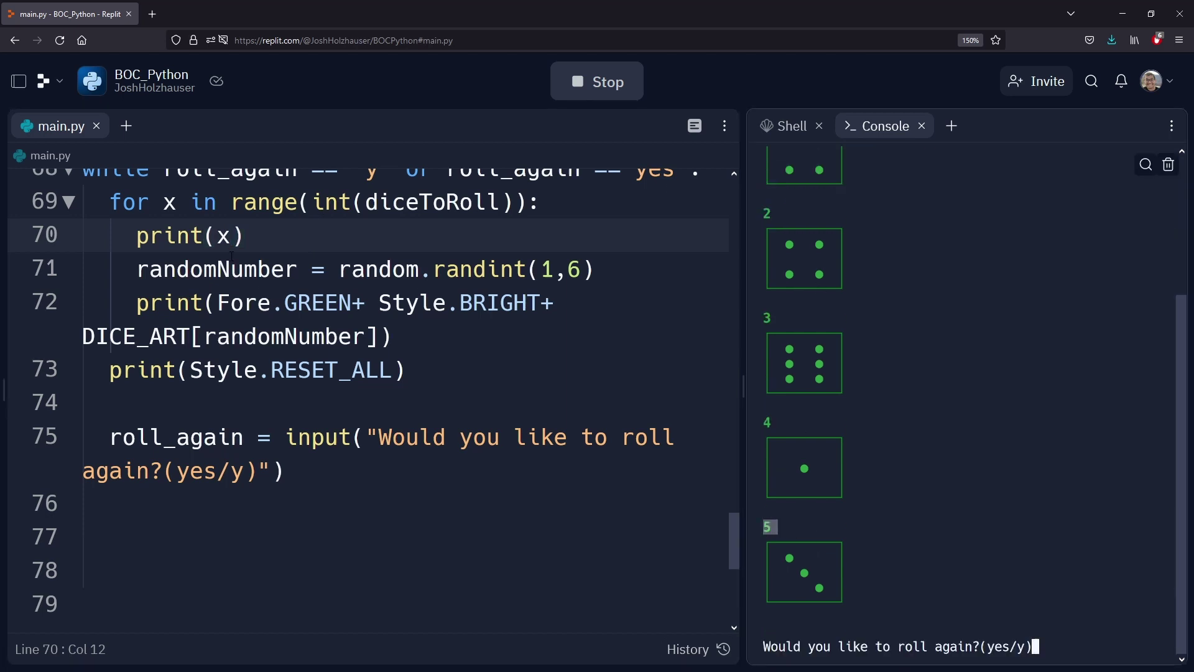
pyautogui.moveTo(190, 236); pyautogui.dragTo(277, 241)
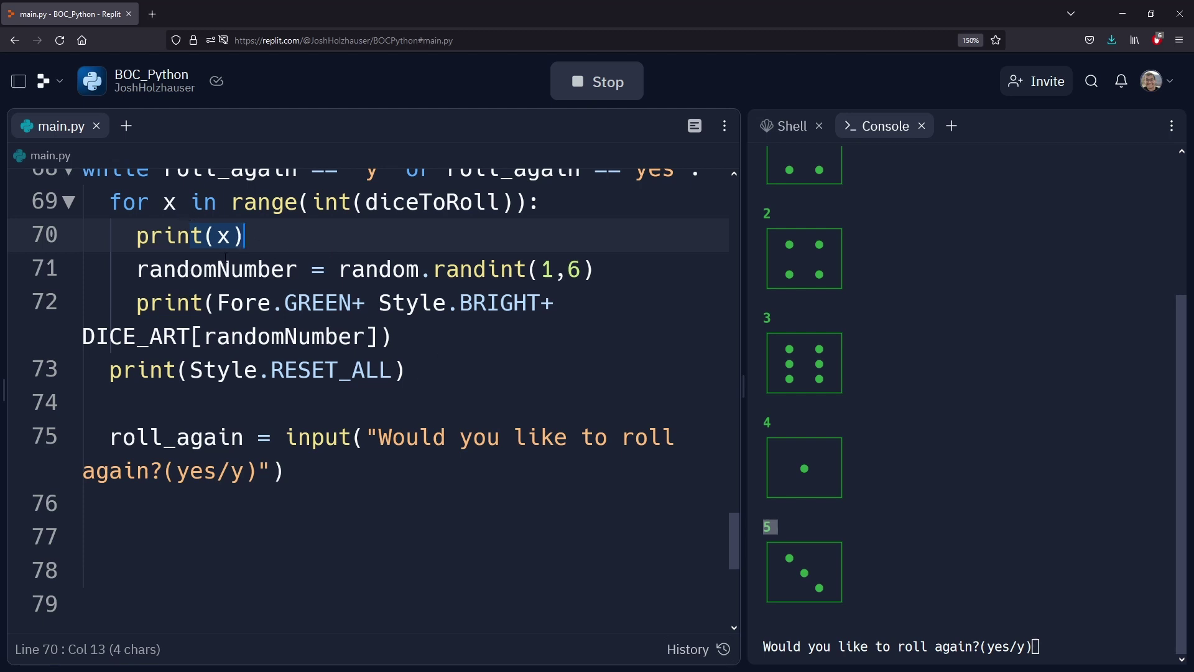
pyautogui.moveTo(109, 370); pyautogui.dragTo(421, 375)
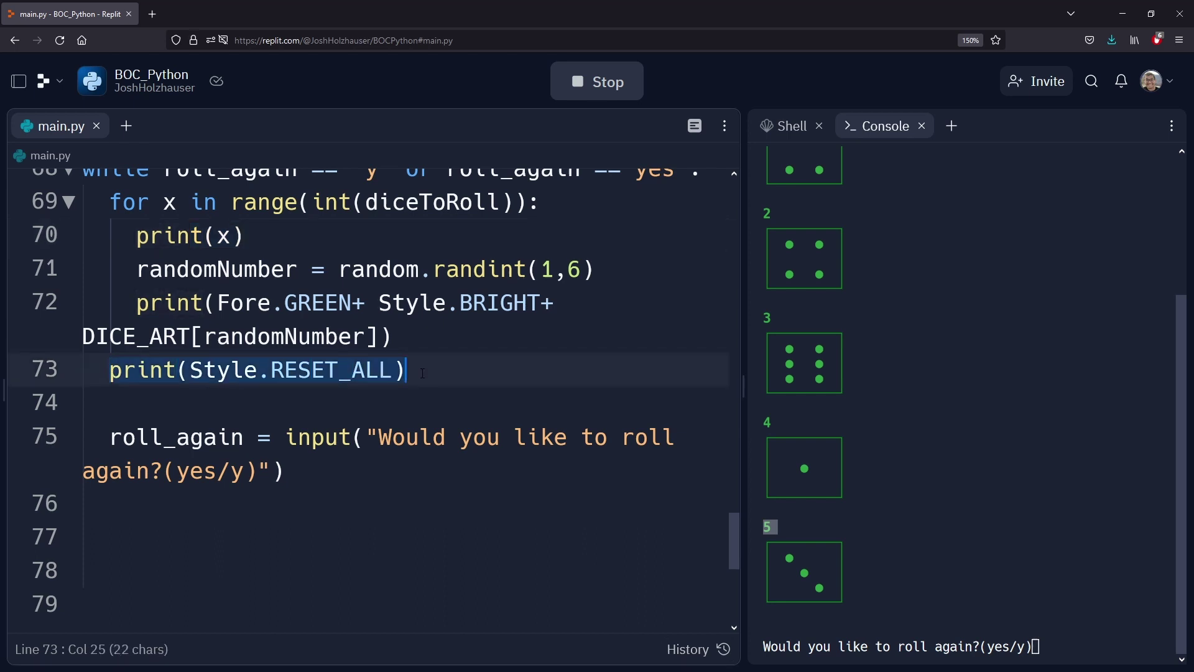
pyautogui.click(470, 332)
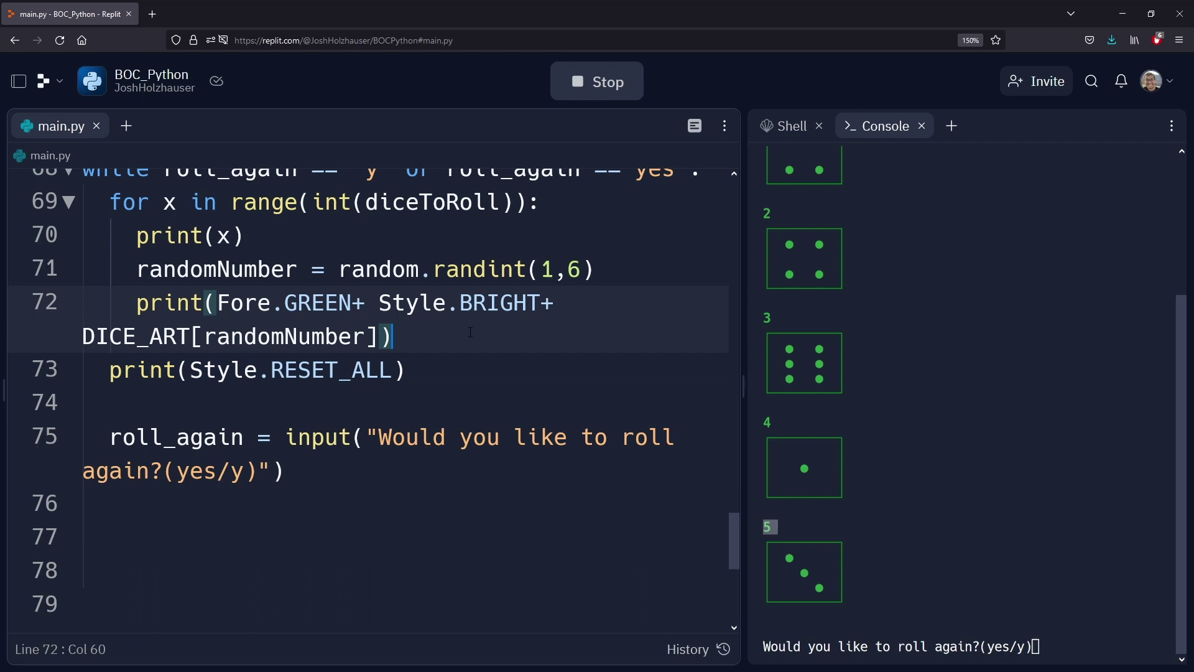